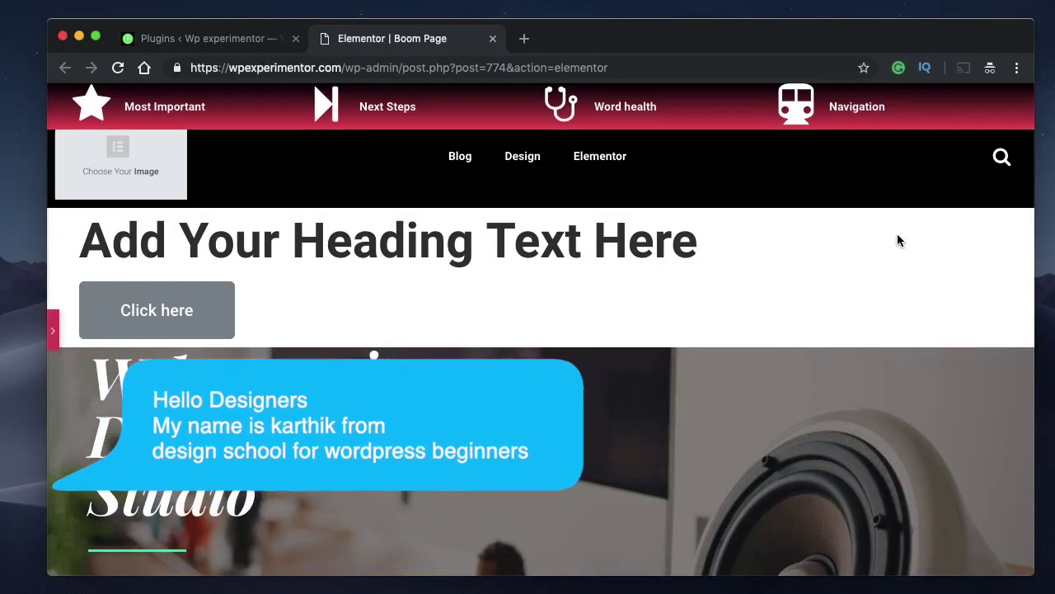
{"action": "double_click", "coordinate": [475, 245]}
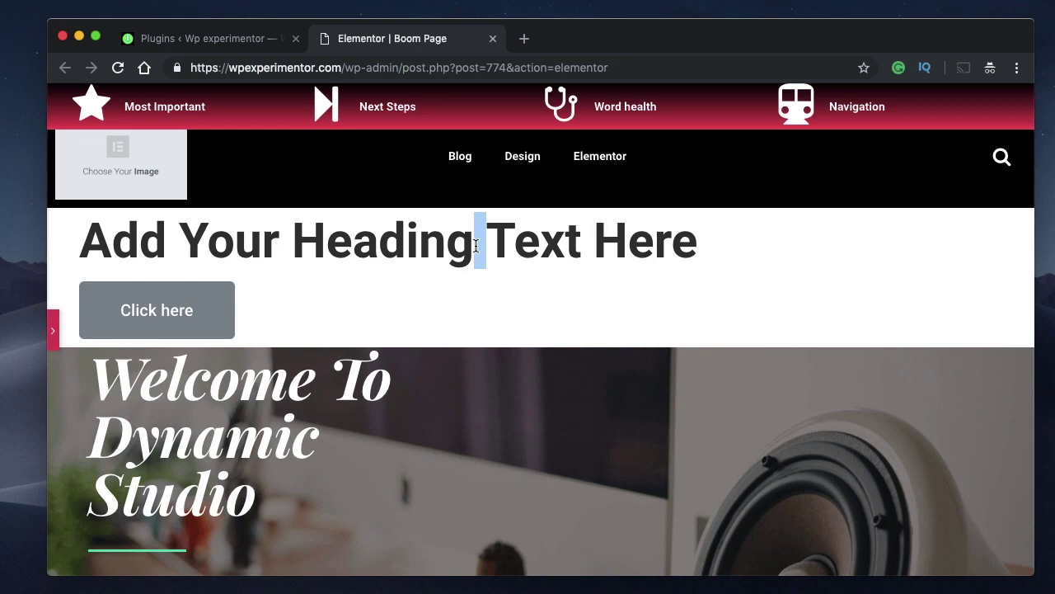
{"action": "triple_click", "coordinate": [427, 244]}
{"action": "left_click", "coordinate": [296, 308]}
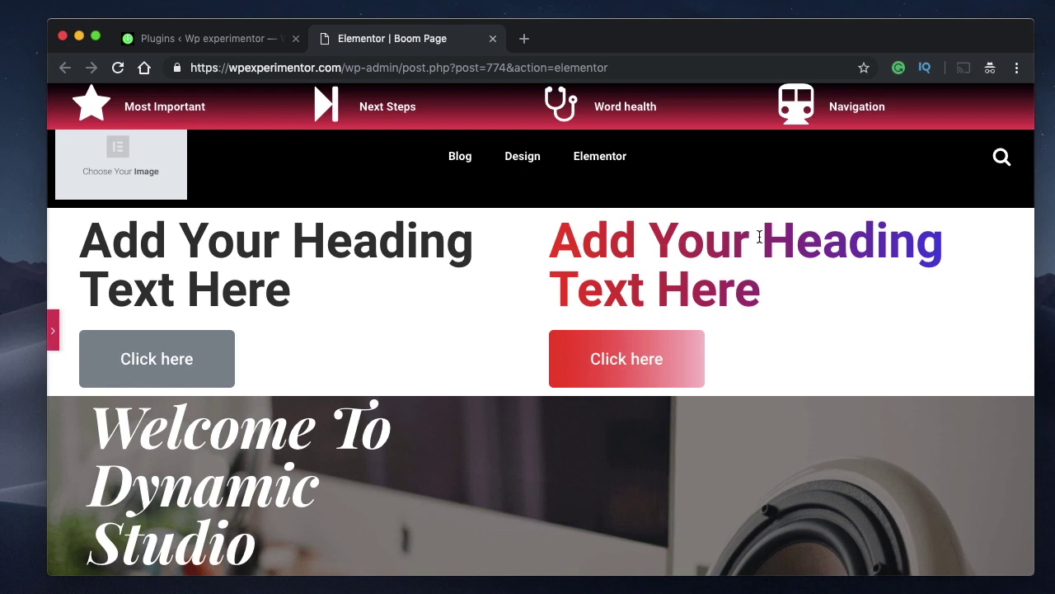
{"action": "double_click", "coordinate": [718, 258]}
{"action": "left_click", "coordinate": [718, 258]}
- Search the WordPress plugin directory for "piotnet", then install and activate Piotnet Addons For Elementor
{"action": "key", "text": "ctrl+shift+Tab"}
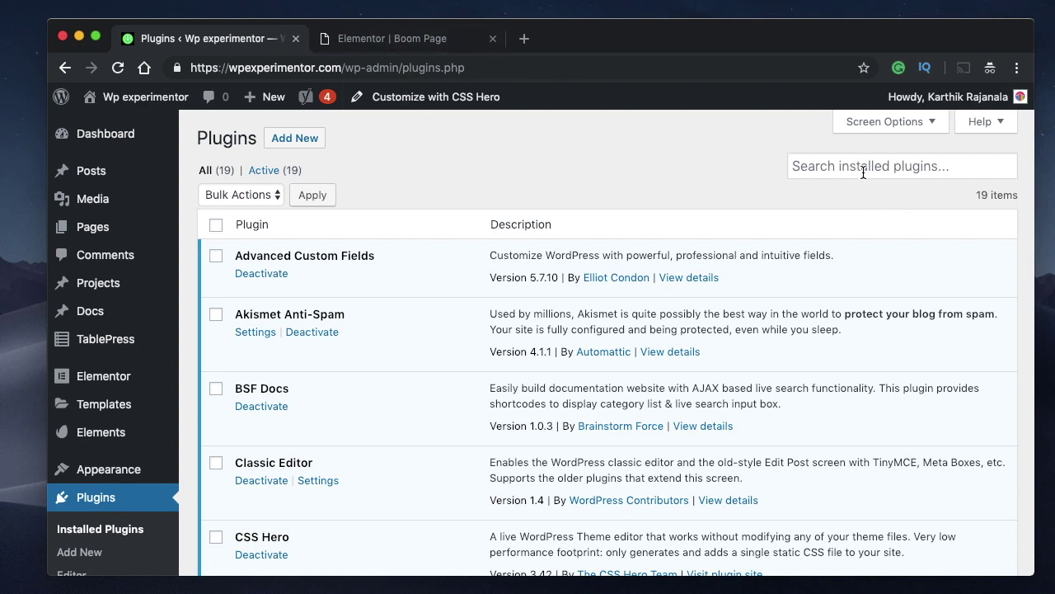
{"action": "left_click", "coordinate": [286, 139]}
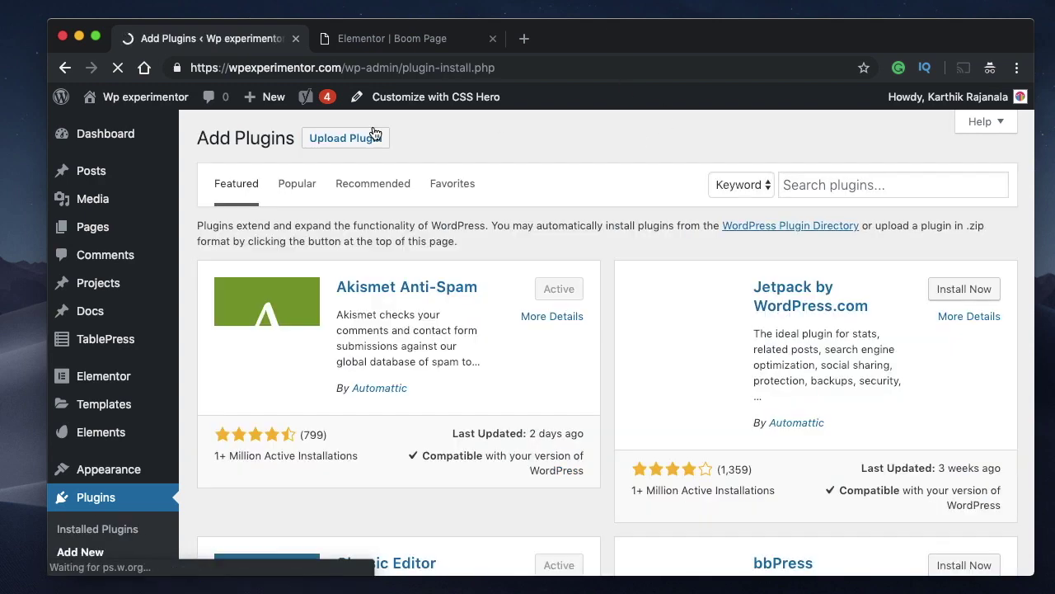
{"action": "left_click", "coordinate": [787, 185]}
{"action": "type", "text": "piotnet"}
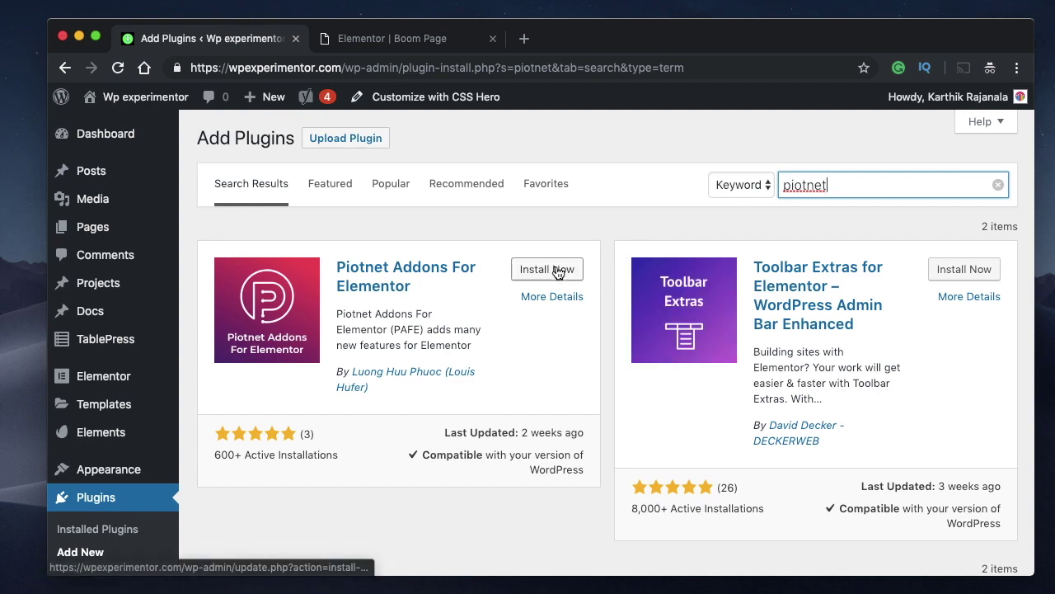
{"action": "left_click", "coordinate": [546, 270]}
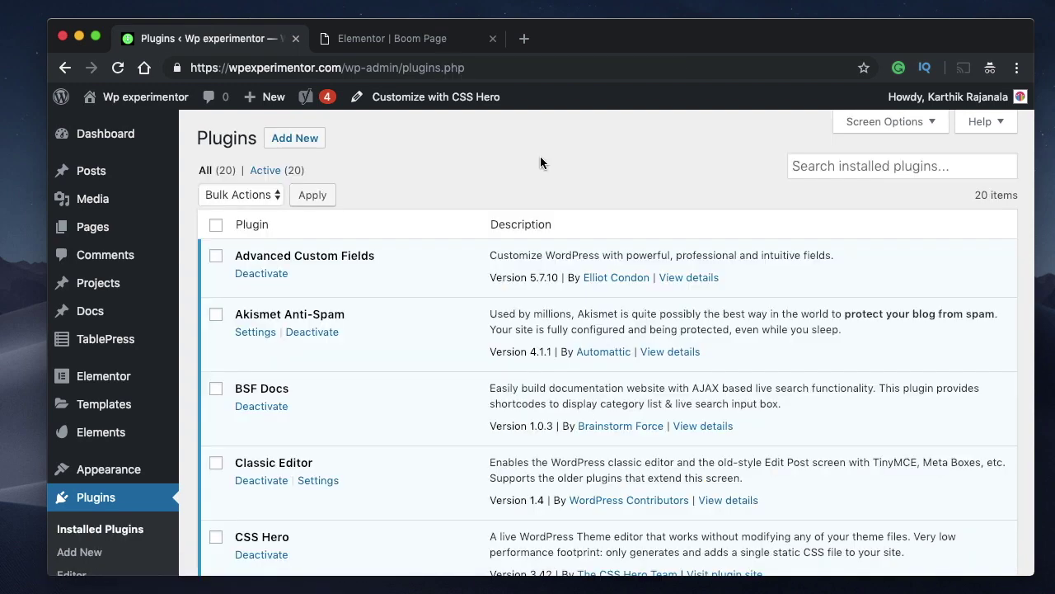
- Open the settings page of Piotnet Addons For Elementor from the installed plugins
{"action": "scroll", "coordinate": [540, 161], "scroll_direction": "down", "scroll_amount": 15}
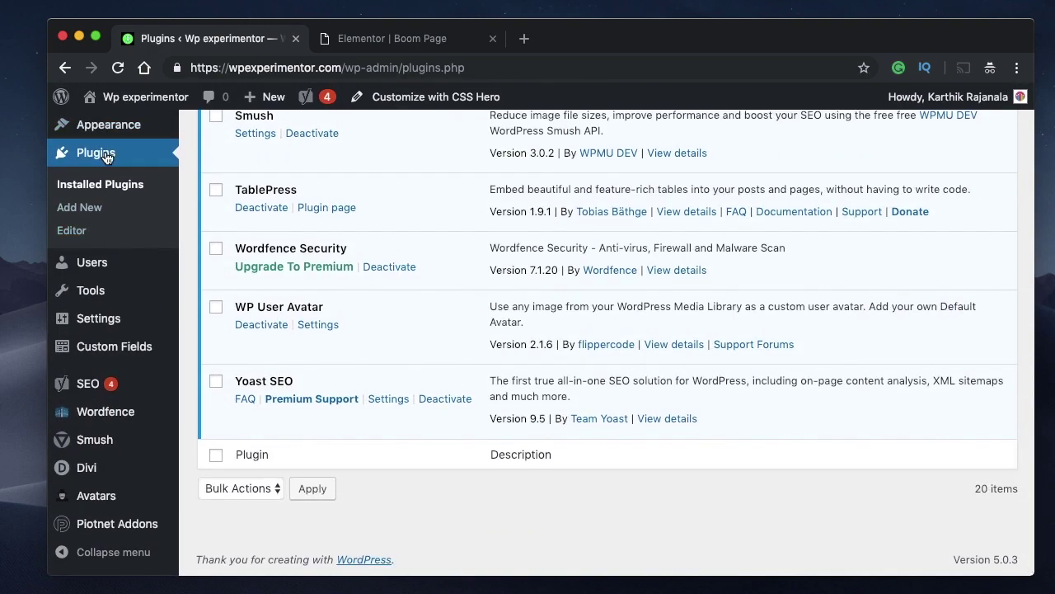
{"action": "scroll", "coordinate": [425, 237], "scroll_direction": "up", "scroll_amount": 5}
{"action": "left_click", "coordinate": [310, 323]}
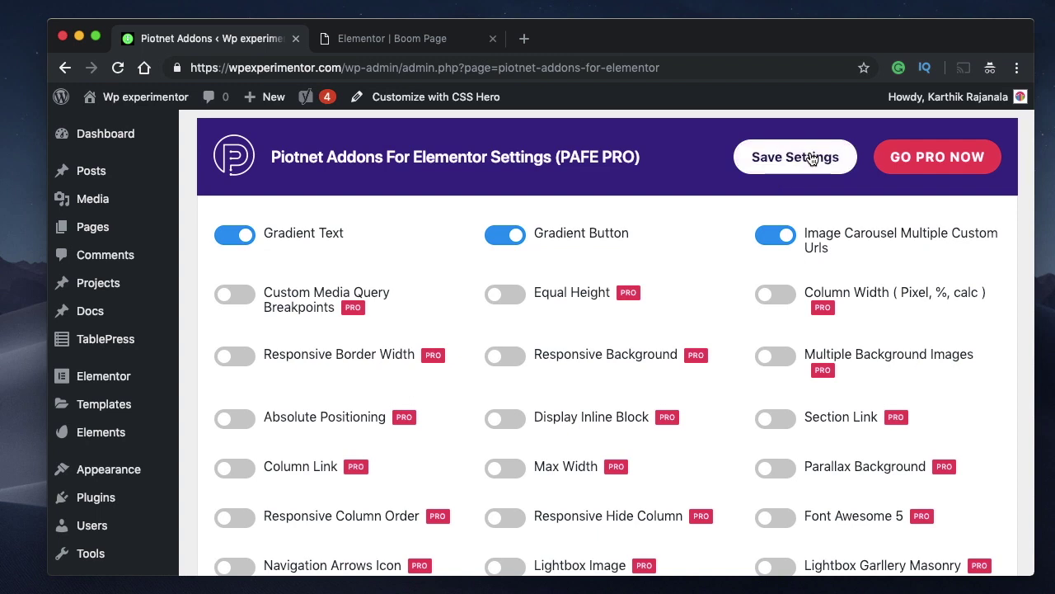
- Return to the Boom Page in Elementor and view it at full width without the widget panel
{"action": "left_click", "coordinate": [368, 40]}
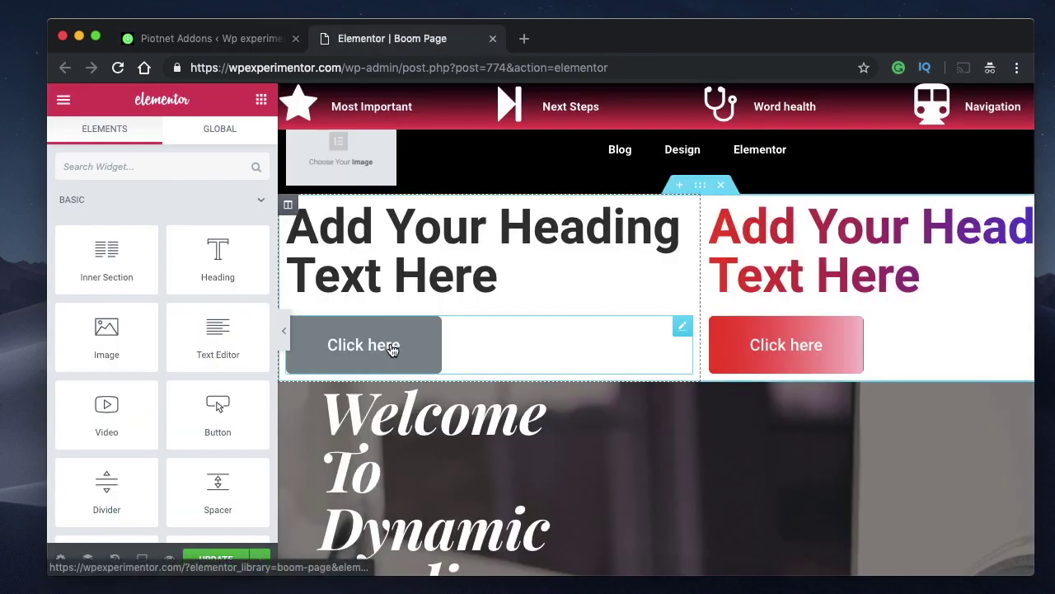
{"action": "left_click", "coordinate": [286, 335]}
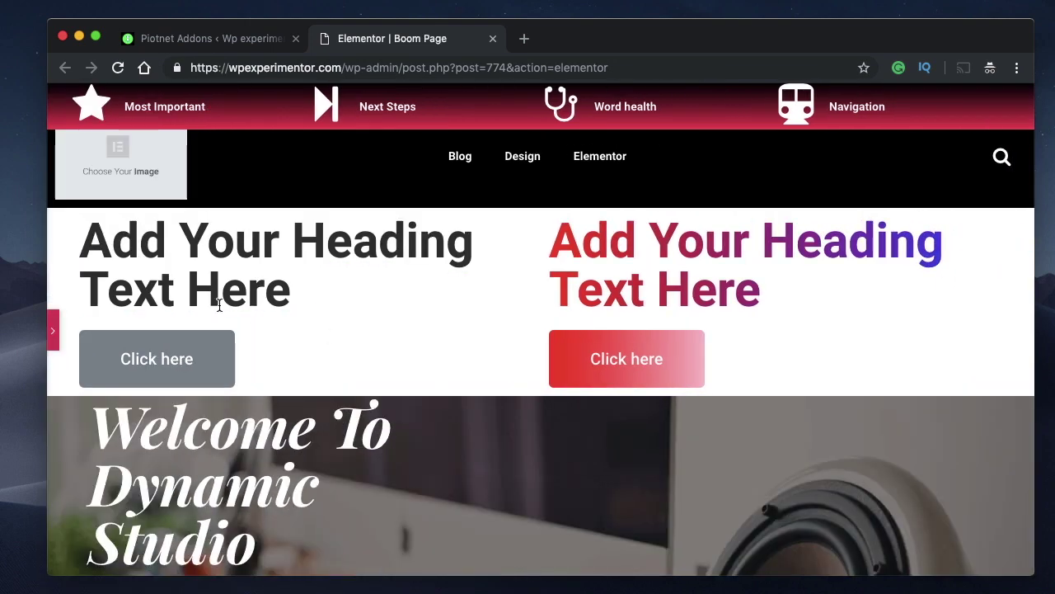
{"action": "left_click", "coordinate": [56, 333]}
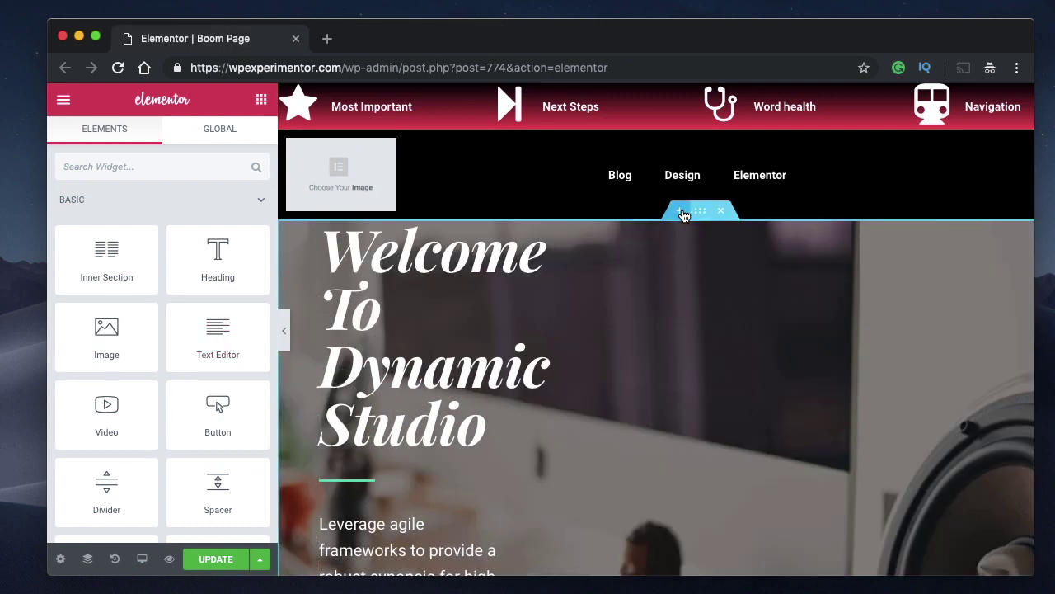
- Add a single-column section above the "Welcome To Dynamic Studio" section and place a Heading widget in it
{"action": "left_click", "coordinate": [680, 211]}
{"action": "left_click", "coordinate": [659, 288]}
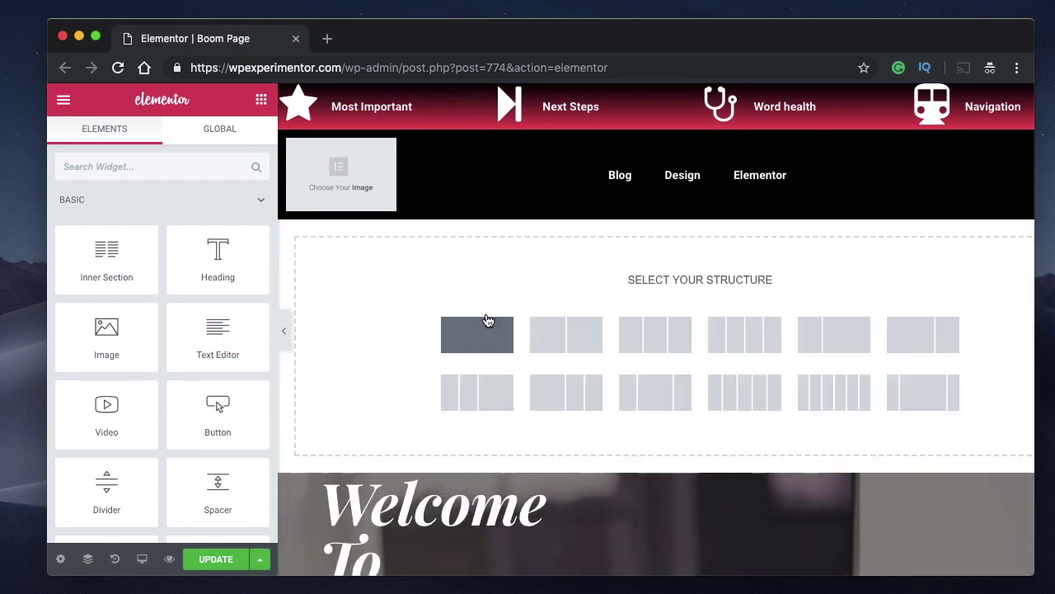
{"action": "left_click", "coordinate": [487, 324]}
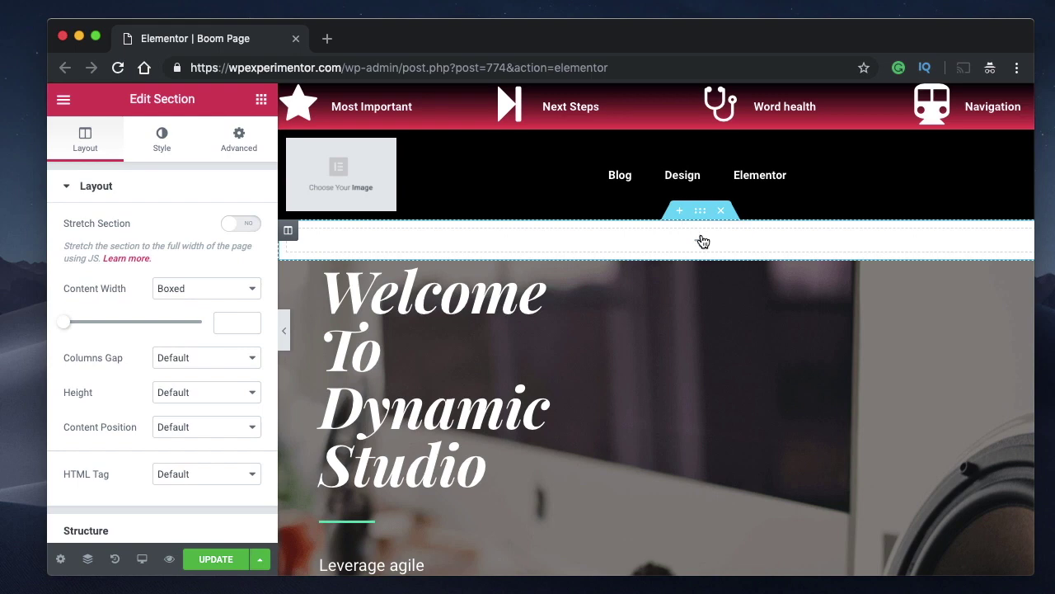
{"action": "left_click", "coordinate": [700, 239]}
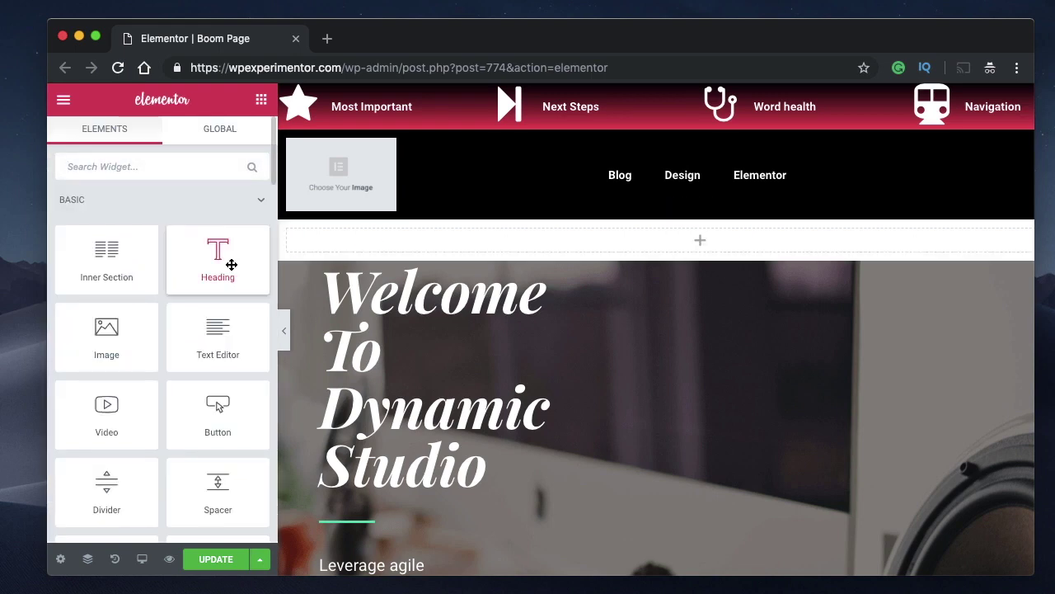
{"action": "left_click_drag", "start_coordinate": [230, 265], "coordinate": [649, 239]}
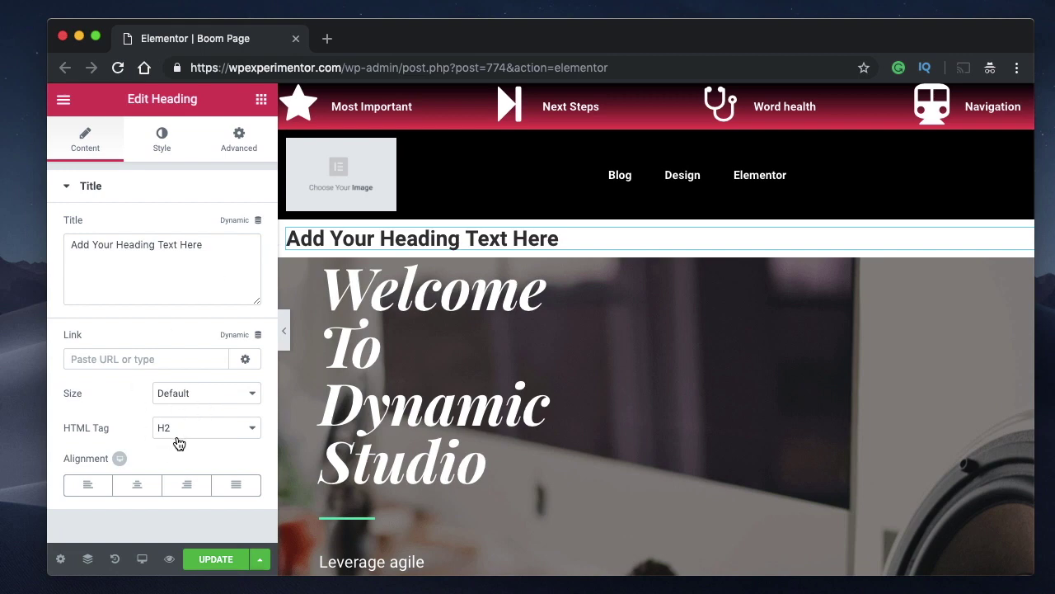
- Set the new heading's size to XXL, keeping the H2 tag
{"action": "left_click", "coordinate": [220, 430]}
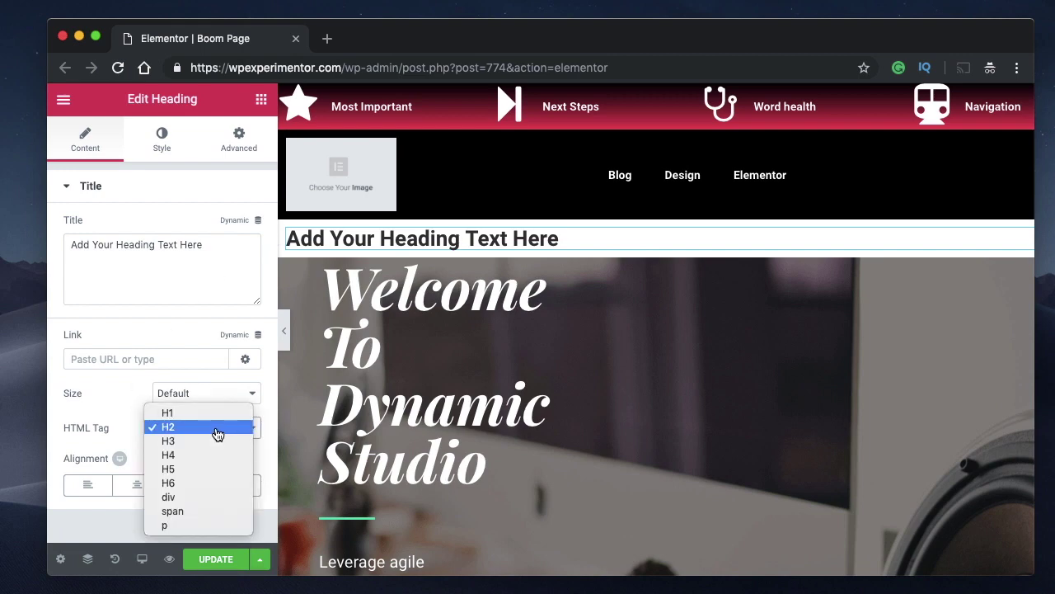
{"action": "left_click", "coordinate": [217, 429]}
{"action": "left_click", "coordinate": [213, 393]}
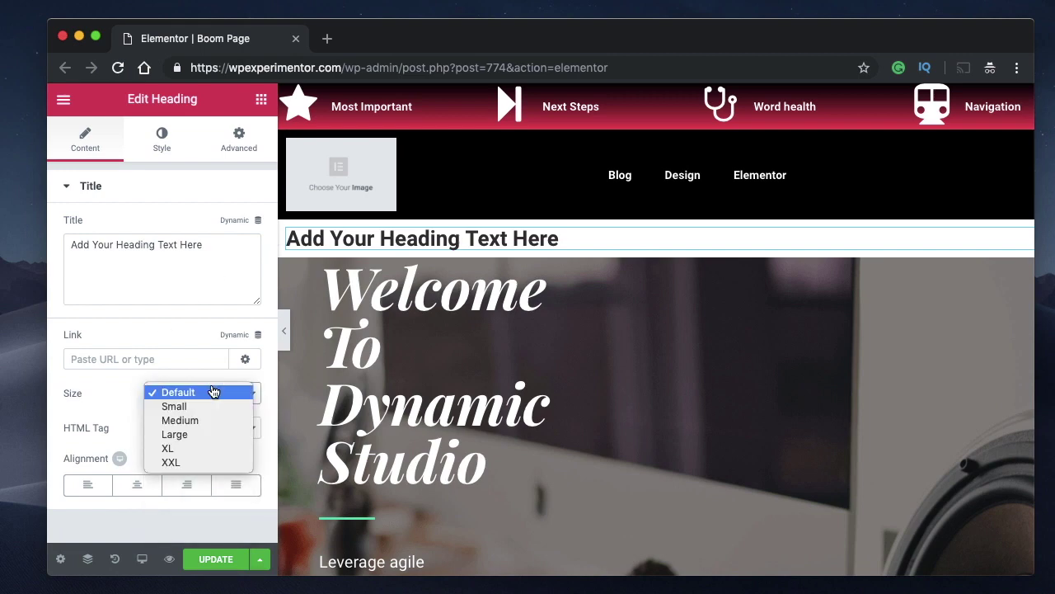
{"action": "left_click", "coordinate": [192, 464]}
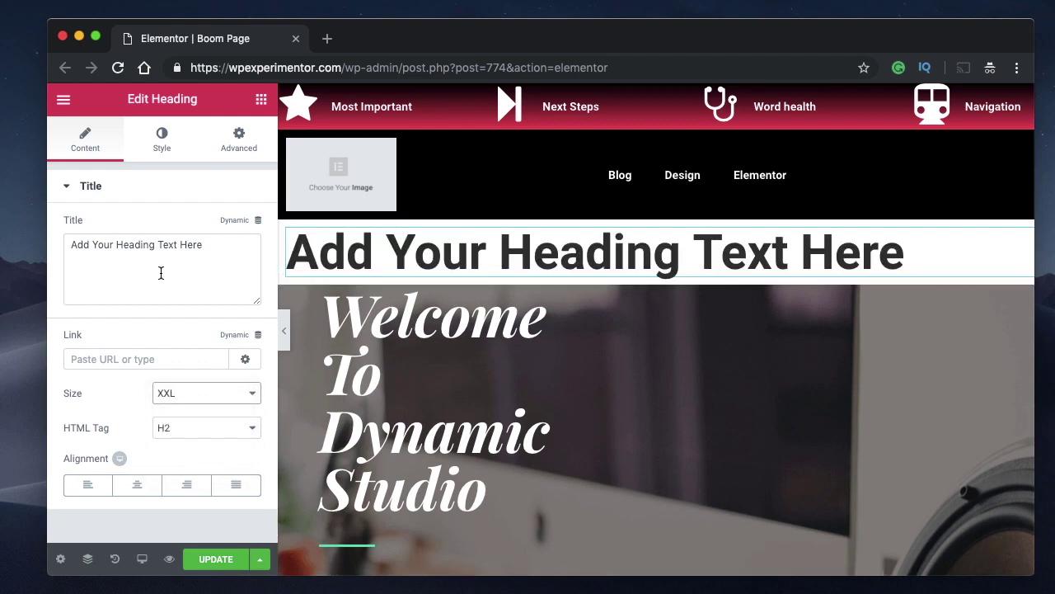
{"action": "triple_click", "coordinate": [215, 251]}
{"action": "double_click", "coordinate": [214, 251]}
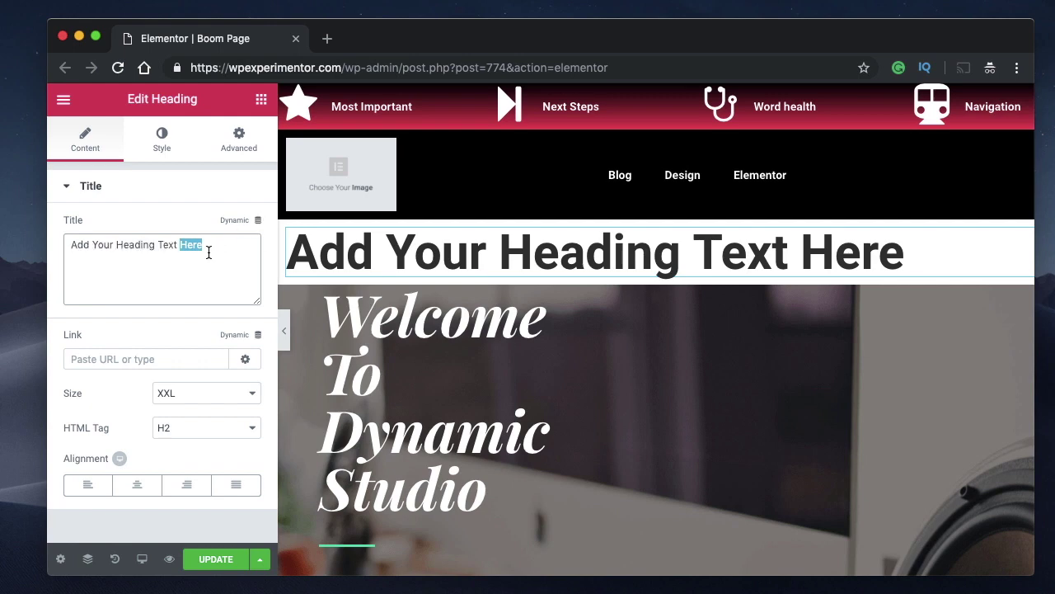
- Enable PAFE Gradient Text in the heading's style settings
{"action": "left_click", "coordinate": [156, 147]}
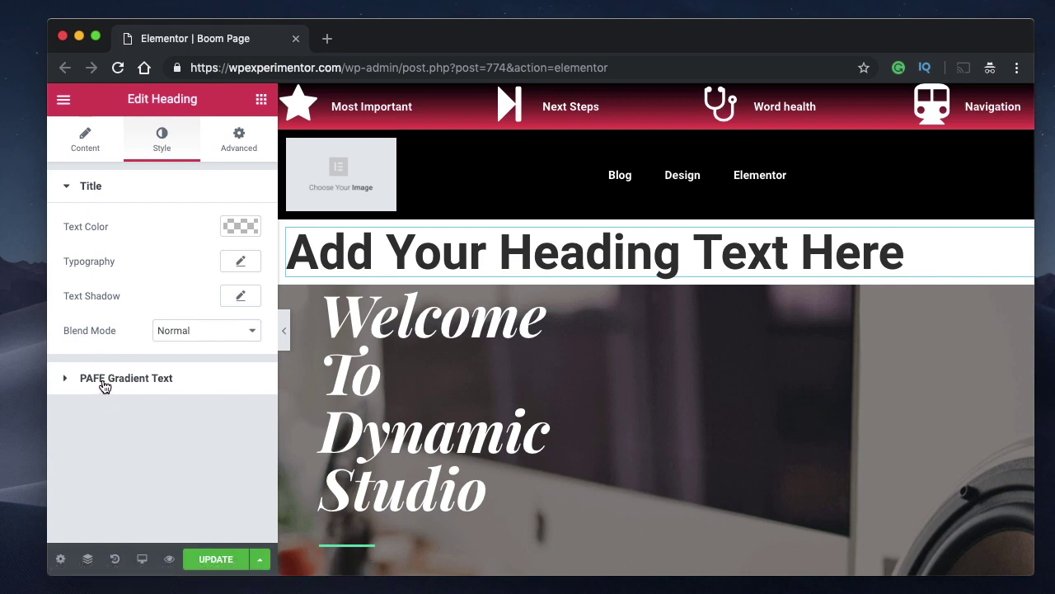
{"action": "left_click", "coordinate": [104, 385]}
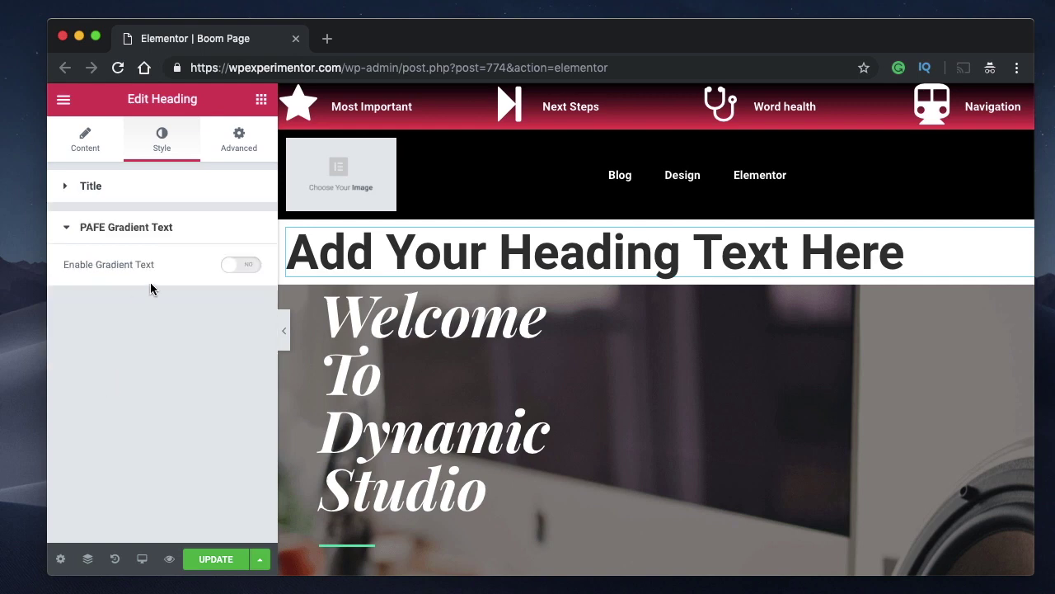
{"action": "left_click", "coordinate": [235, 267]}
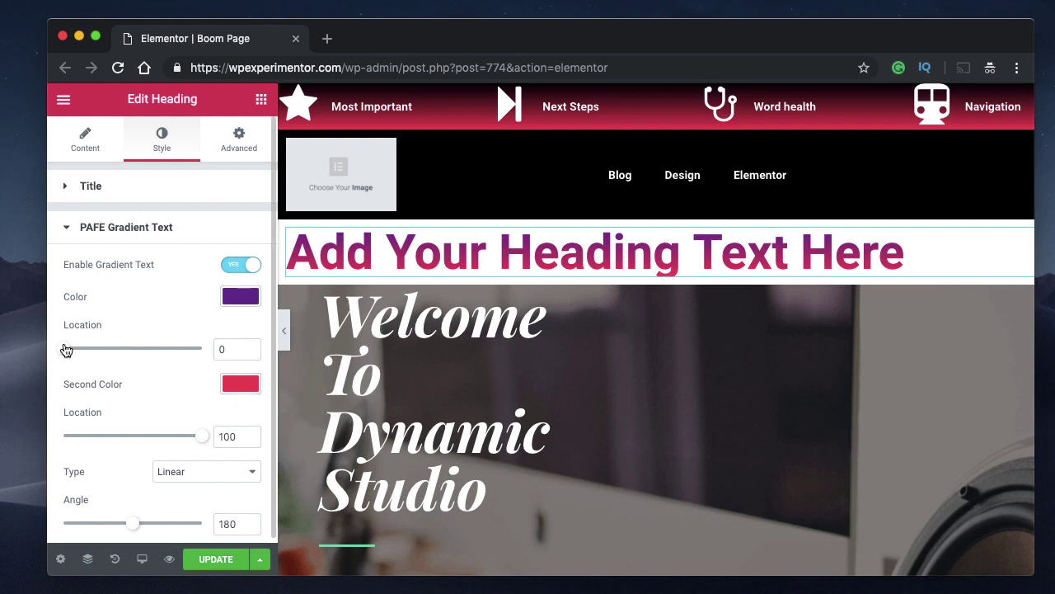
- Set the heading's gradient to Linear, with yellow as the first colour at location 63 and the second colour at location 27
{"action": "mouse_move", "coordinate": [66, 350]}
{"action": "left_mouse_down"}
{"action": "mouse_move", "coordinate": [171, 350]}
{"action": "mouse_move", "coordinate": [110, 362]}
{"action": "mouse_move", "coordinate": [64, 358]}
{"action": "left_mouse_up"}
{"action": "left_click", "coordinate": [195, 471]}
{"action": "left_click", "coordinate": [193, 486]}
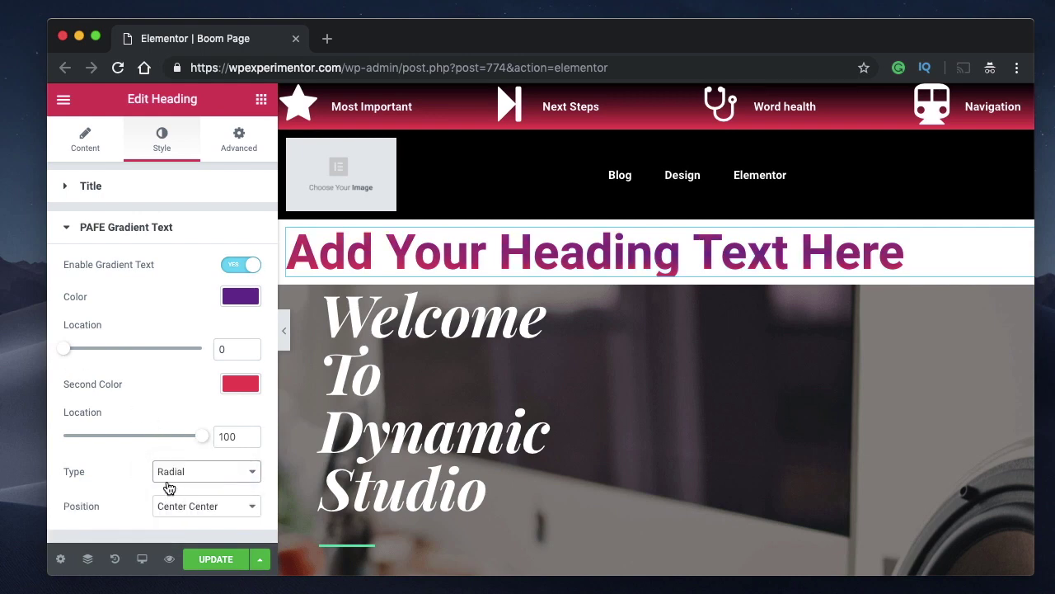
{"action": "left_click", "coordinate": [119, 436]}
{"action": "left_click_drag", "start_coordinate": [120, 442], "coordinate": [181, 438]}
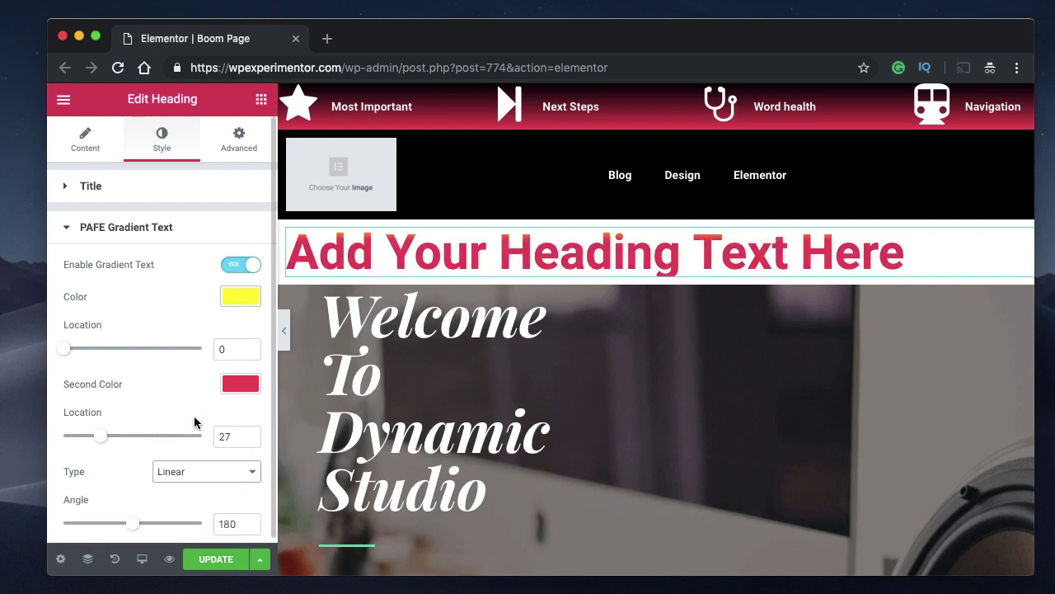
{"action": "left_click_drag", "start_coordinate": [67, 351], "coordinate": [153, 350]}
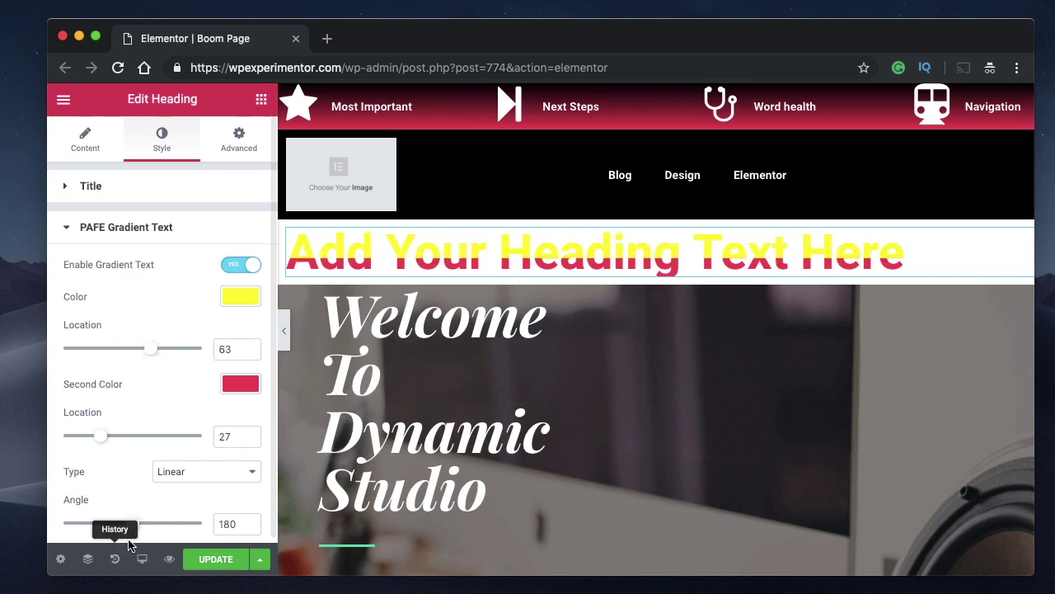
{"action": "mouse_move", "coordinate": [134, 528]}
{"action": "left_mouse_down"}
{"action": "mouse_move", "coordinate": [45, 528]}
{"action": "mouse_move", "coordinate": [134, 509]}
{"action": "left_mouse_up"}
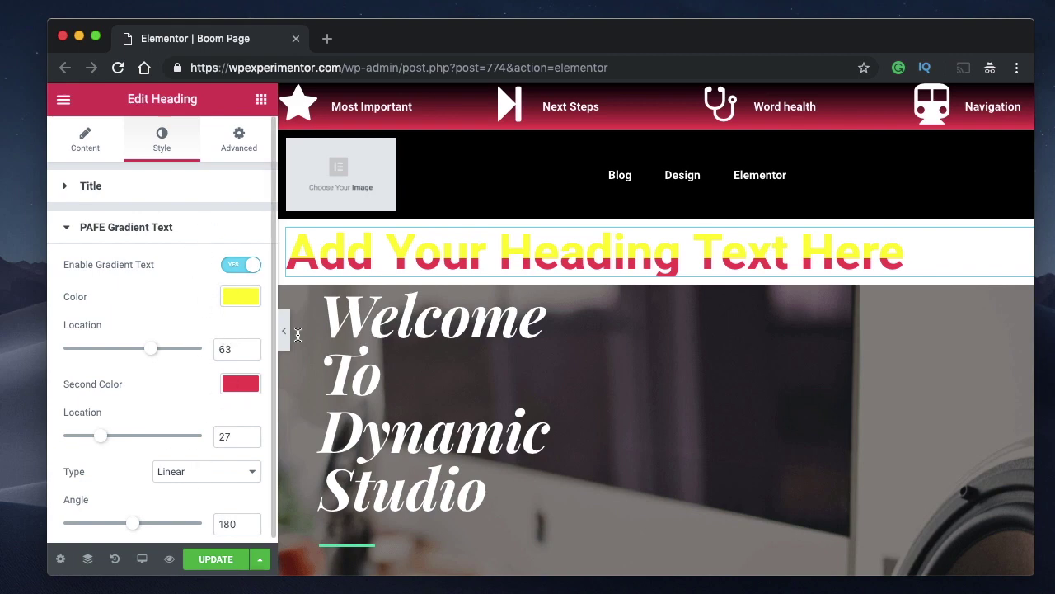
- Find the Button widget by searching for "but" and place it directly below the heading
{"action": "left_click", "coordinate": [261, 99]}
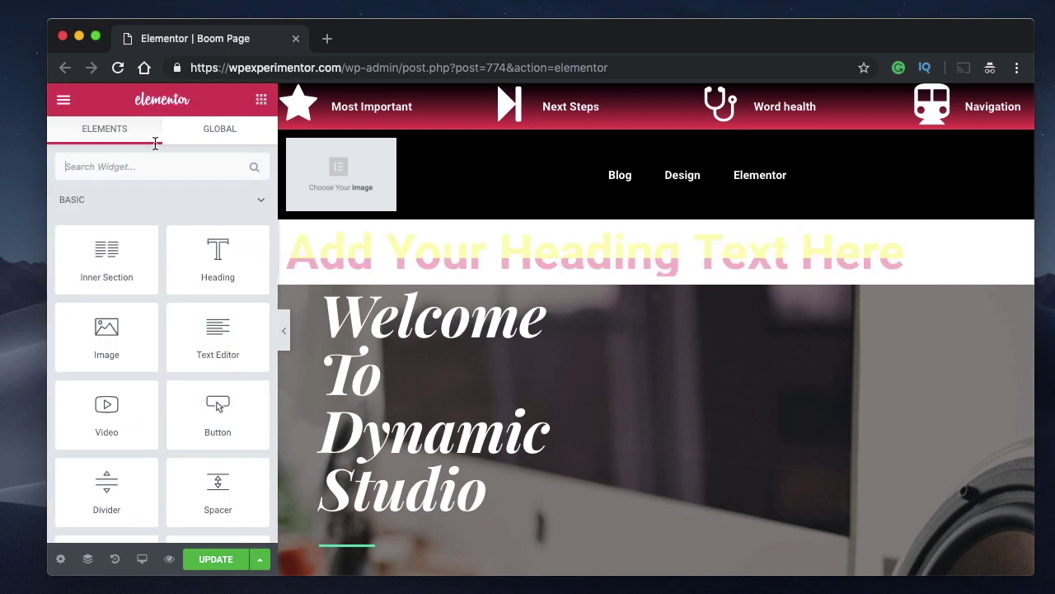
{"action": "type", "text": "but"}
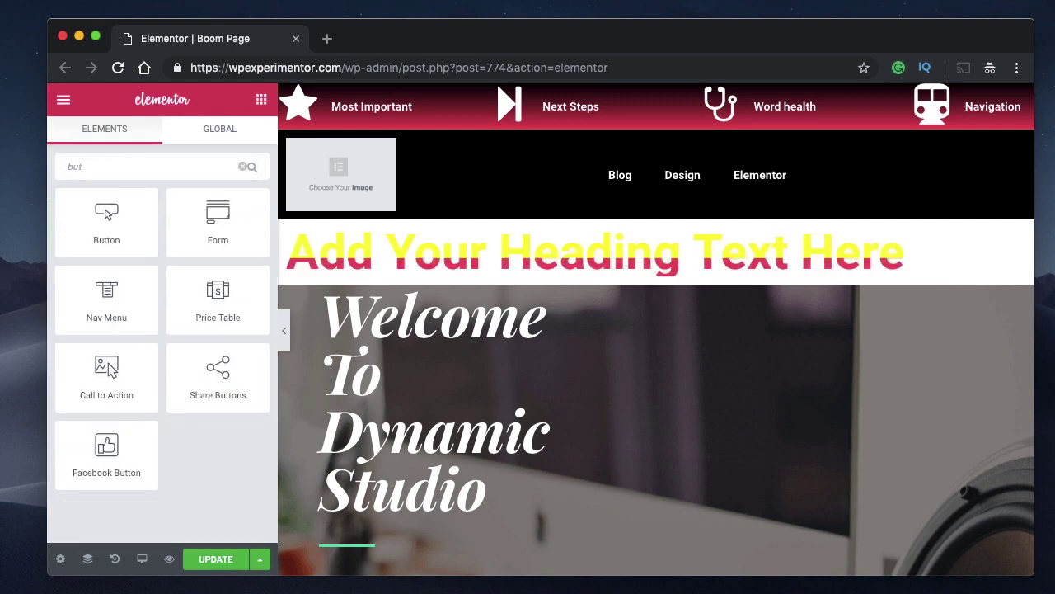
{"action": "left_click_drag", "start_coordinate": [107, 222], "coordinate": [447, 258]}
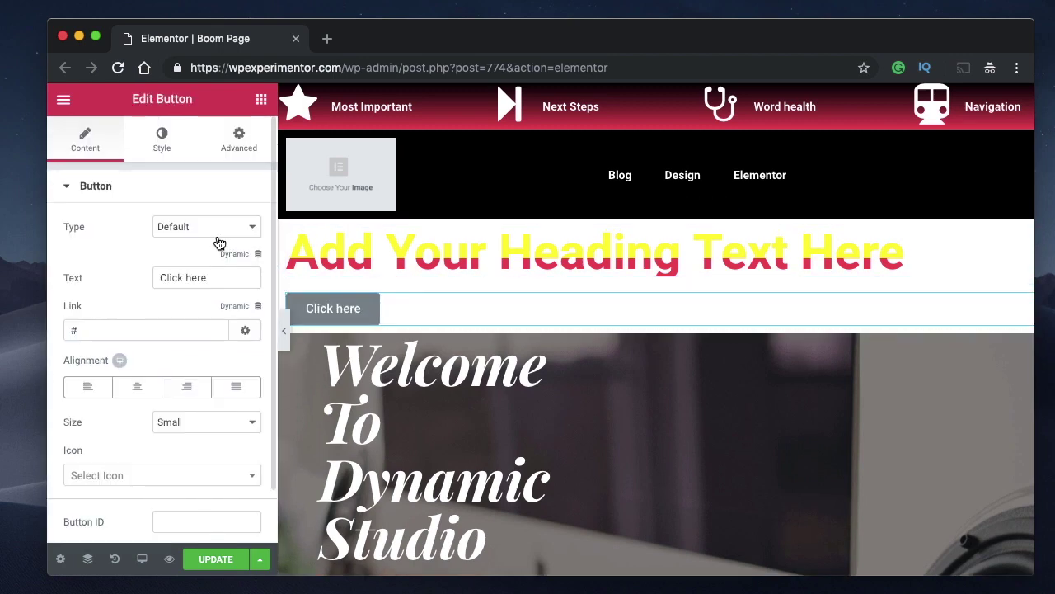
- Enable PAFE Gradient Button in the new button's style settings
{"action": "left_click", "coordinate": [162, 138]}
{"action": "scroll", "coordinate": [125, 471], "scroll_direction": "down", "scroll_amount": 2}
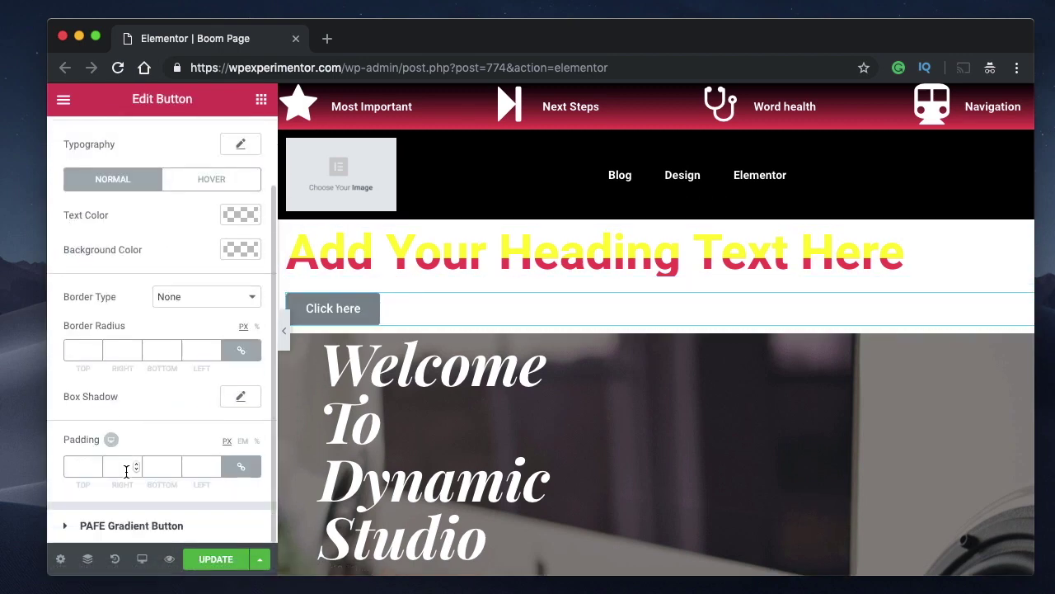
{"action": "left_click", "coordinate": [141, 531]}
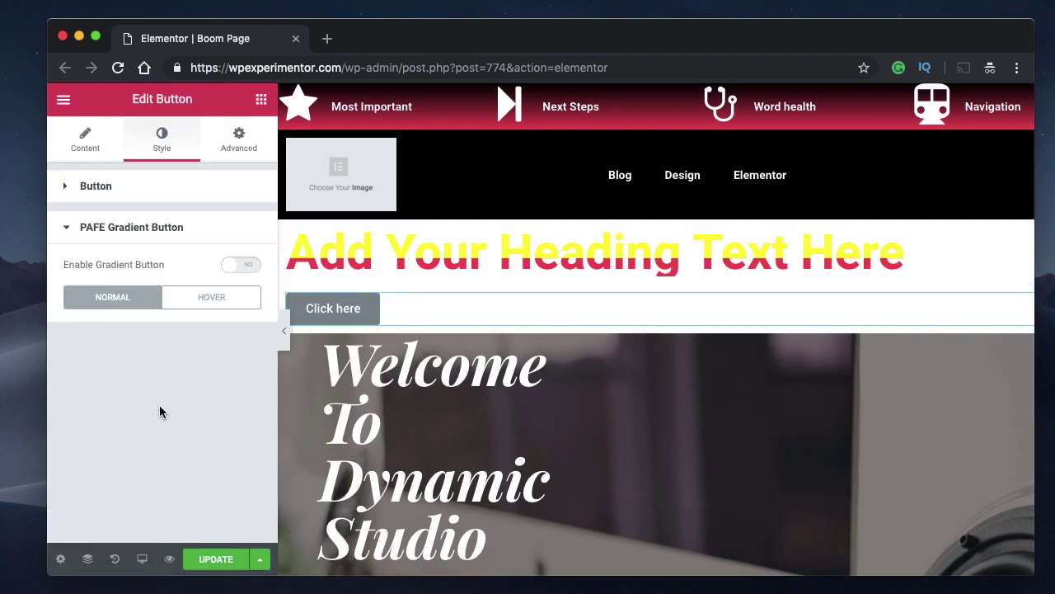
{"action": "left_click", "coordinate": [239, 266]}
- Set the first colour of the button's gradient to green #3bd100
{"action": "left_click", "coordinate": [240, 331]}
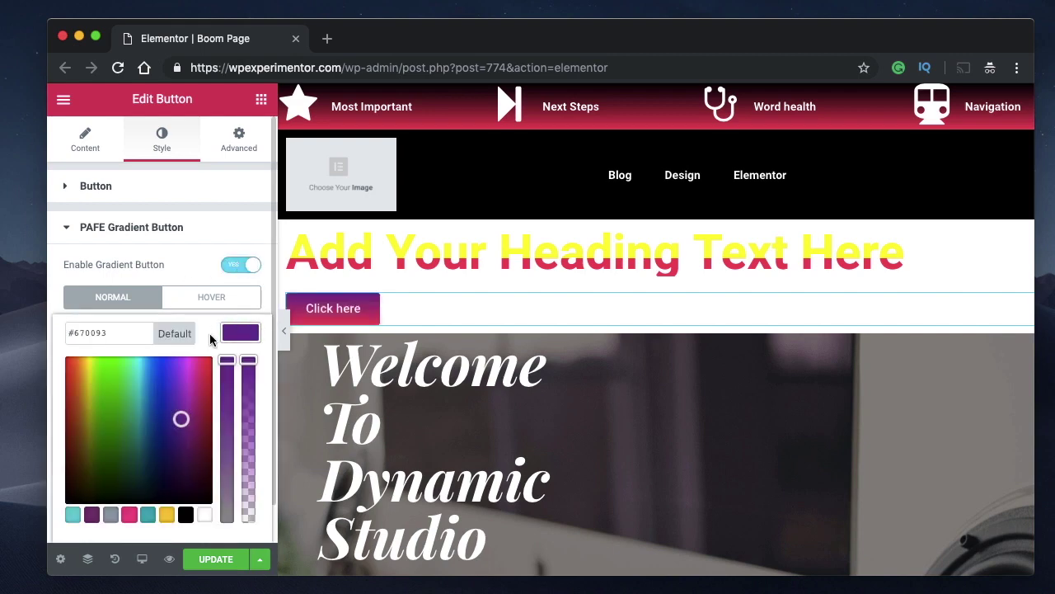
{"action": "left_click", "coordinate": [111, 390]}
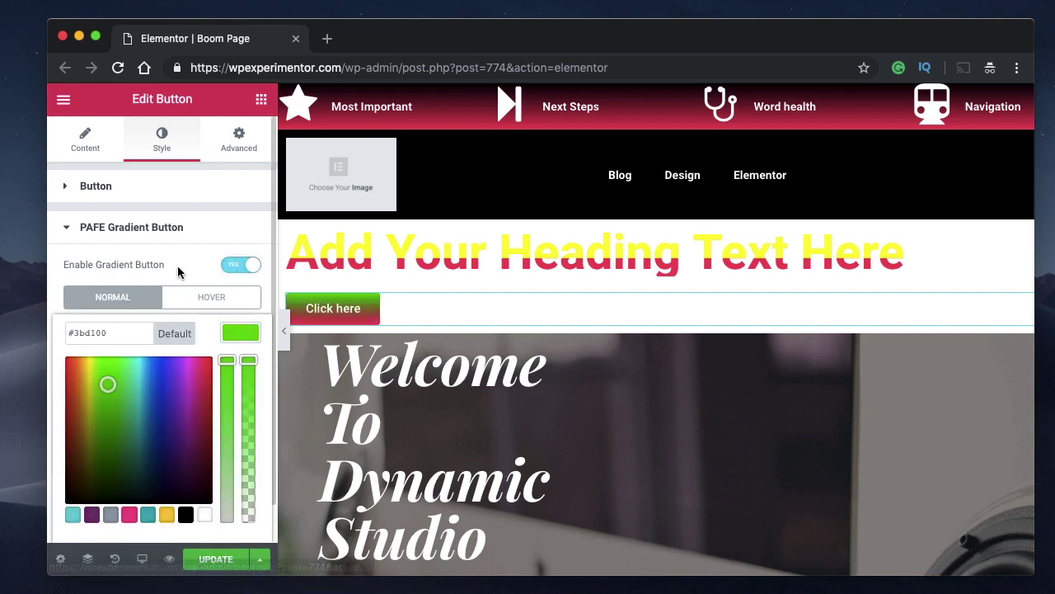
{"action": "left_click", "coordinate": [238, 335]}
{"action": "scroll", "coordinate": [196, 394], "scroll_direction": "down", "scroll_amount": 1}
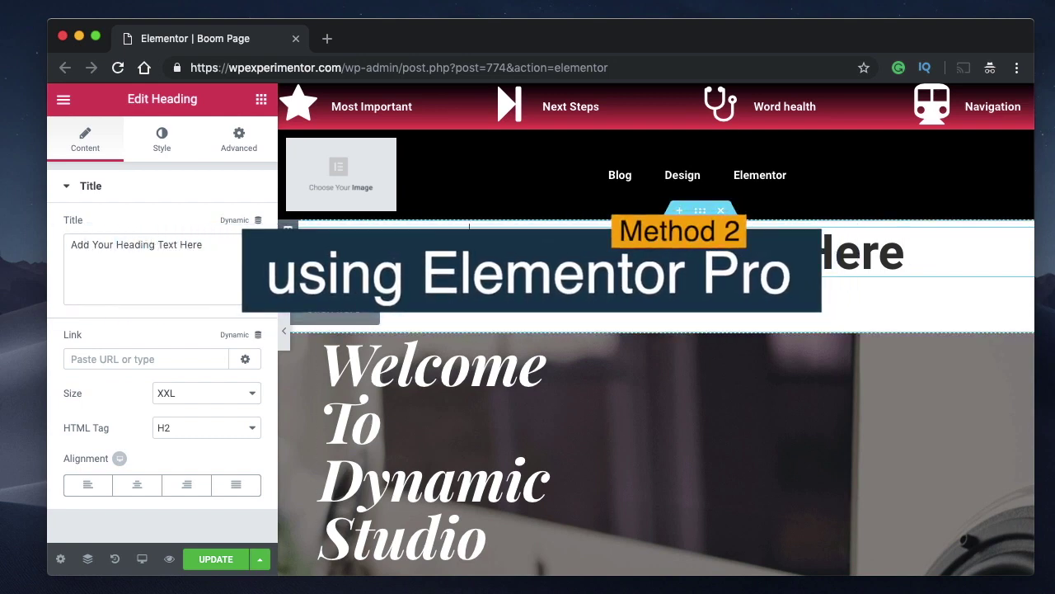
- Check the PAFE Gradient Text setting in the heading's style options
{"action": "key", "text": "ctrl+a"}
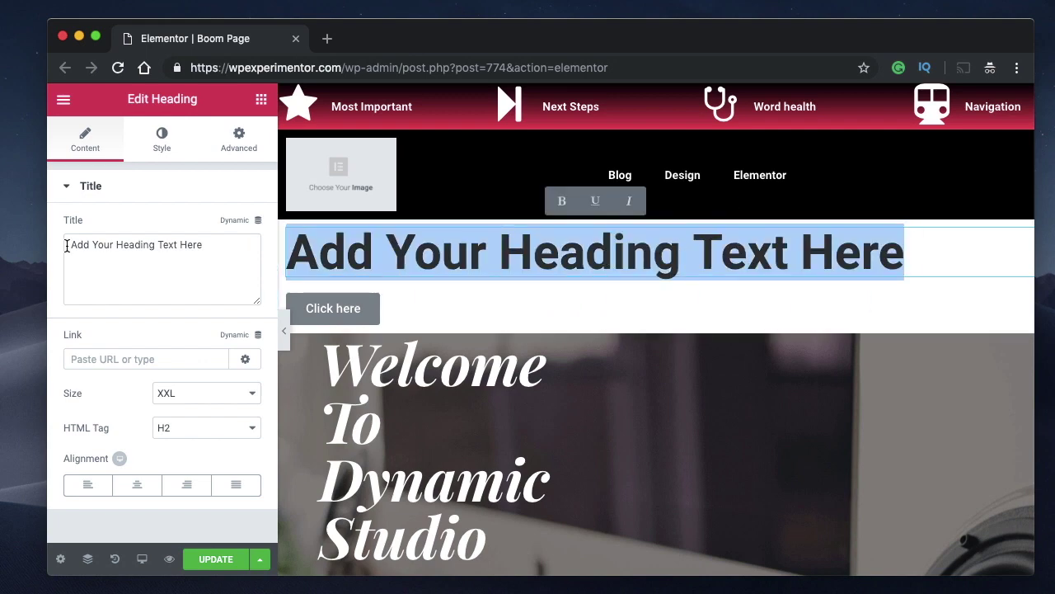
{"action": "left_click", "coordinate": [161, 141]}
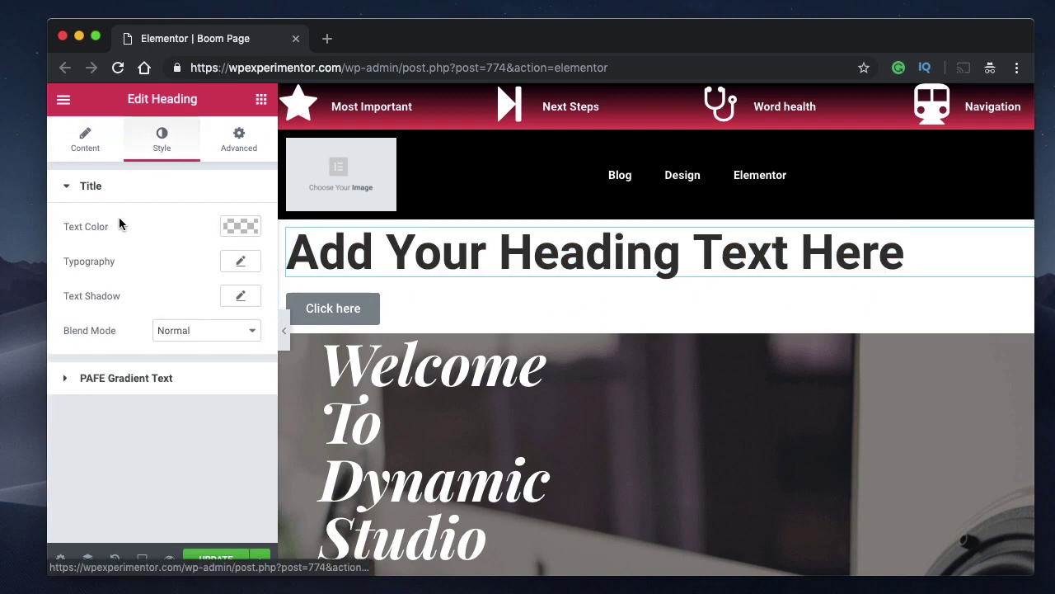
{"action": "left_click", "coordinate": [152, 376]}
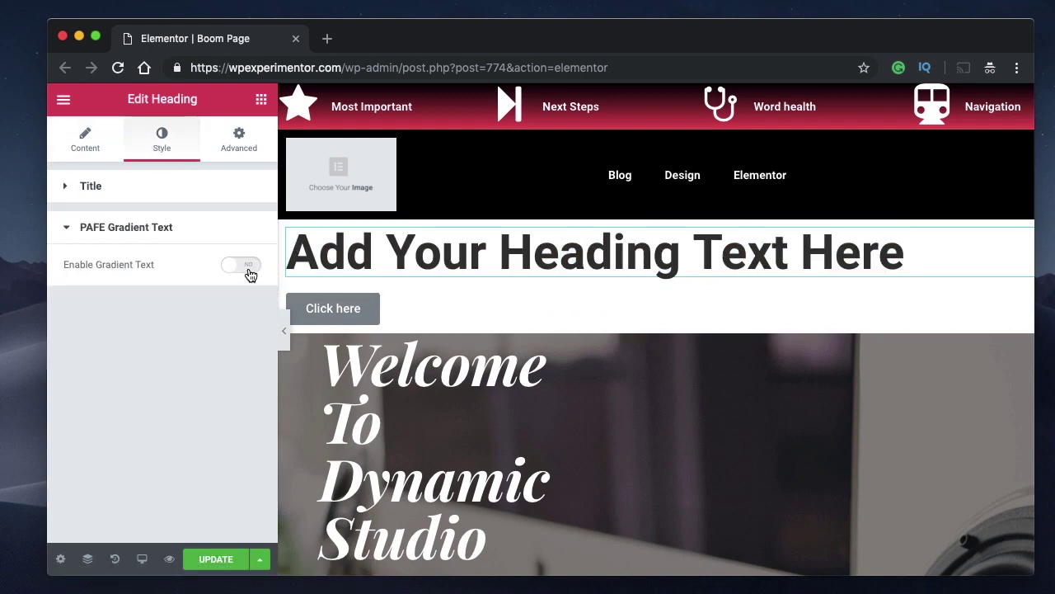
{"action": "left_click", "coordinate": [189, 228]}
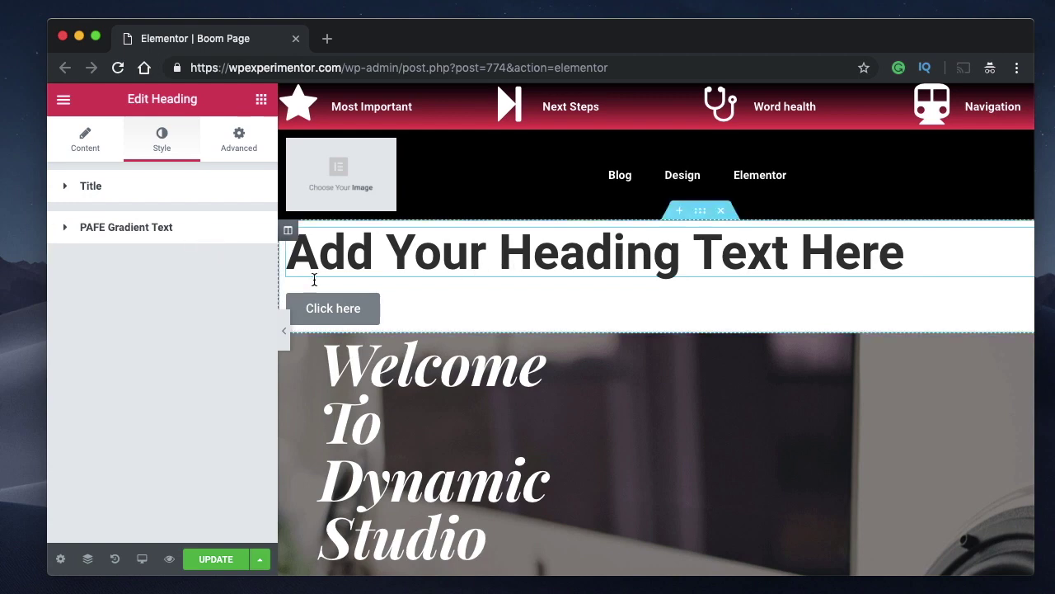
- Start a "selector h2" rule in the heading's Custom CSS
{"action": "left_click", "coordinate": [241, 139]}
{"action": "scroll", "coordinate": [141, 410], "scroll_direction": "down", "scroll_amount": 3}
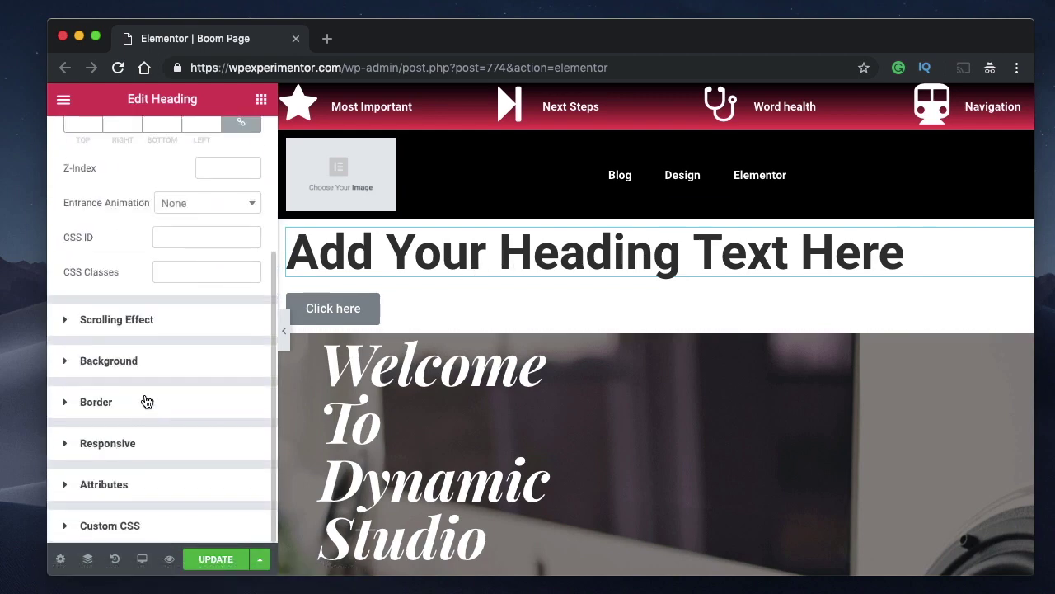
{"action": "left_click", "coordinate": [151, 518]}
{"action": "scroll", "coordinate": [136, 503], "scroll_direction": "down", "scroll_amount": 2}
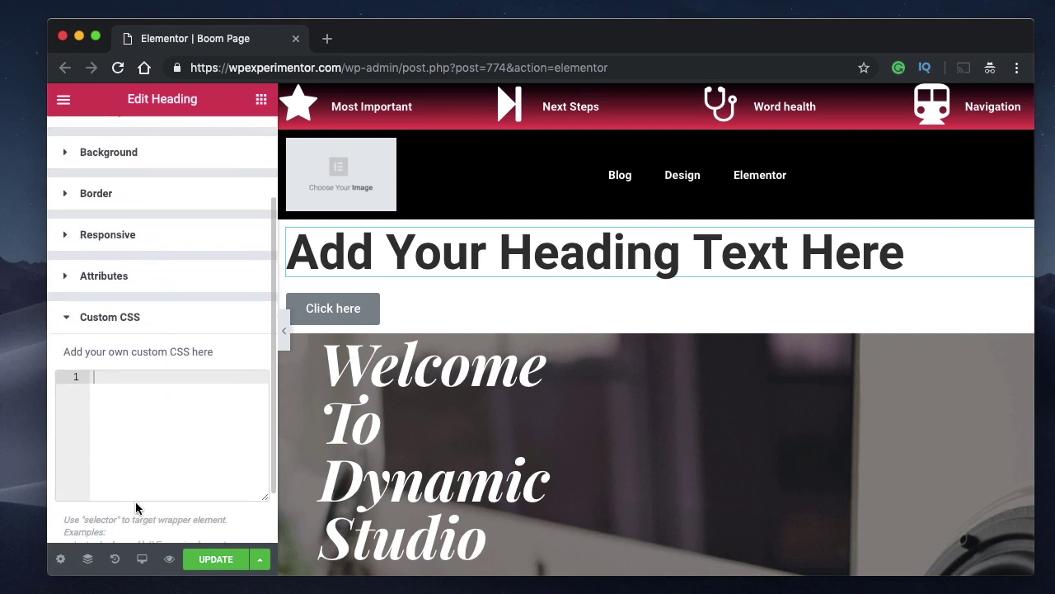
{"action": "type", "text": "selector h2"}
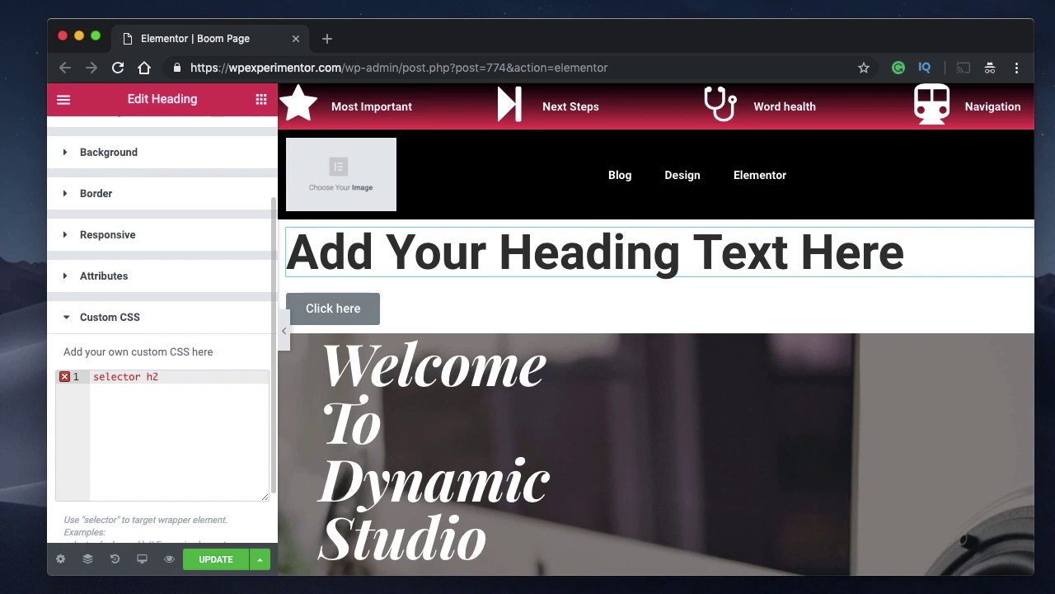
{"action": "type", "text": "{"}
{"action": "key", "text": "Return"}
- Add the declaration background-image: linear-gradient(red,blue); to the heading's h2 rule
{"action": "type", "text": "bacl"}
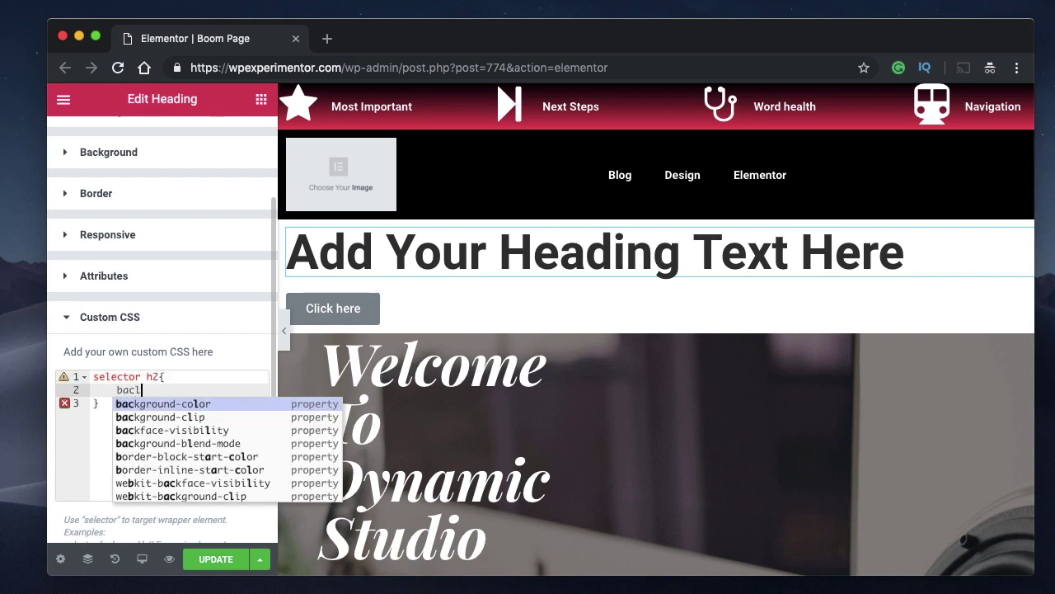
{"action": "key", "text": "BackSpace"}
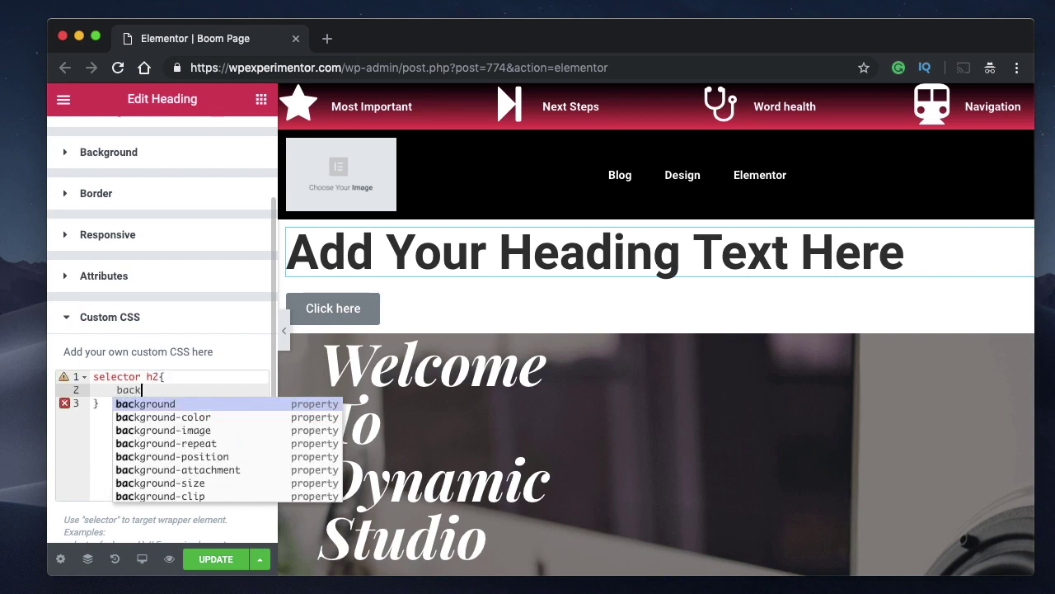
{"action": "type", "text": "k"}
{"action": "key", "text": "Down"}
{"action": "key", "text": "Down"}
{"action": "key", "text": "Return"}
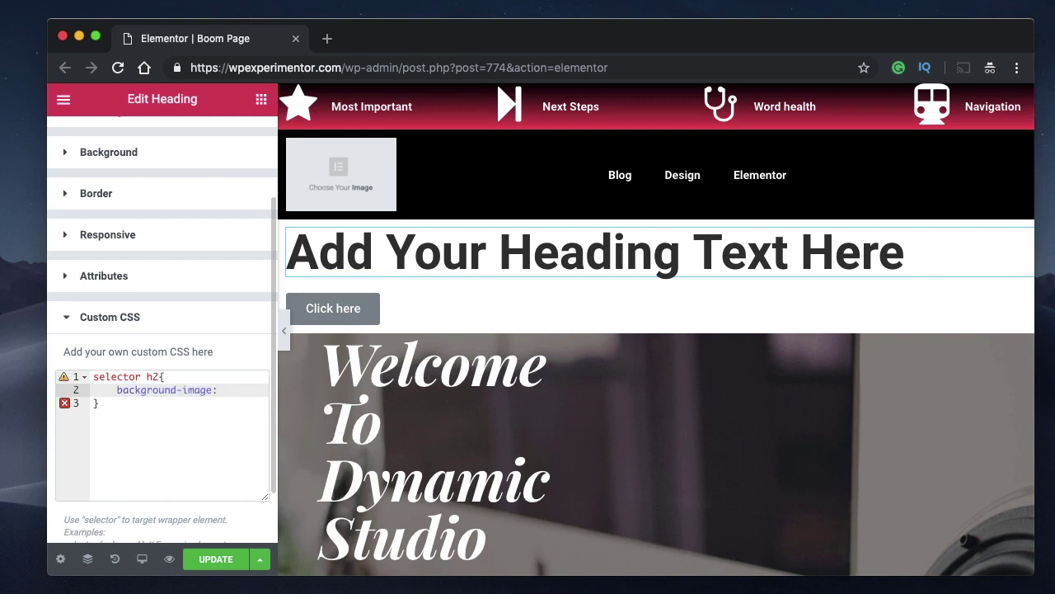
{"action": "type", "text": "l"}
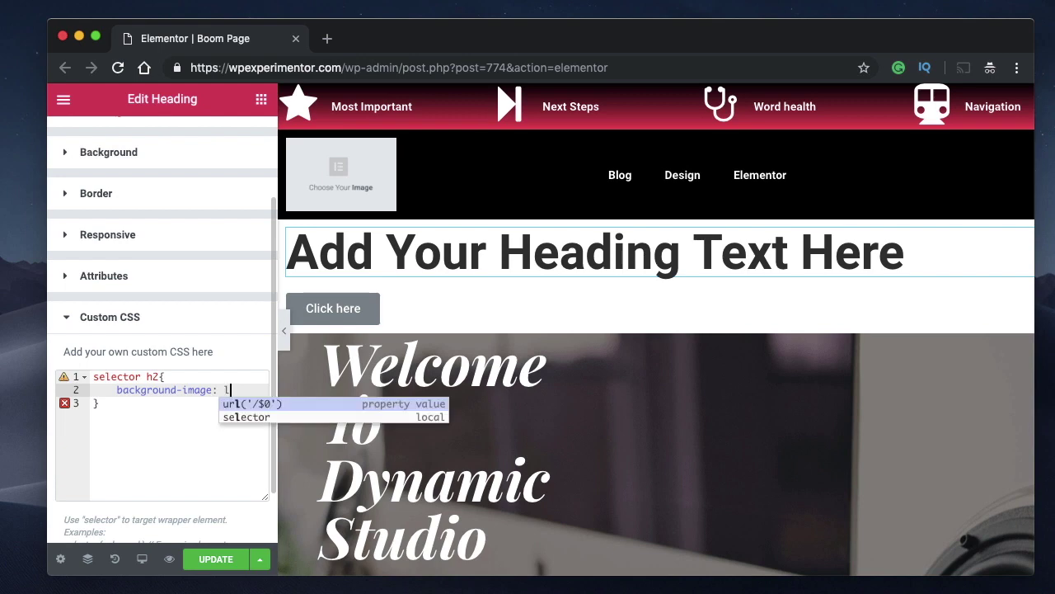
{"action": "type", "text": "inear-g"}
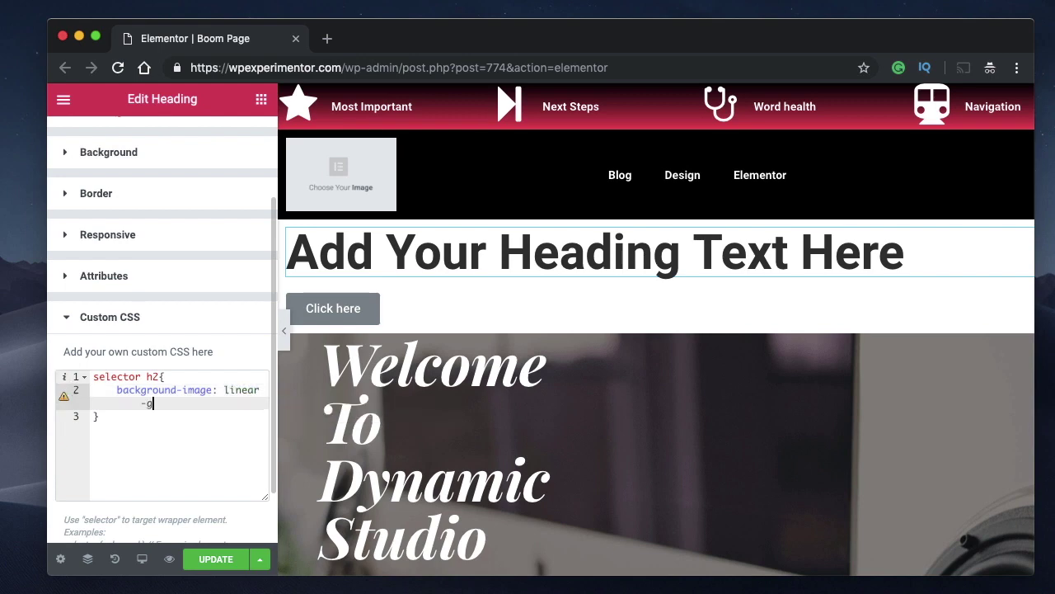
{"action": "type", "text": "radient(red,bluw"}
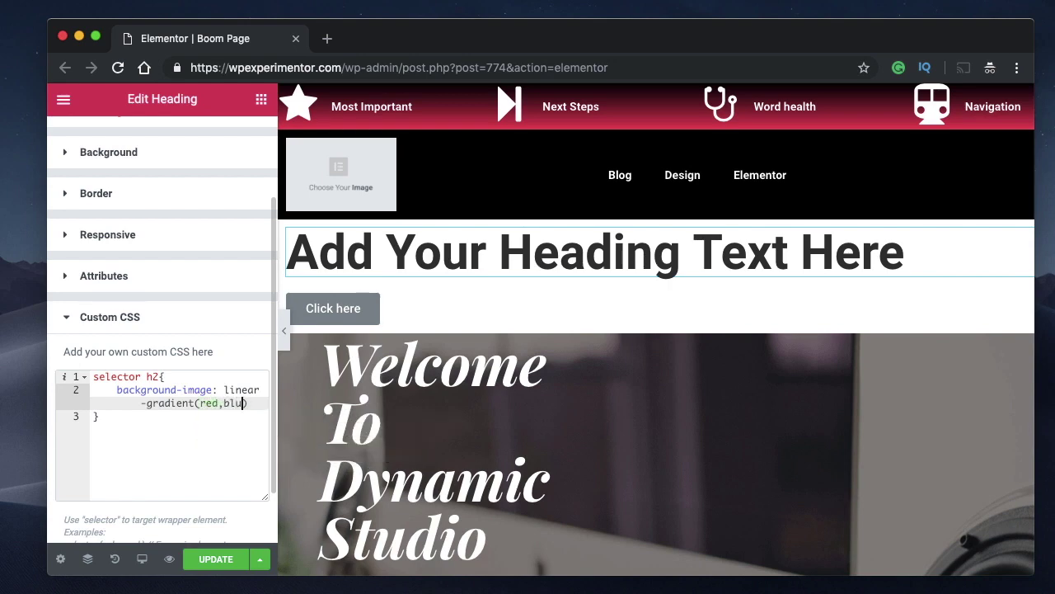
{"action": "type", "text": "e"}
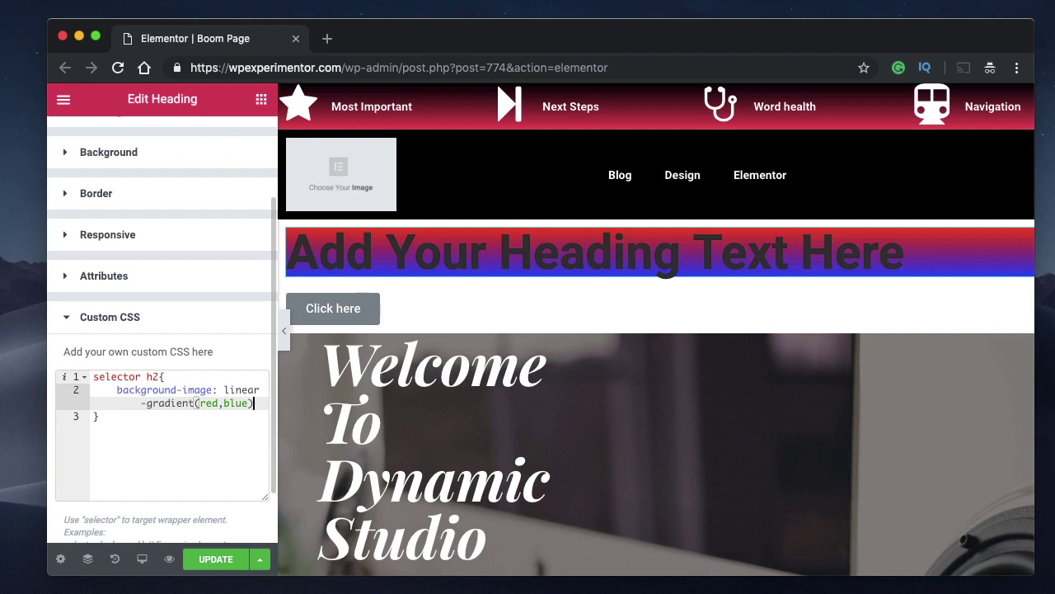
{"action": "type", "text": ";"}
- Add -webkit-background-clip: text; and -webkit-text-fill-color: transparent; below the gradient declaration in the heading's h2 rule
{"action": "key", "text": "Return"}
{"action": "key", "text": "Return"}
{"action": "left_click", "coordinate": [153, 530]}
{"action": "scroll", "coordinate": [158, 480], "scroll_direction": "down", "scroll_amount": 3}
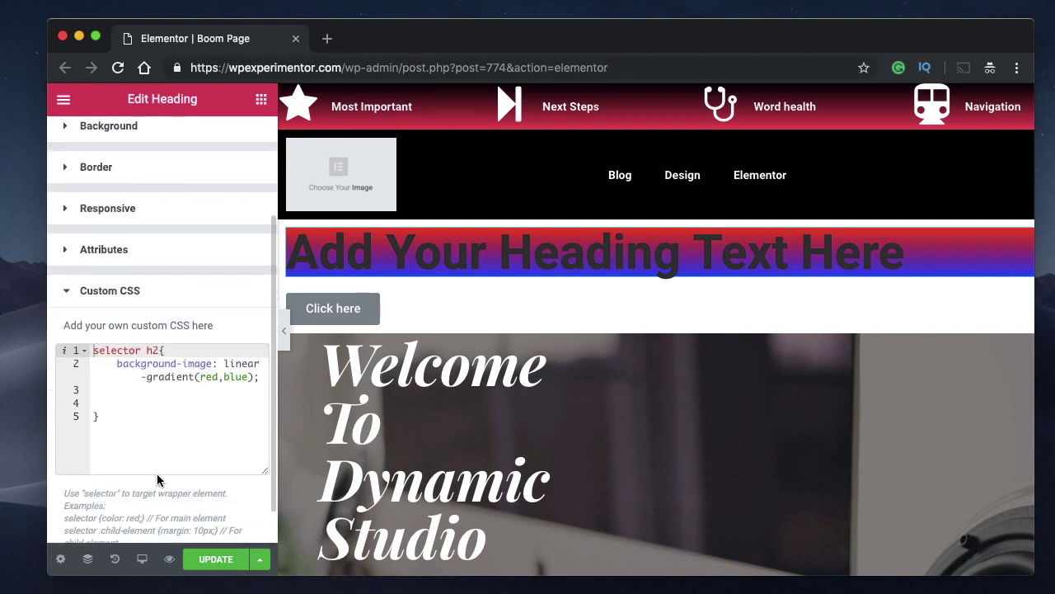
{"action": "left_click", "coordinate": [120, 392]}
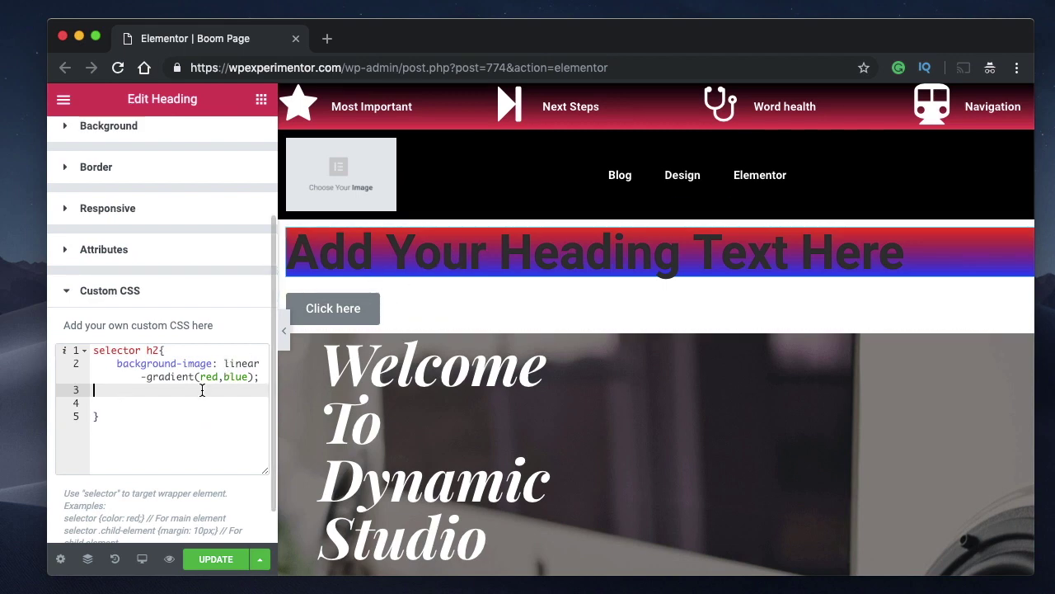
{"action": "type", "text": "-webkit-background-clip: text;   -webkit-text-fill-color: transparent;"}
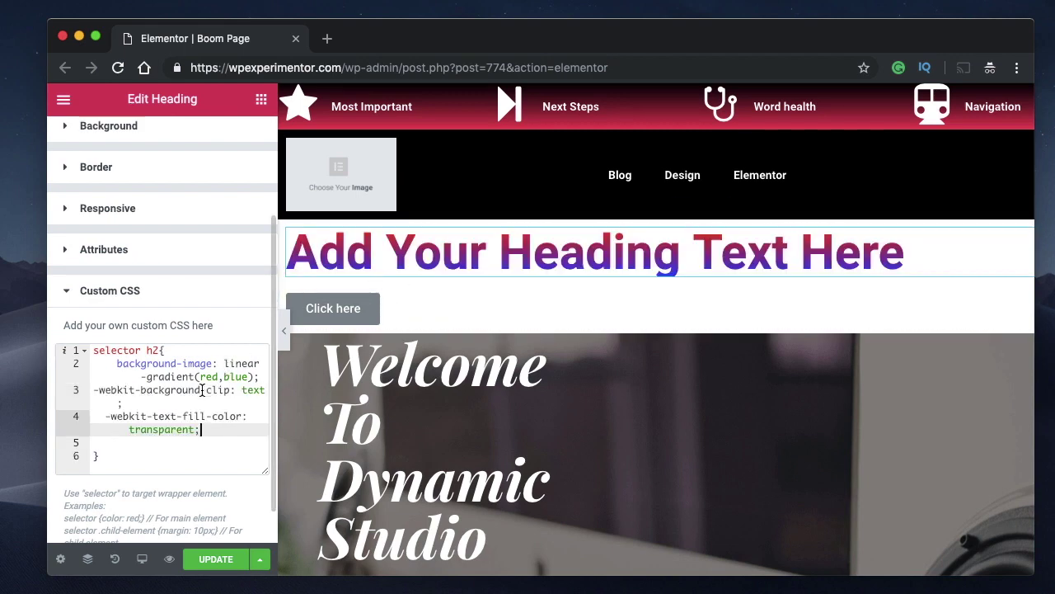
{"action": "left_click", "coordinate": [95, 389]}
{"action": "triple_click", "coordinate": [95, 389]}
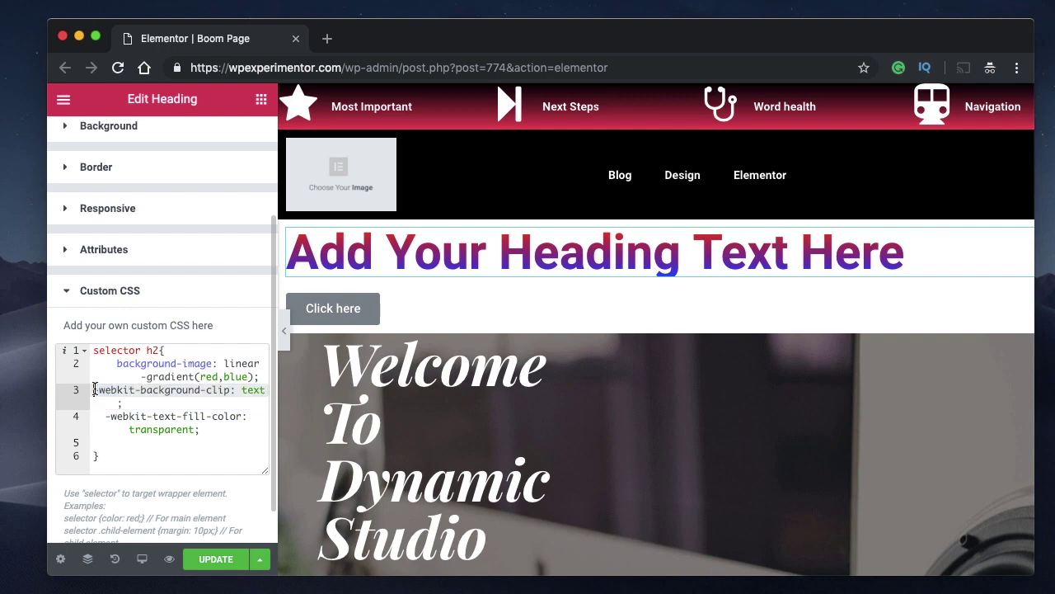
{"action": "left_click_drag", "start_coordinate": [117, 364], "coordinate": [266, 372]}
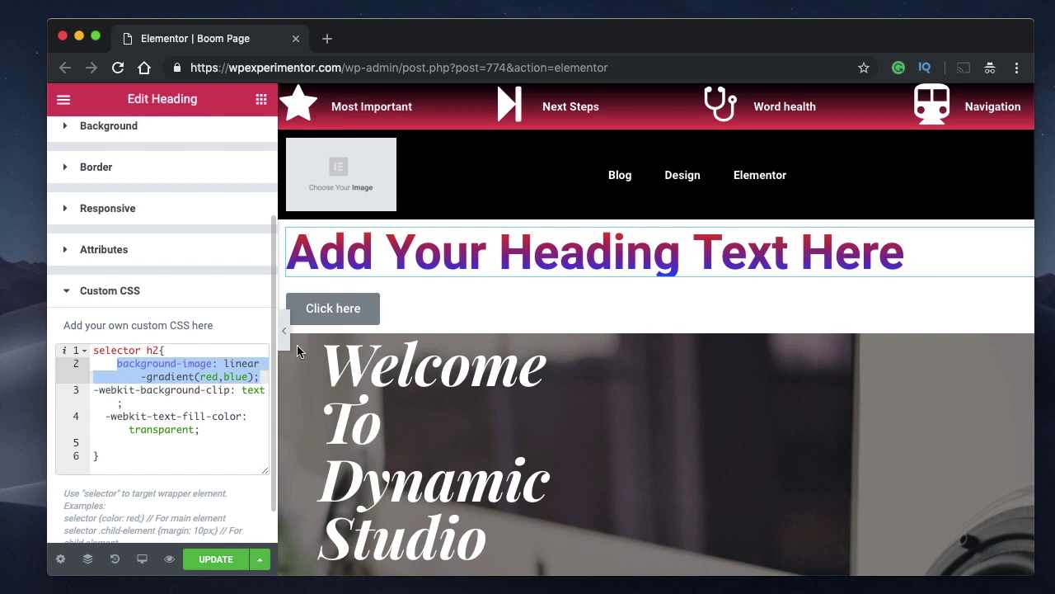
{"action": "left_click", "coordinate": [187, 384]}
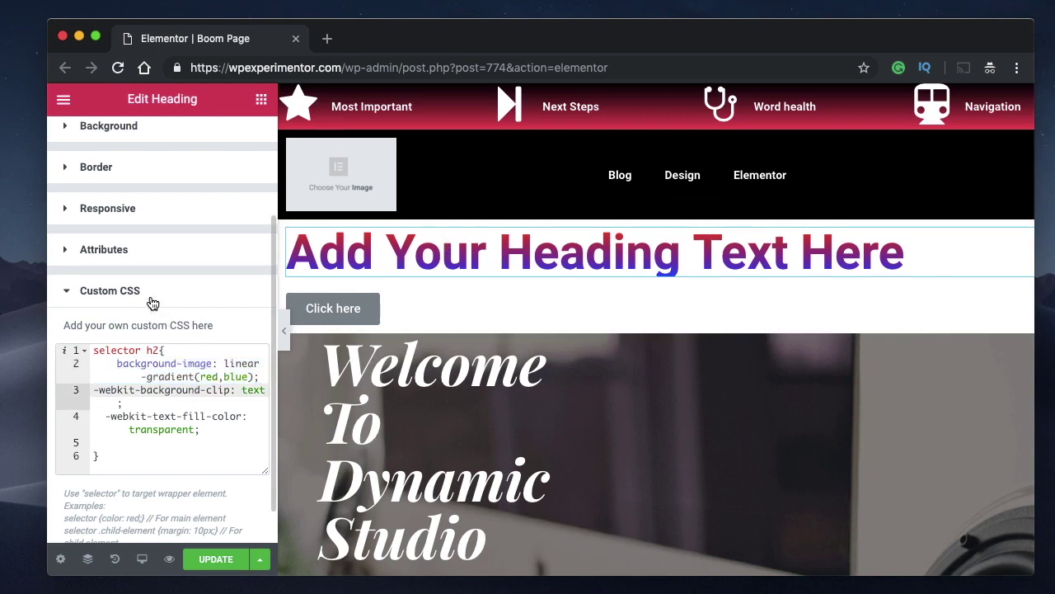
- Set the background type of the section containing the heading to Gradient
{"action": "mouse_move", "coordinate": [545, 302]}
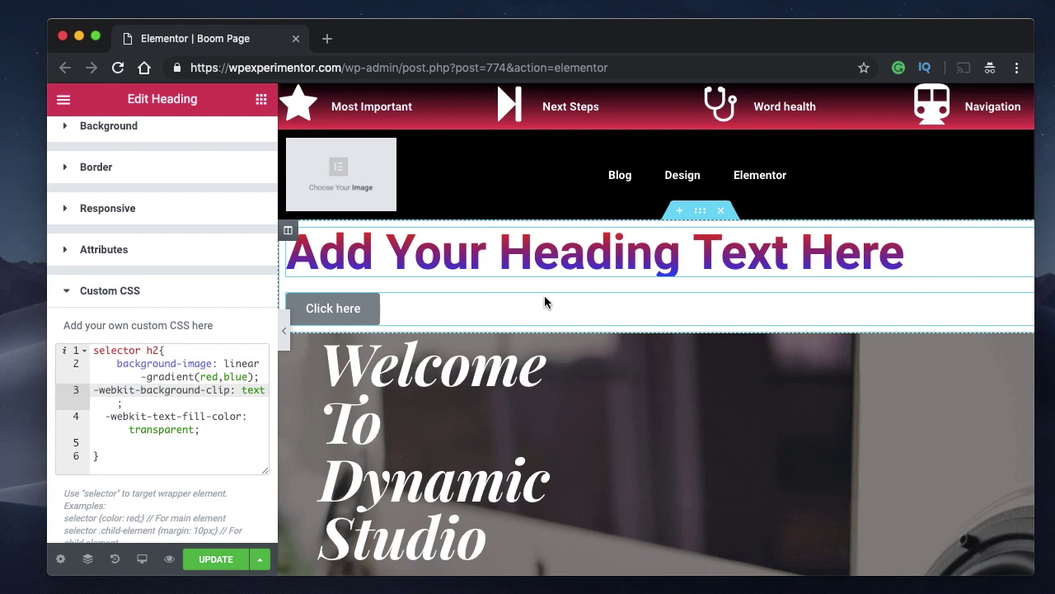
{"action": "left_click", "coordinate": [700, 218]}
{"action": "left_click", "coordinate": [164, 136]}
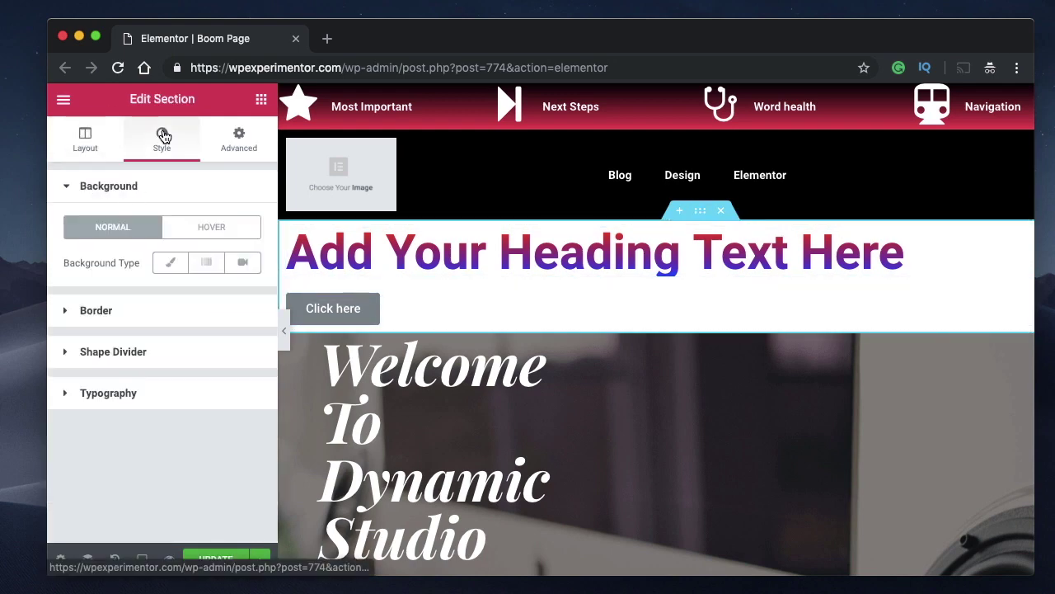
{"action": "left_click", "coordinate": [207, 266]}
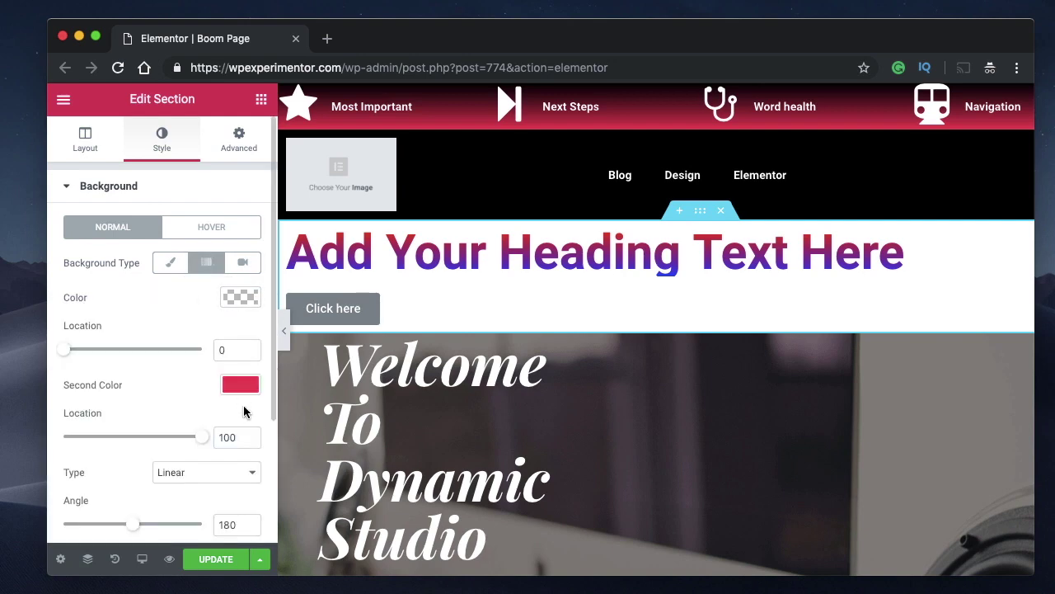
- Add green as the third colour of the linear gradient in the heading's Custom CSS
{"action": "left_click", "coordinate": [492, 238]}
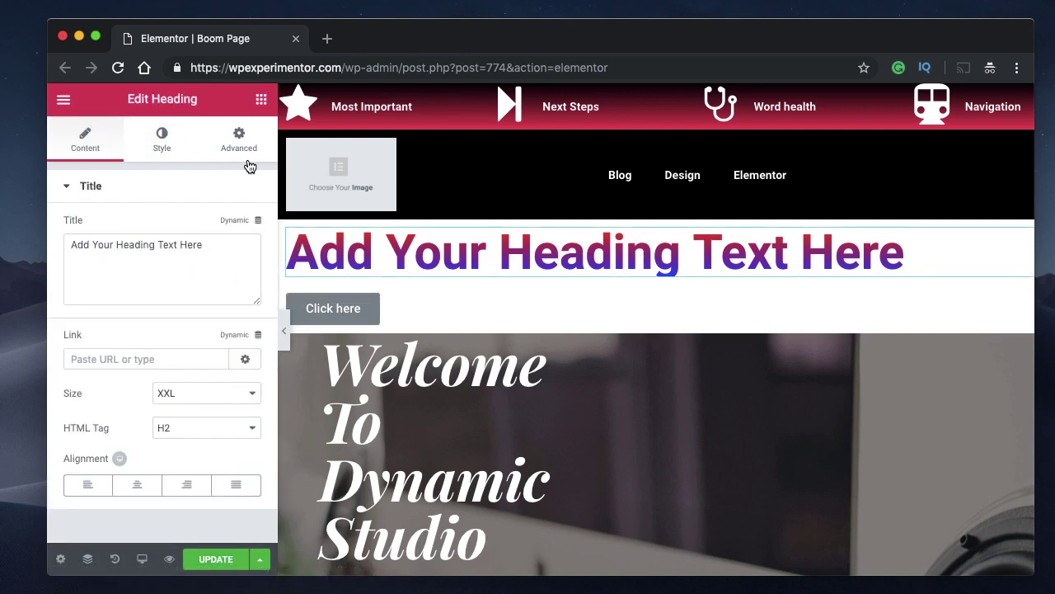
{"action": "left_click", "coordinate": [244, 145]}
{"action": "scroll", "coordinate": [176, 359], "scroll_direction": "down", "scroll_amount": 5}
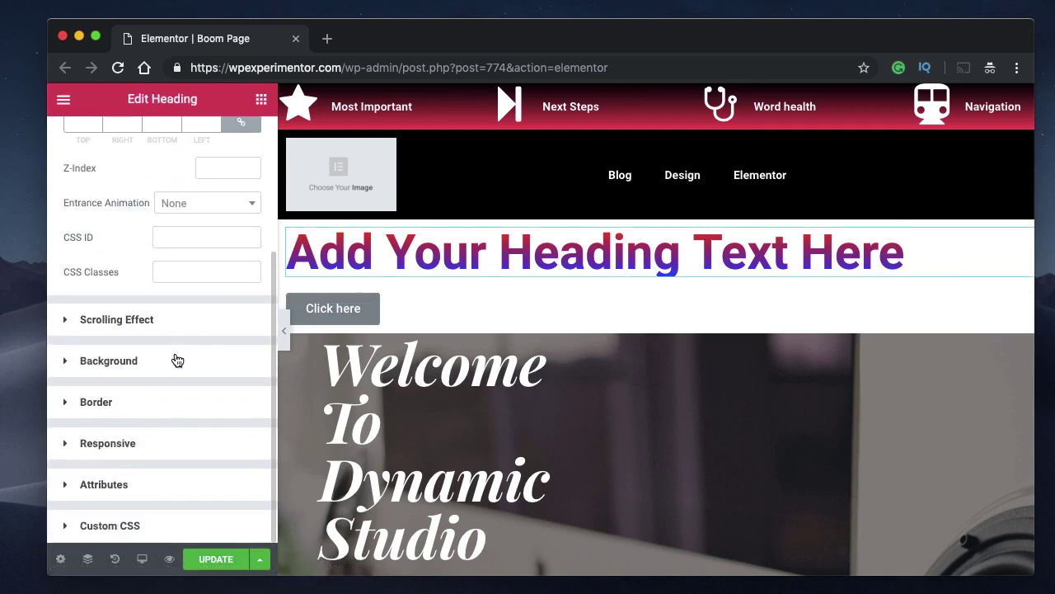
{"action": "left_click", "coordinate": [159, 523]}
{"action": "scroll", "coordinate": [159, 520], "scroll_direction": "down", "scroll_amount": 2}
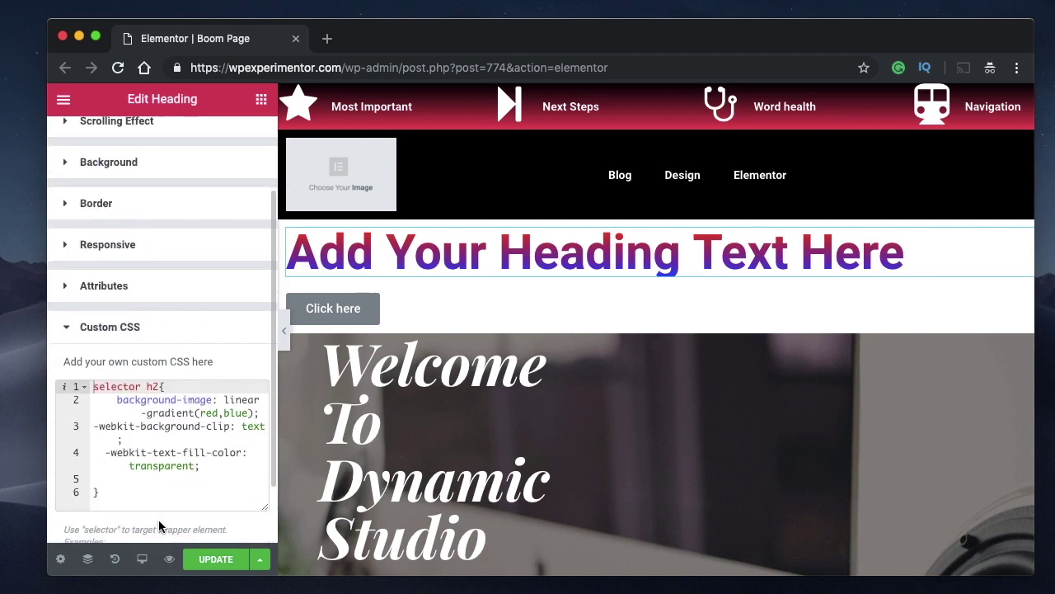
{"action": "left_click", "coordinate": [248, 413]}
{"action": "type", "text": ","}
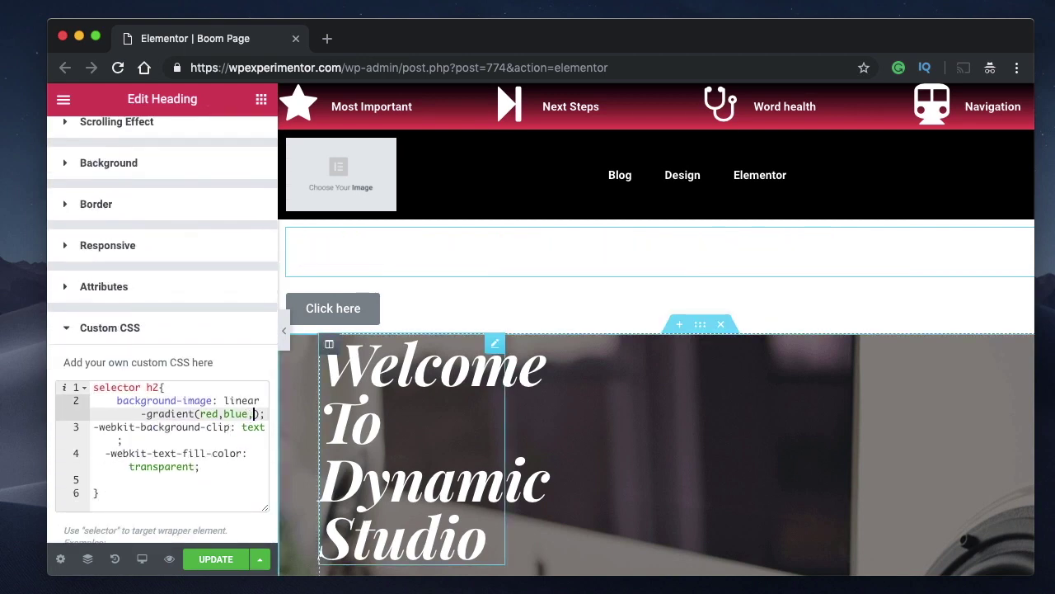
{"action": "type", "text": "green"}
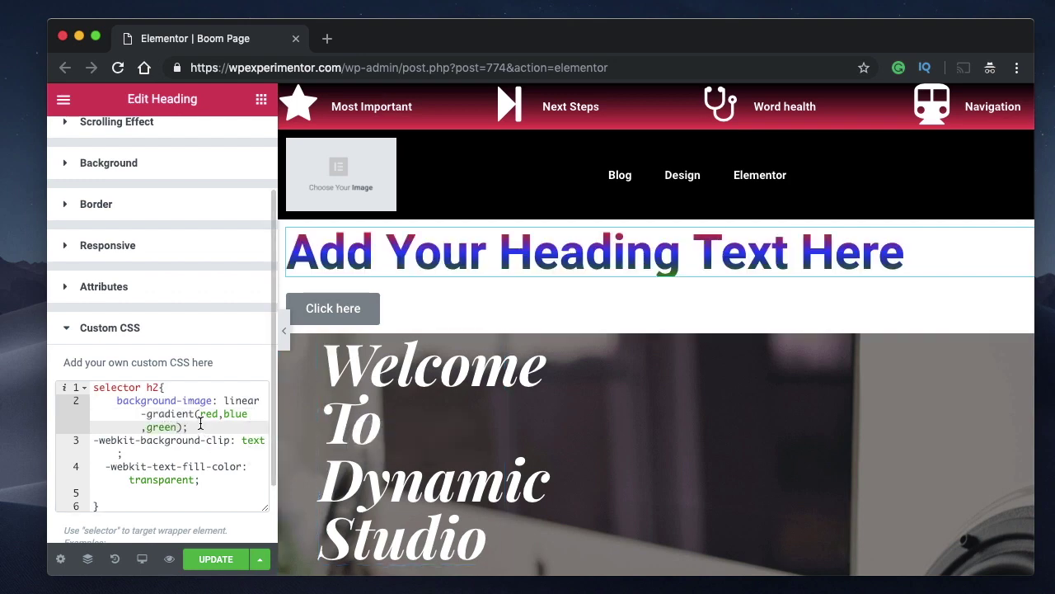
- Replace green with wheat in the heading's linear gradient and add pink as the fourth colour
{"action": "key", "text": "BackSpace"}
{"action": "key", "text": "BackSpace"}
{"action": "key", "text": "BackSpace"}
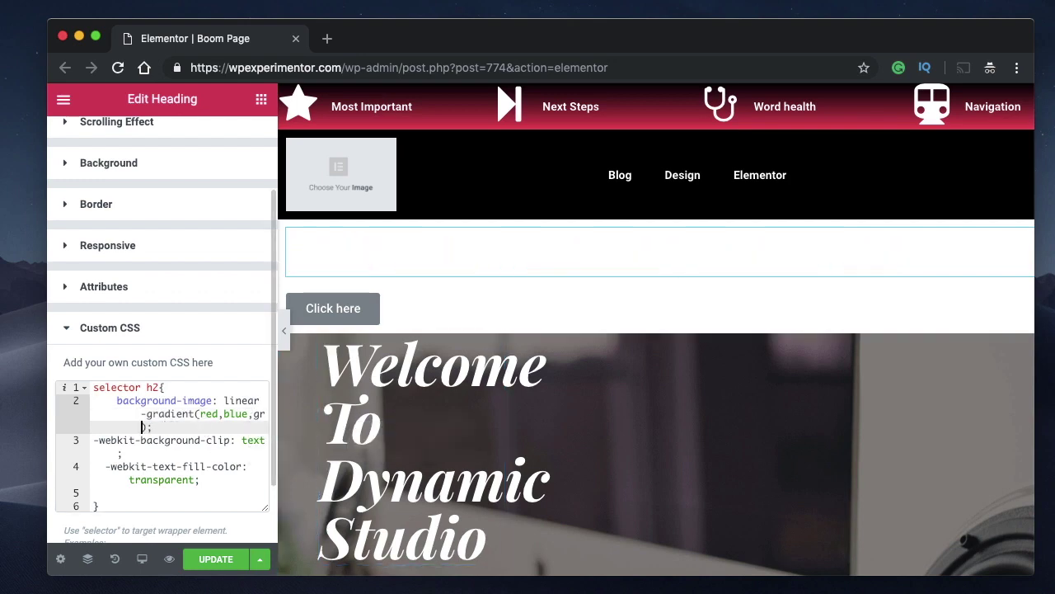
{"action": "key", "text": "BackSpace"}
{"action": "type", "text": "wheat"}
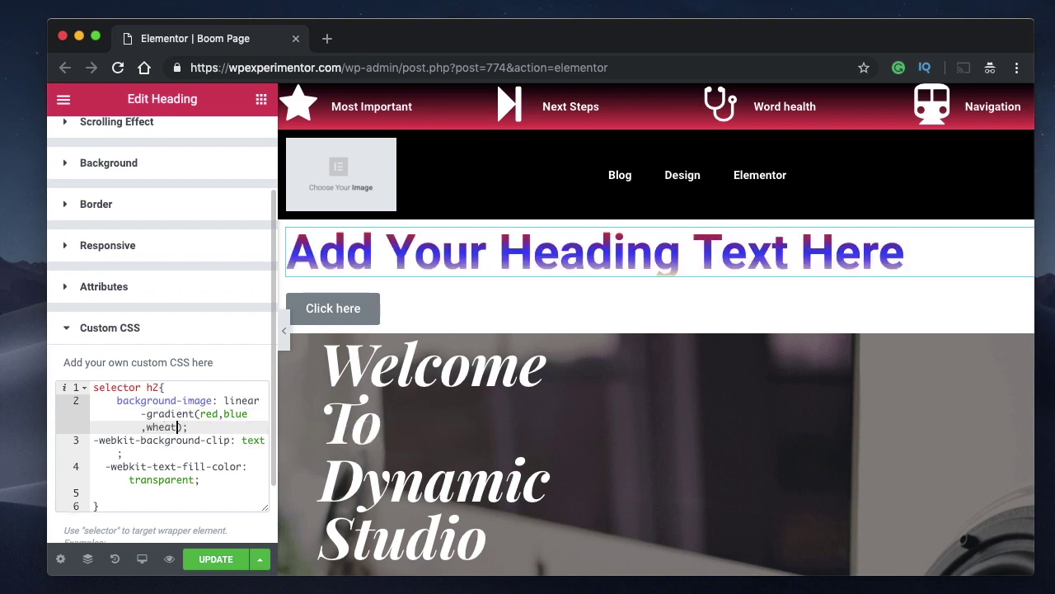
{"action": "type", "text": ",pink"}
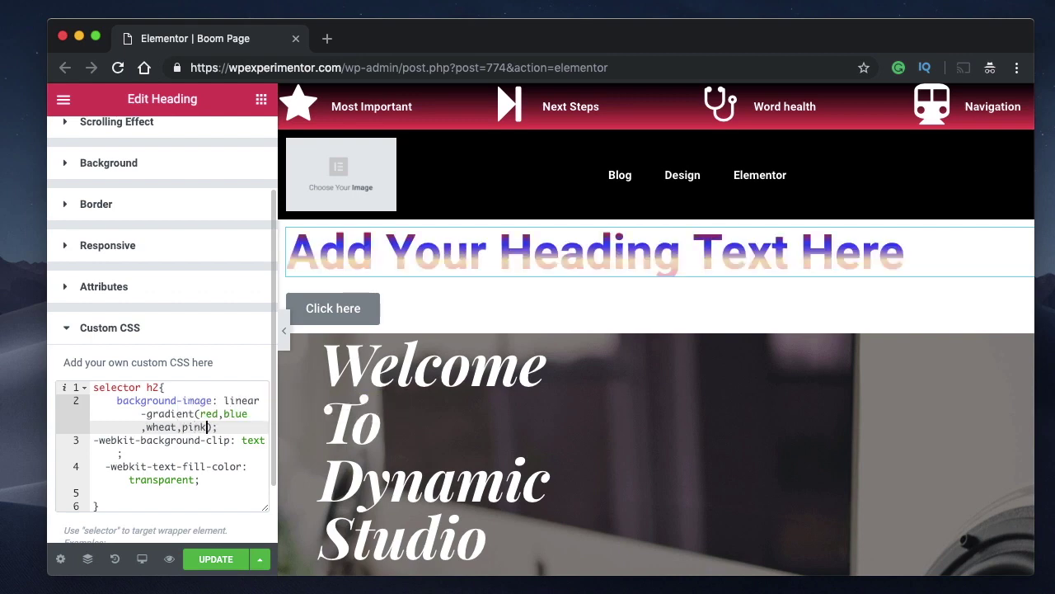
- Insert the direction "to right" before the gradient's colours and replace it with 135deg
{"action": "left_click", "coordinate": [201, 414]}
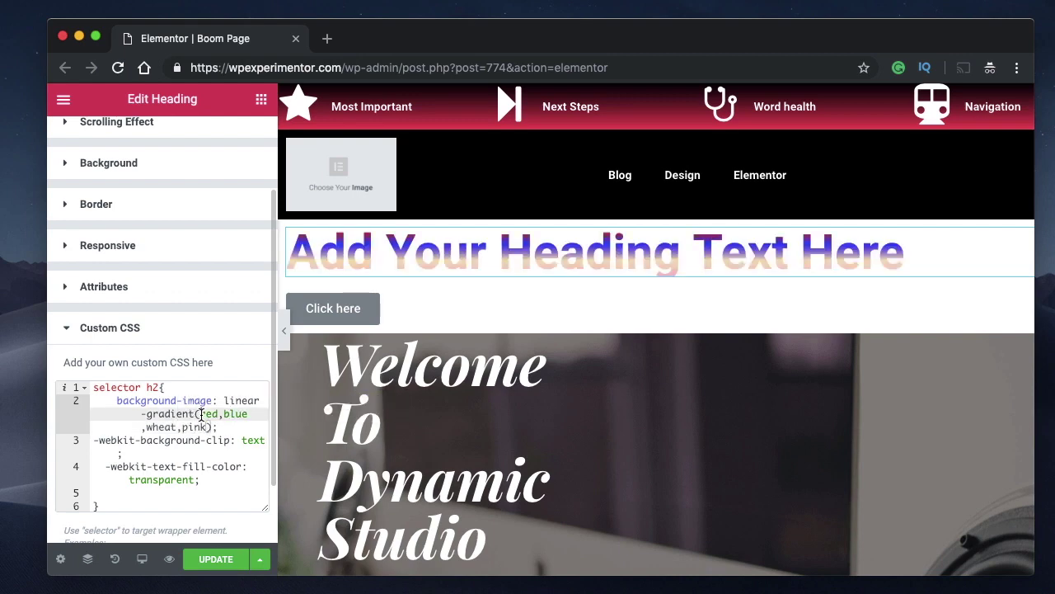
{"action": "type", "text": "to right,"}
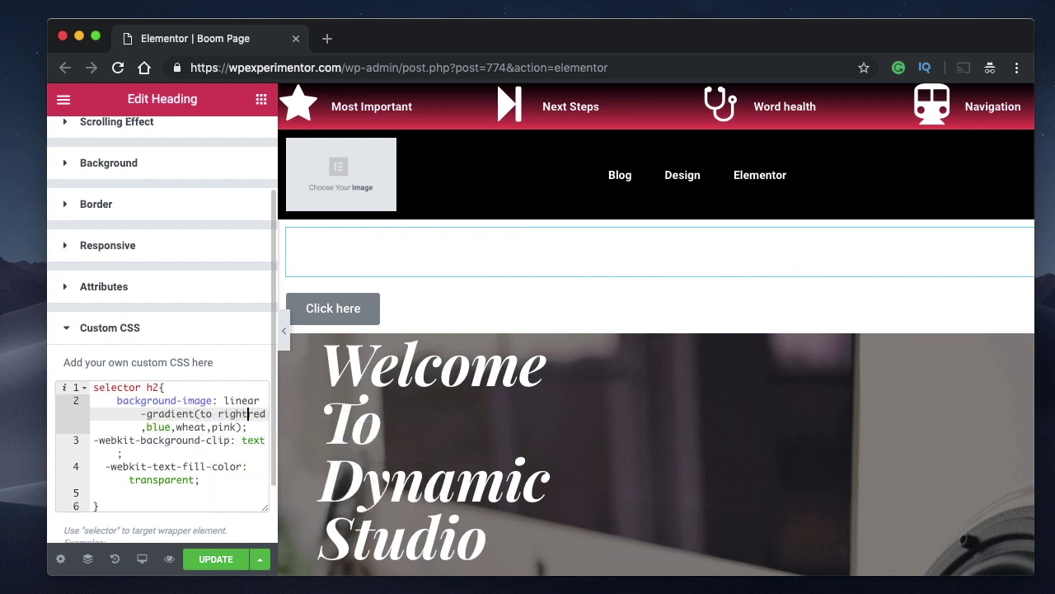
{"action": "double_click", "coordinate": [237, 414]}
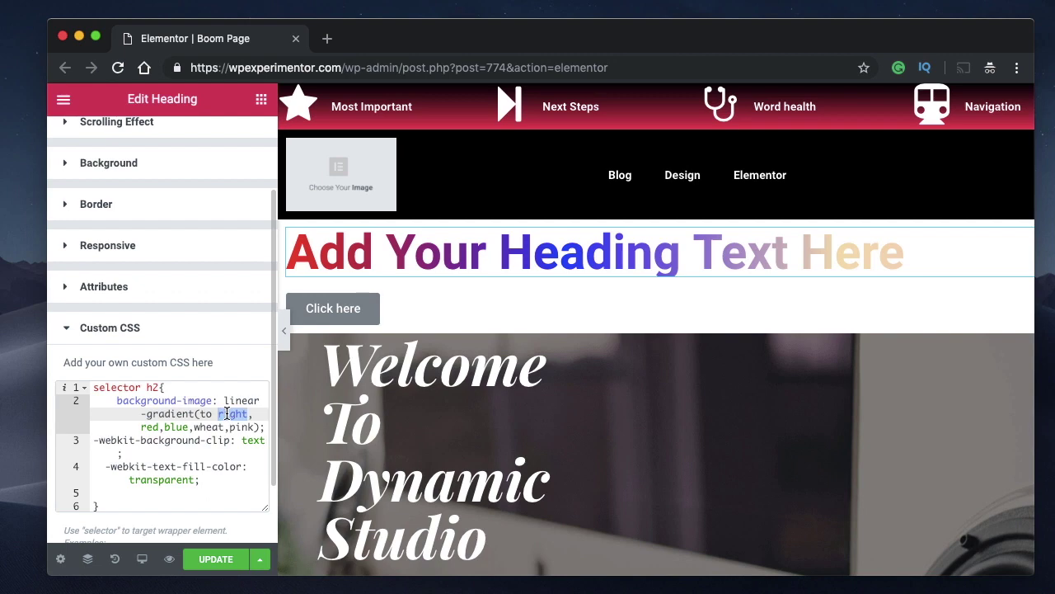
{"action": "left_click_drag", "start_coordinate": [201, 413], "coordinate": [248, 415]}
{"action": "type", "text": "135deg"}
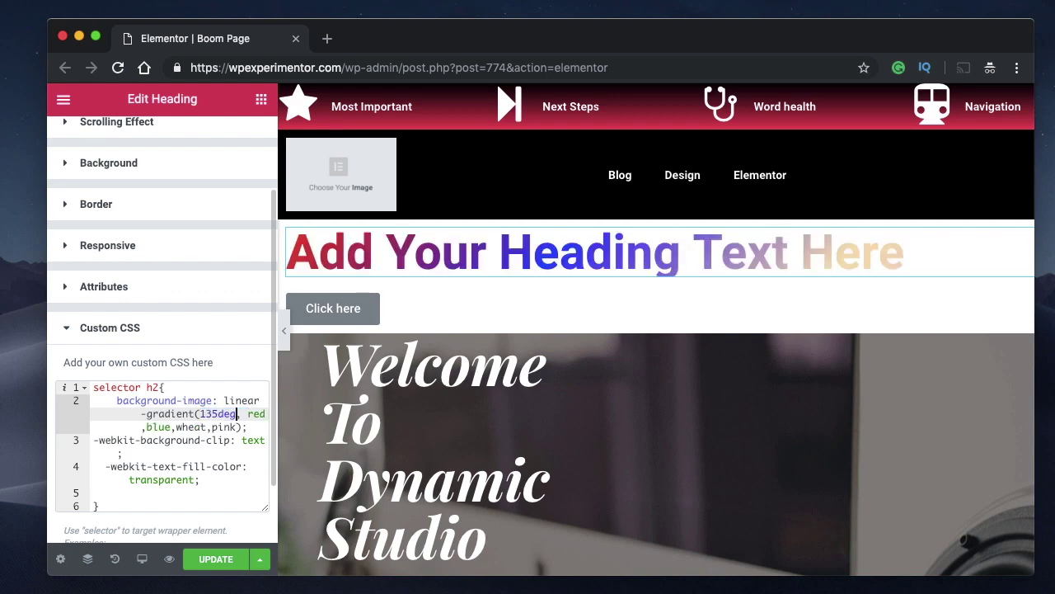
- Try -135deg as the angle of the heading's linear gradient and take the minus sign back out
{"action": "left_click_drag", "start_coordinate": [224, 414], "coordinate": [200, 417]}
{"action": "key", "text": "Left"}
{"action": "type", "text": "-"}
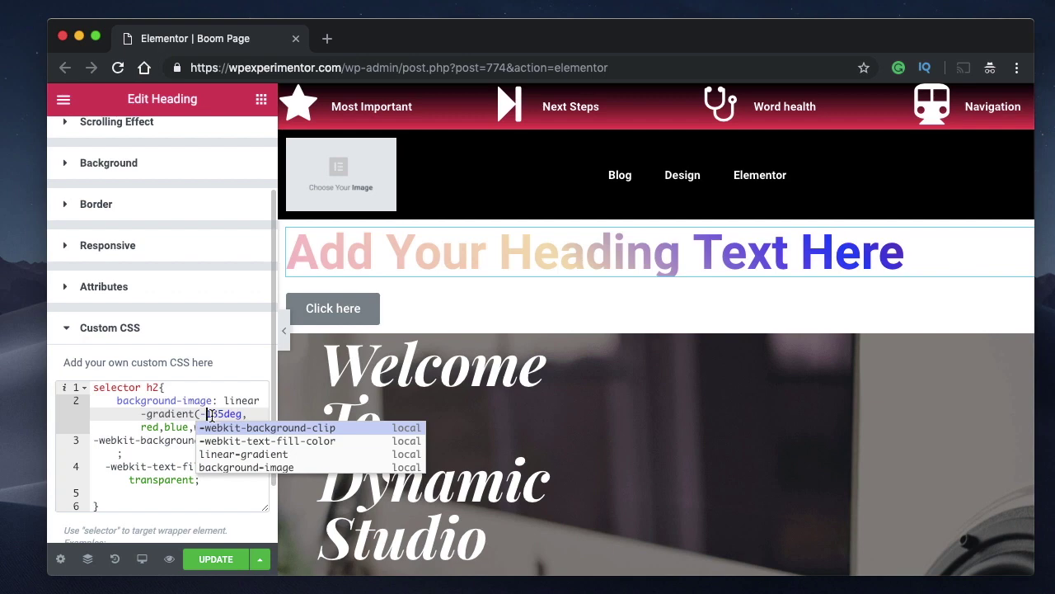
{"action": "key", "text": "BackSpace"}
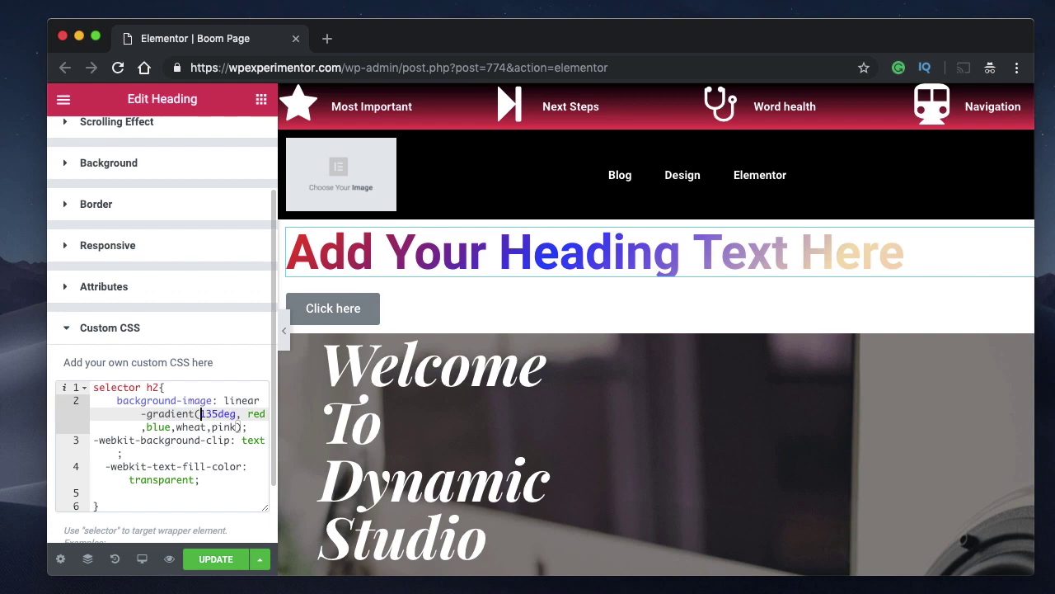
{"action": "triple_click", "coordinate": [161, 424]}
{"action": "double_click", "coordinate": [255, 416]}
{"action": "double_click", "coordinate": [219, 416]}
{"action": "triple_click", "coordinate": [143, 413]}
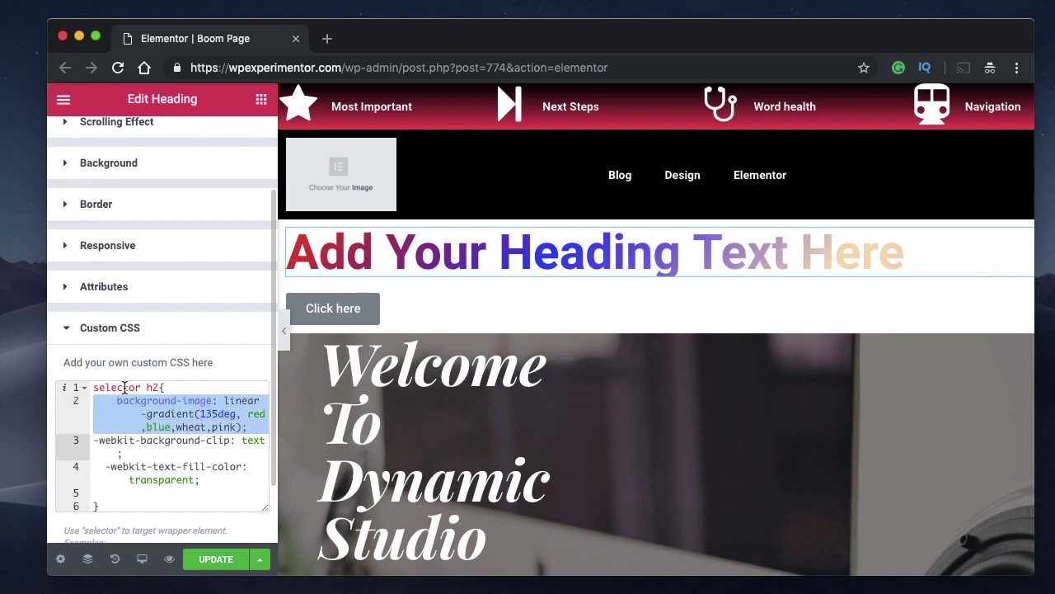
- Remove h2 from the selector of the heading's Custom CSS rule
{"action": "double_click", "coordinate": [126, 387]}
{"action": "double_click", "coordinate": [153, 386]}
{"action": "key", "text": "BackSpace"}
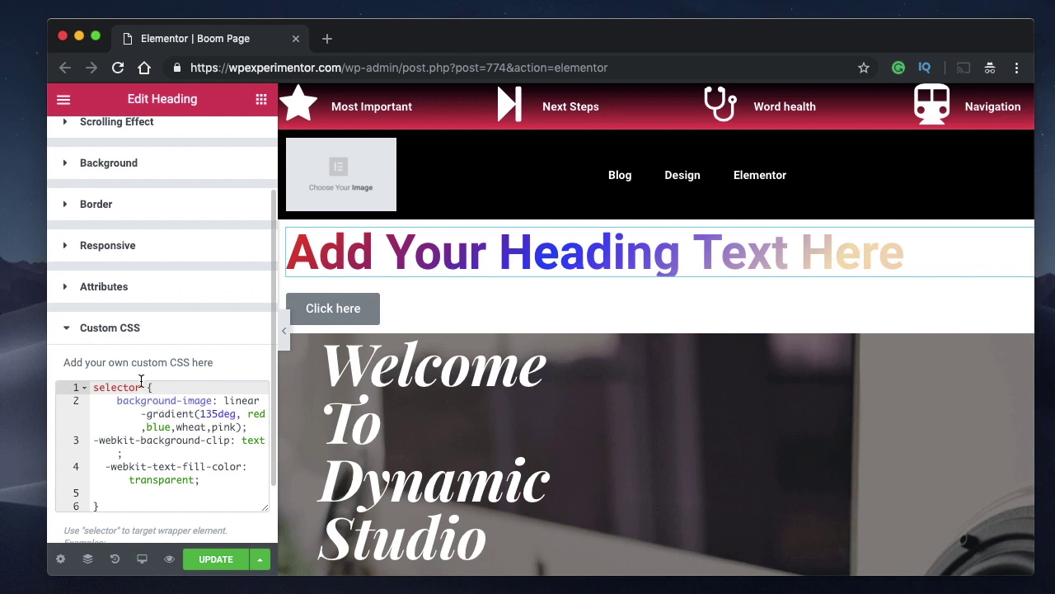
{"action": "triple_click", "coordinate": [135, 426]}
{"action": "double_click", "coordinate": [148, 441]}
{"action": "left_click_drag", "start_coordinate": [96, 441], "coordinate": [217, 480]}
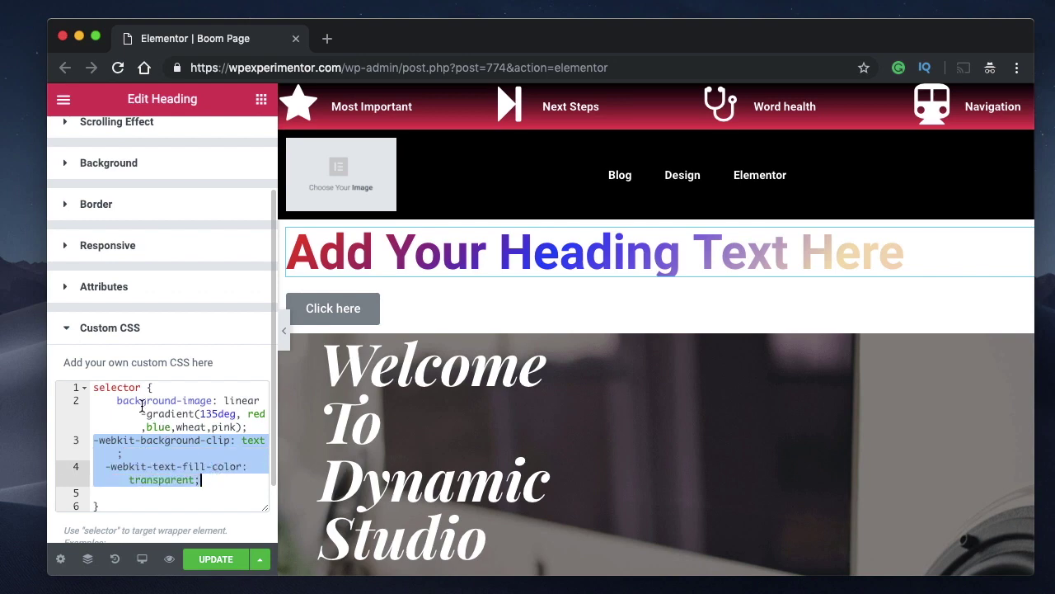
{"action": "left_click", "coordinate": [233, 415]}
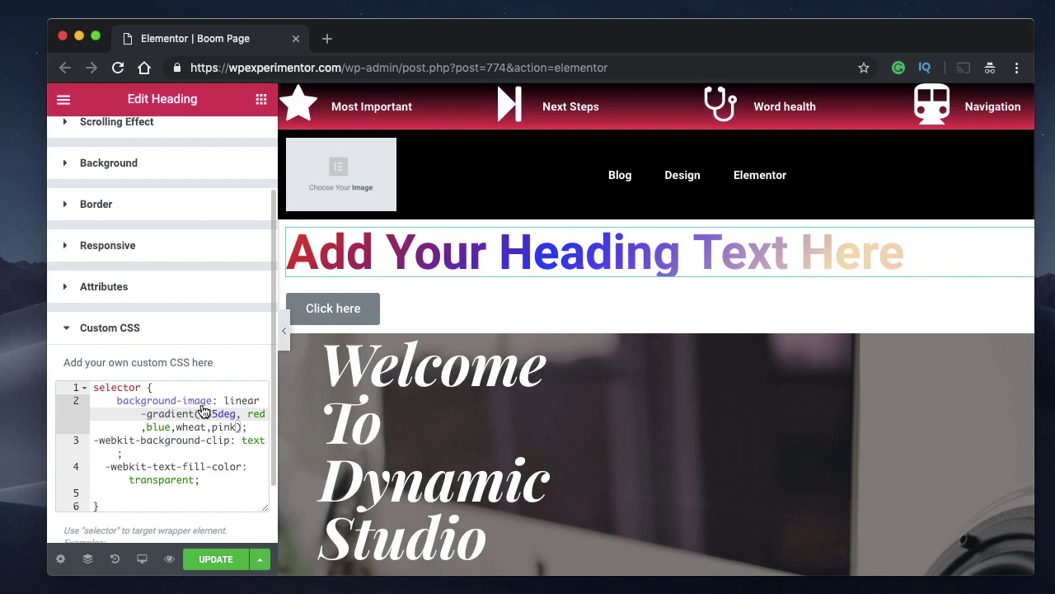
- Preview the page at full width and open the Custom CSS editor of the "Click here" button
{"action": "left_click", "coordinate": [284, 330]}
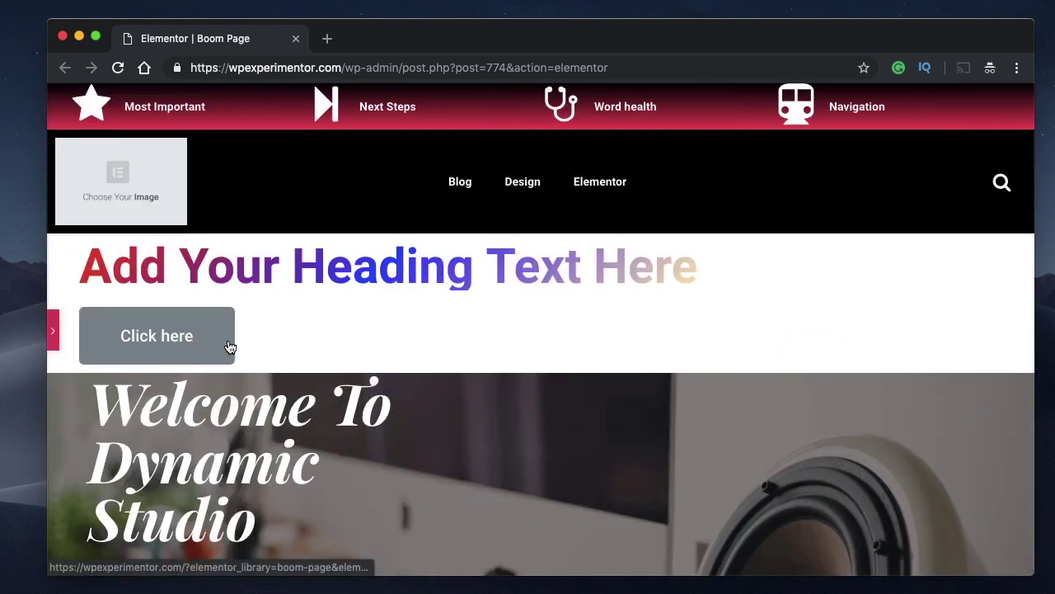
{"action": "left_click", "coordinate": [54, 334]}
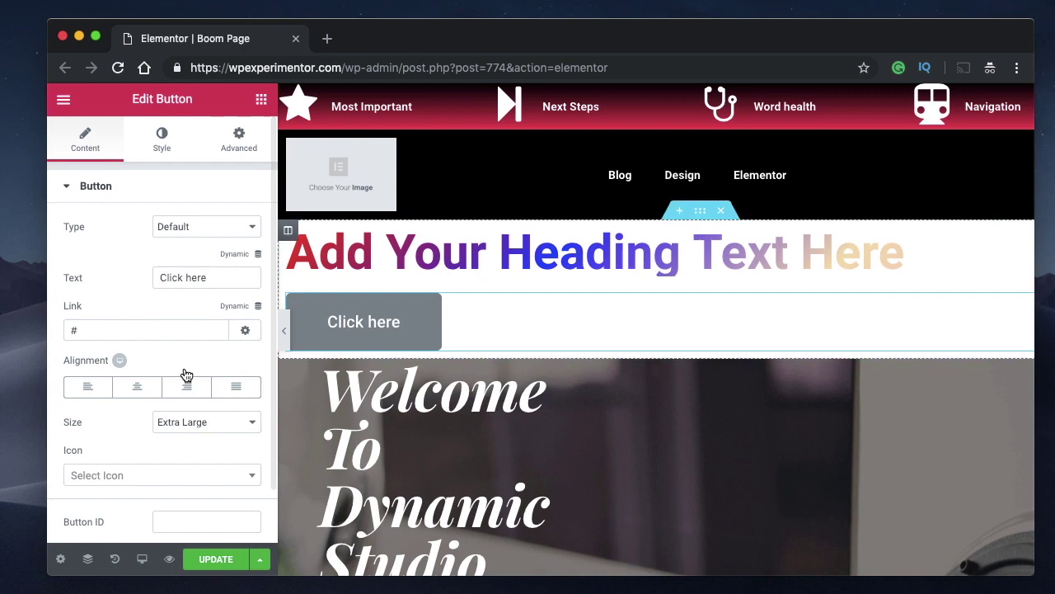
{"action": "left_click", "coordinate": [161, 145]}
{"action": "left_click", "coordinate": [248, 137]}
{"action": "scroll", "coordinate": [107, 445], "scroll_direction": "down", "scroll_amount": 5}
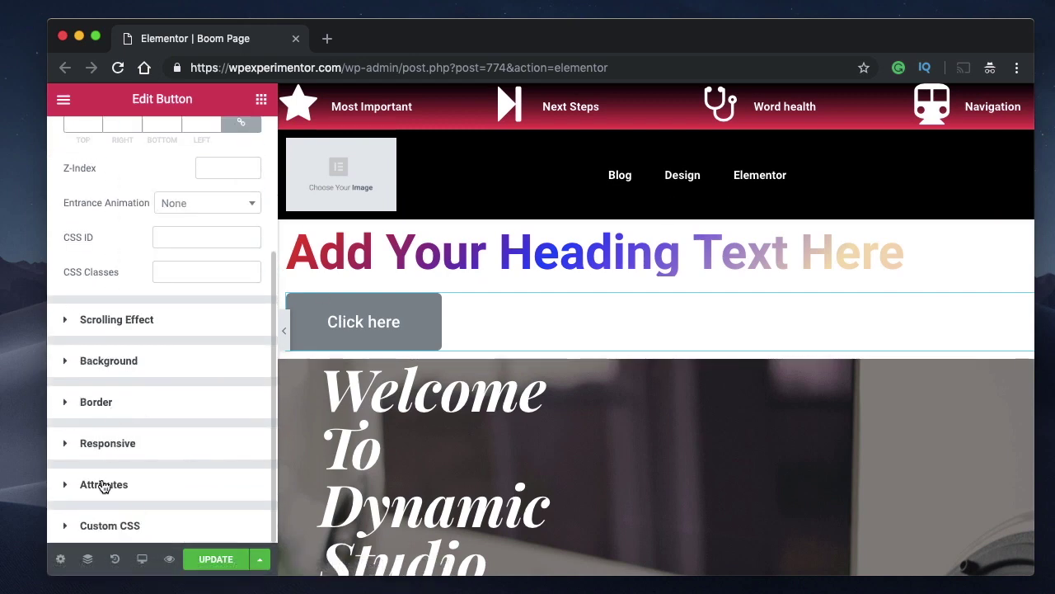
{"action": "left_click", "coordinate": [146, 525]}
{"action": "scroll", "coordinate": [141, 443], "scroll_direction": "down", "scroll_amount": 3}
{"action": "left_click", "coordinate": [133, 308]}
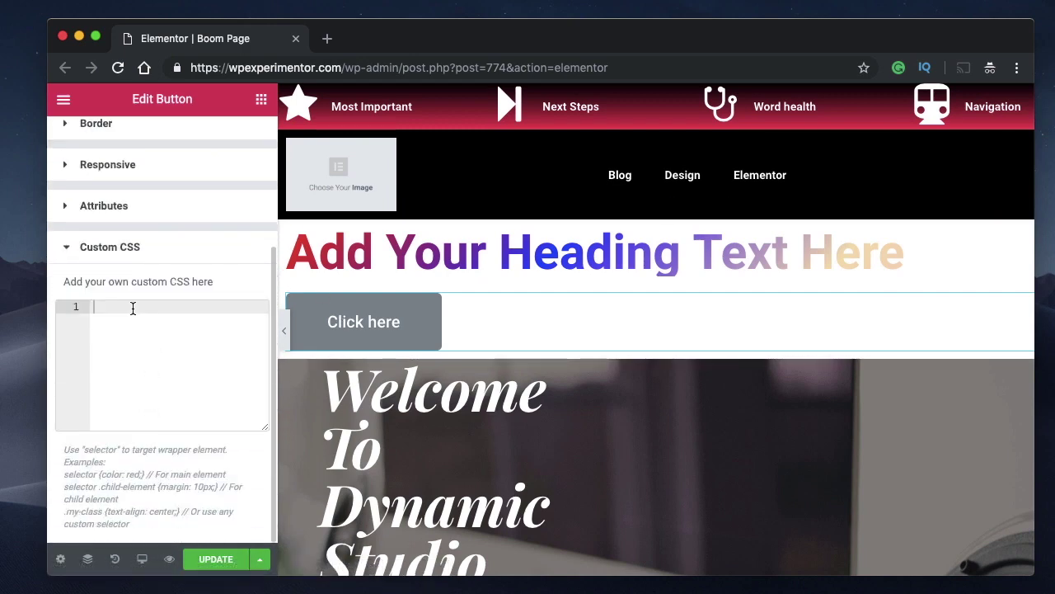
- Write a "selector" rule in the button's Custom CSS with background-image: linear-gradient(red,blue);
{"action": "type", "text": "selector"}
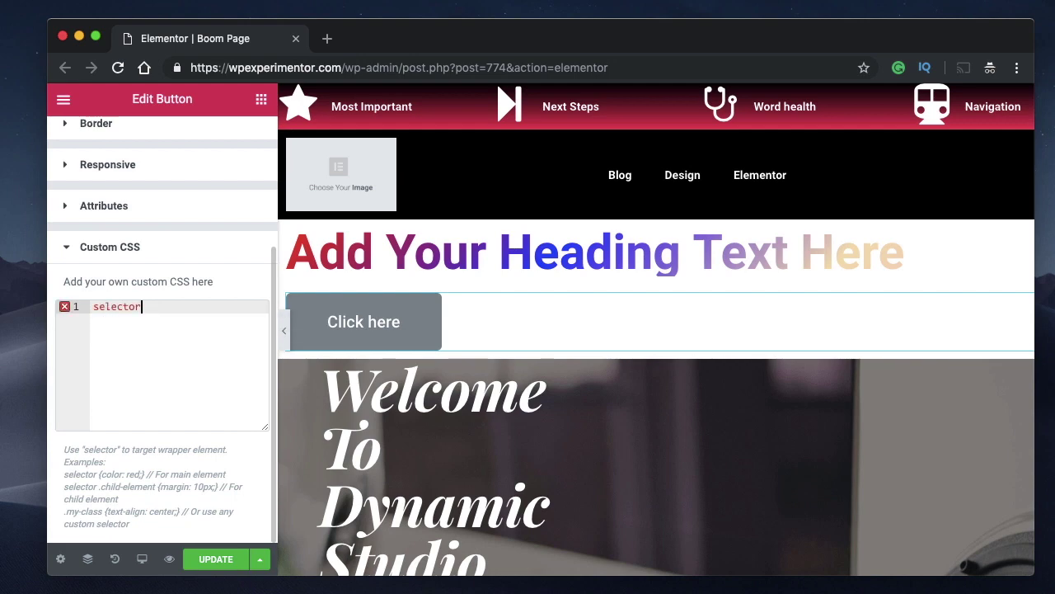
{"action": "type", "text": "{"}
{"action": "key", "text": "Return"}
{"action": "type", "text": "back"}
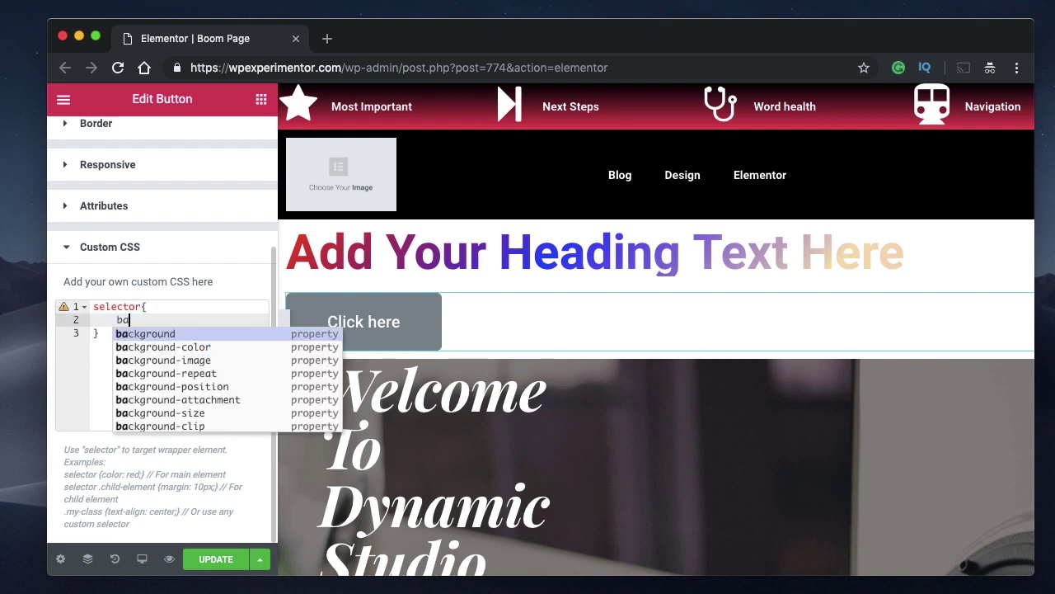
{"action": "key", "text": "Down"}
{"action": "key", "text": "Down"}
{"action": "key", "text": "Return"}
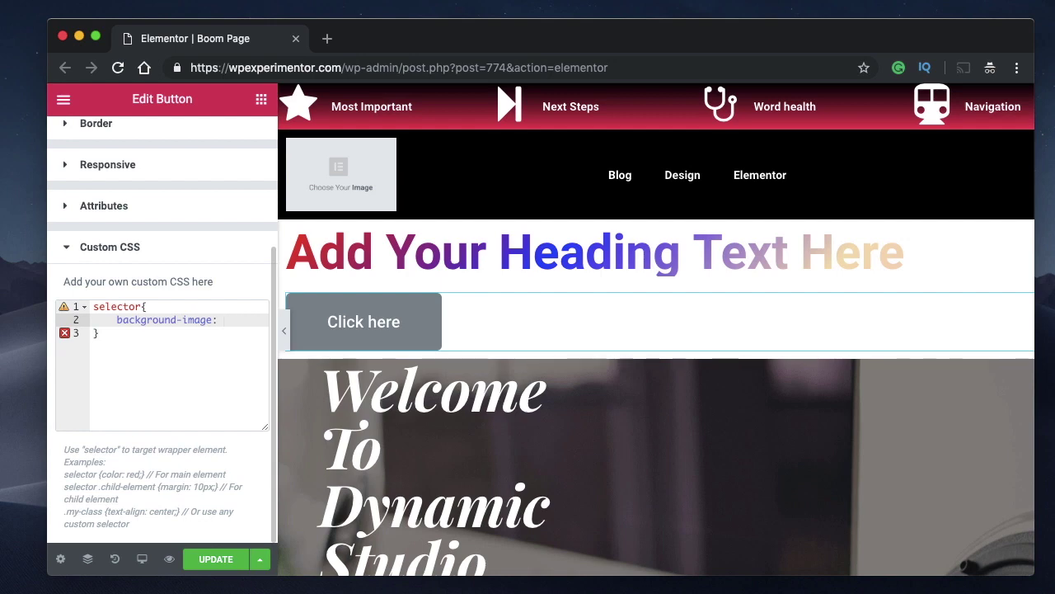
{"action": "type", "text": "linear-gradient"}
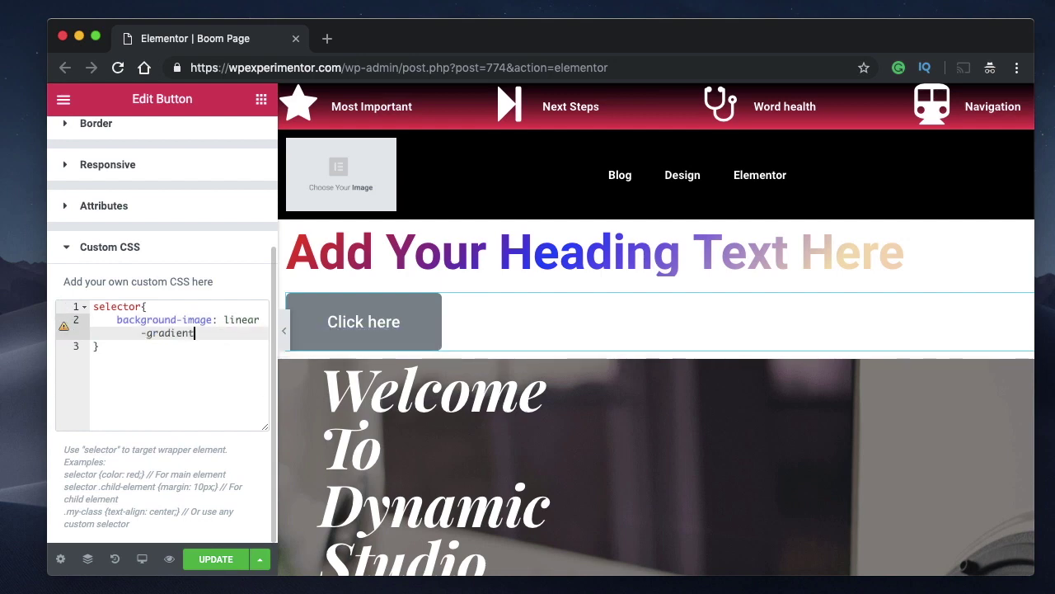
{"action": "type", "text": "(red,blue)"}
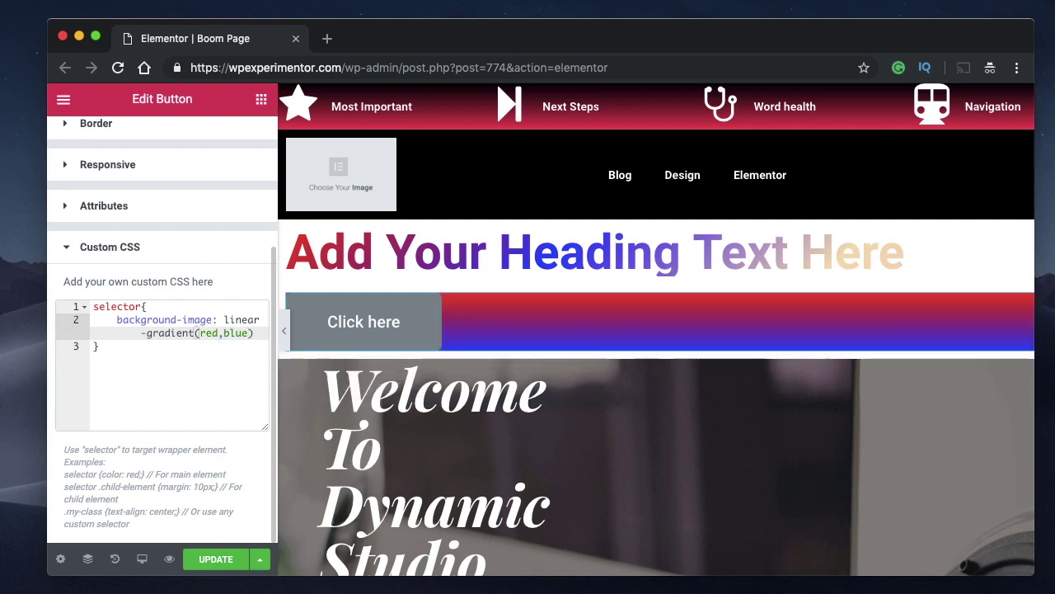
{"action": "type", "text": ";"}
- Inspect the "Click here" button's HTML element in the browser's developer tools
{"action": "left_click", "coordinate": [142, 307]}
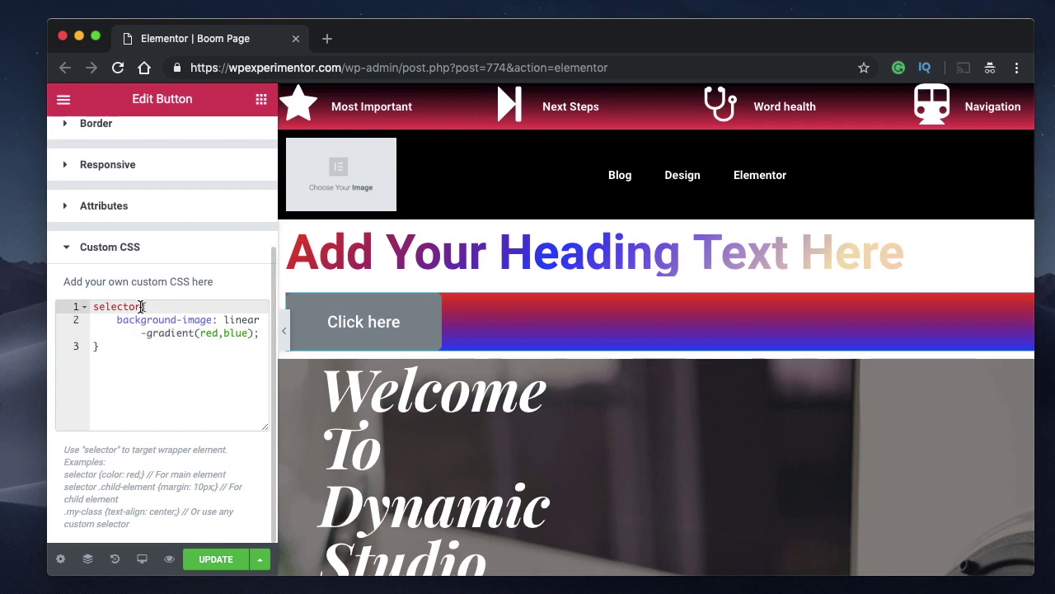
{"action": "left_click", "coordinate": [285, 332]}
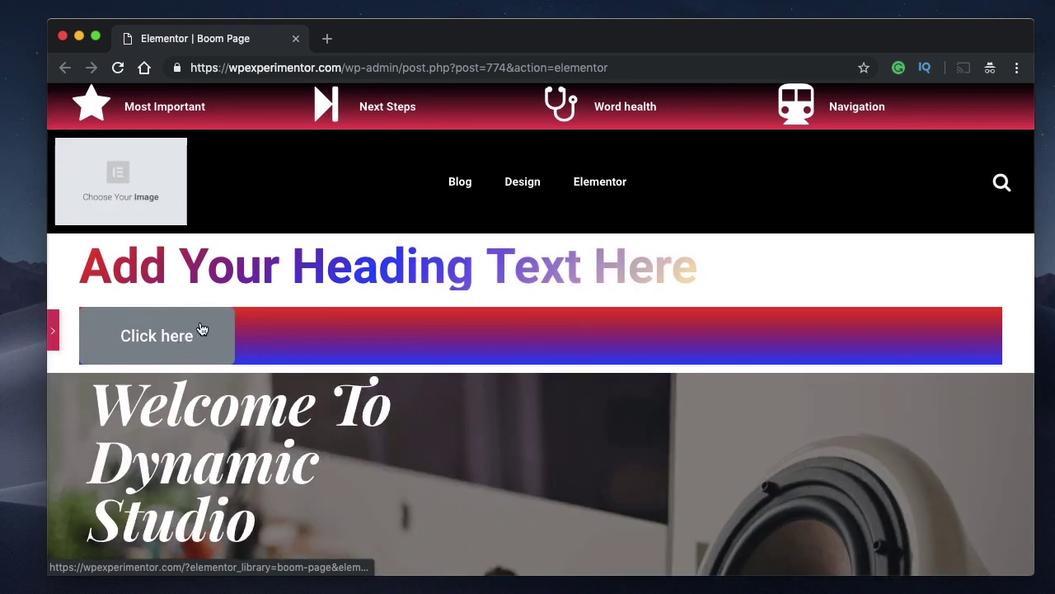
{"action": "right_click", "coordinate": [202, 330]}
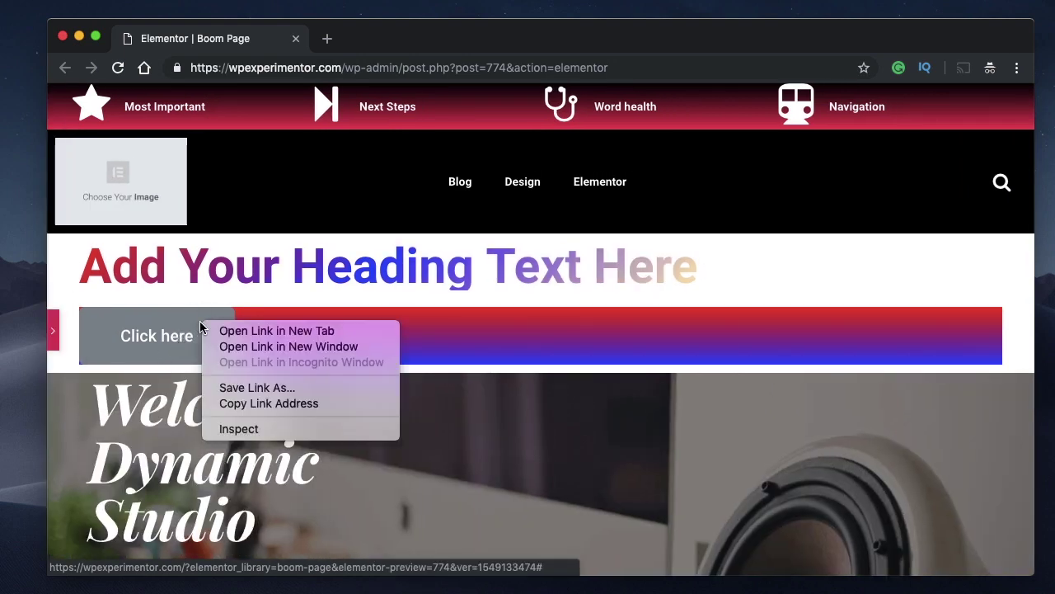
{"action": "left_click", "coordinate": [263, 431]}
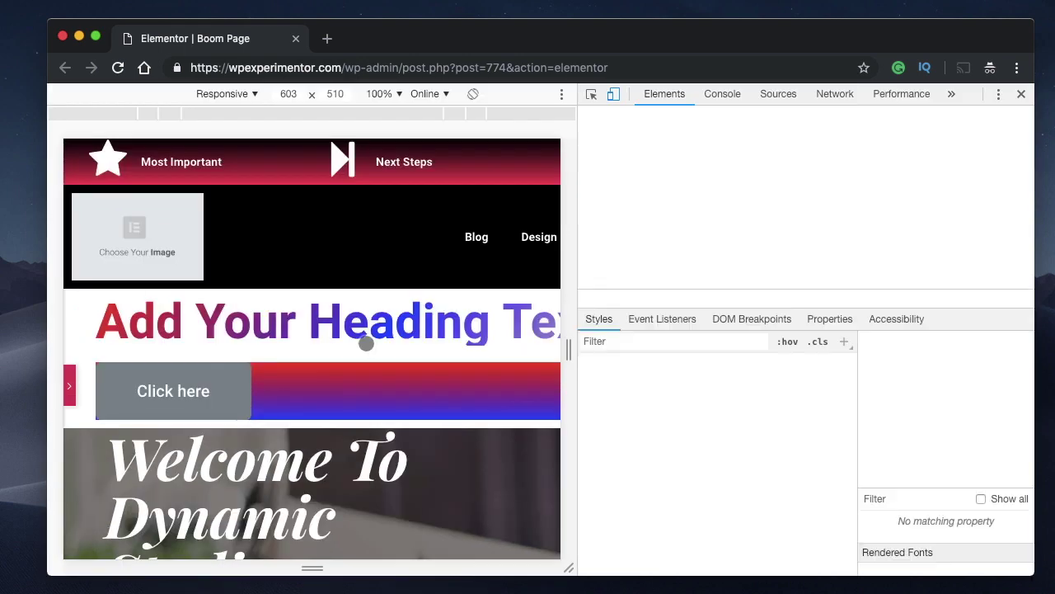
{"action": "left_click", "coordinate": [509, 315]}
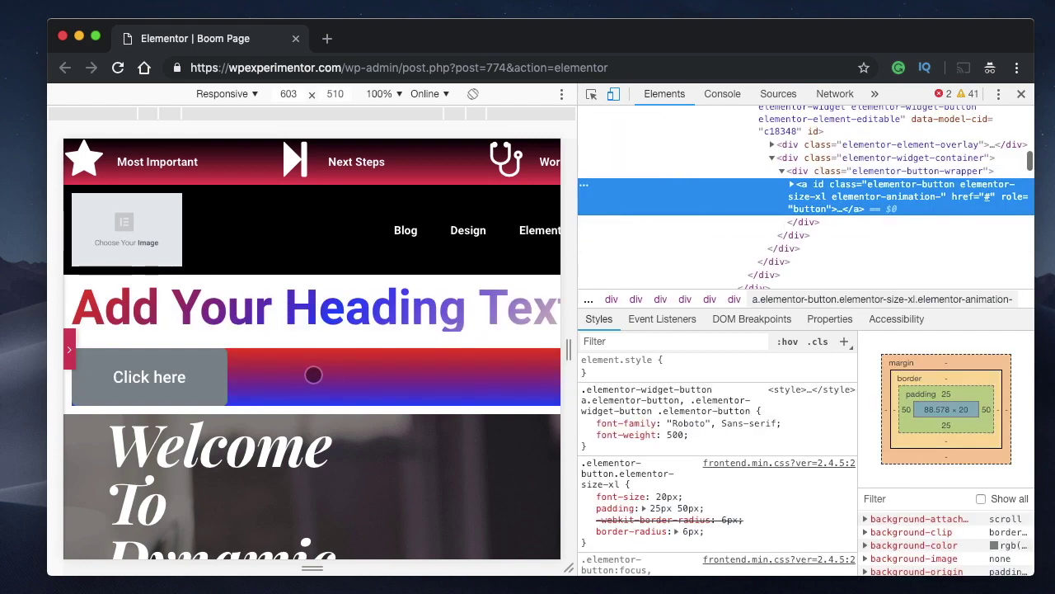
- Copy the class names of the button's link element from the HTML and close the developer tools
{"action": "double_click", "coordinate": [901, 190]}
{"action": "key", "text": "super+c"}
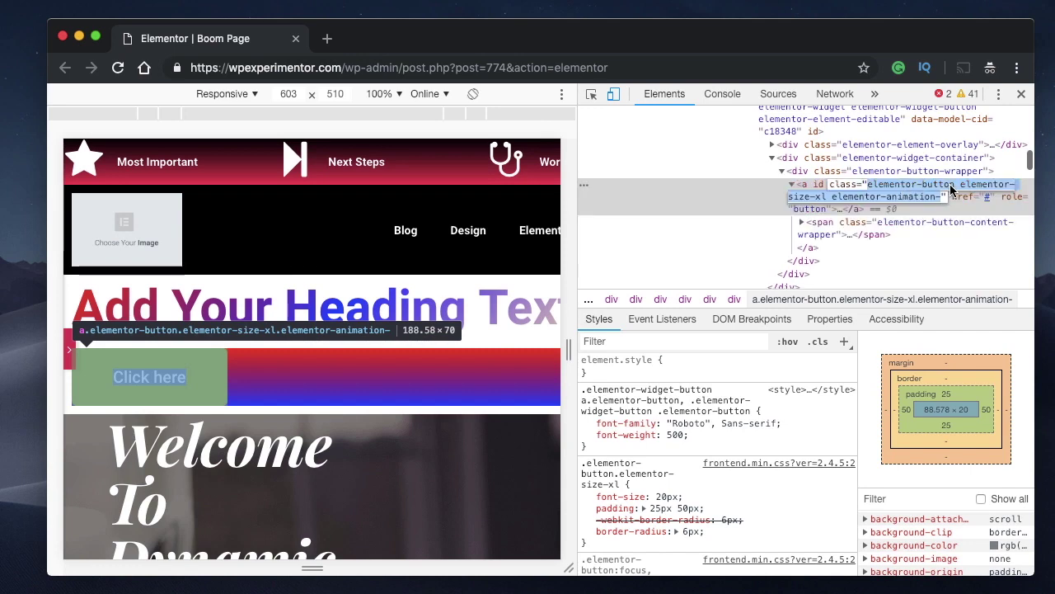
{"action": "key", "text": "Escape"}
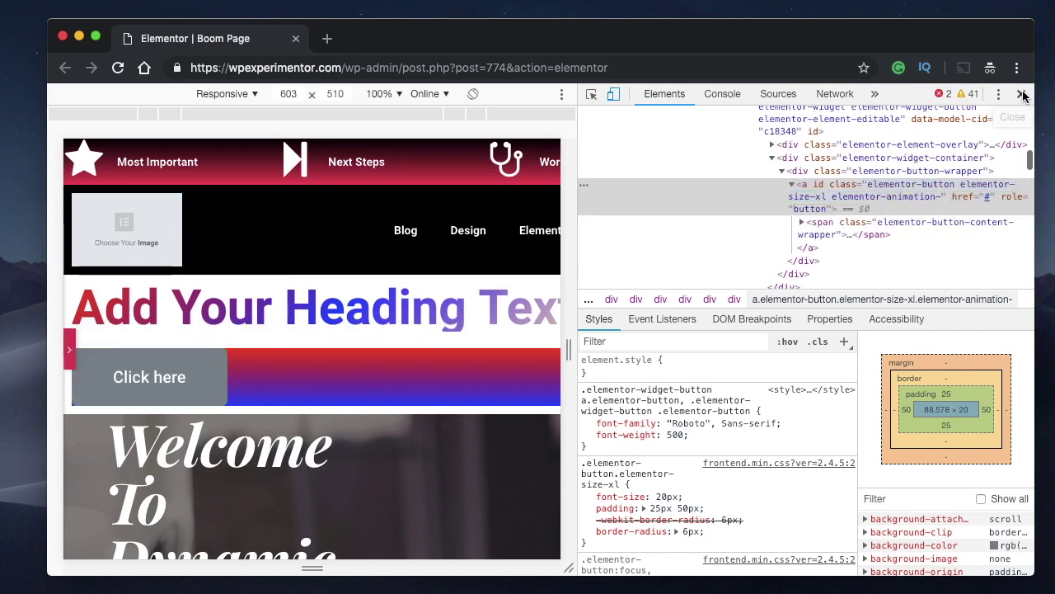
{"action": "left_click", "coordinate": [1022, 96]}
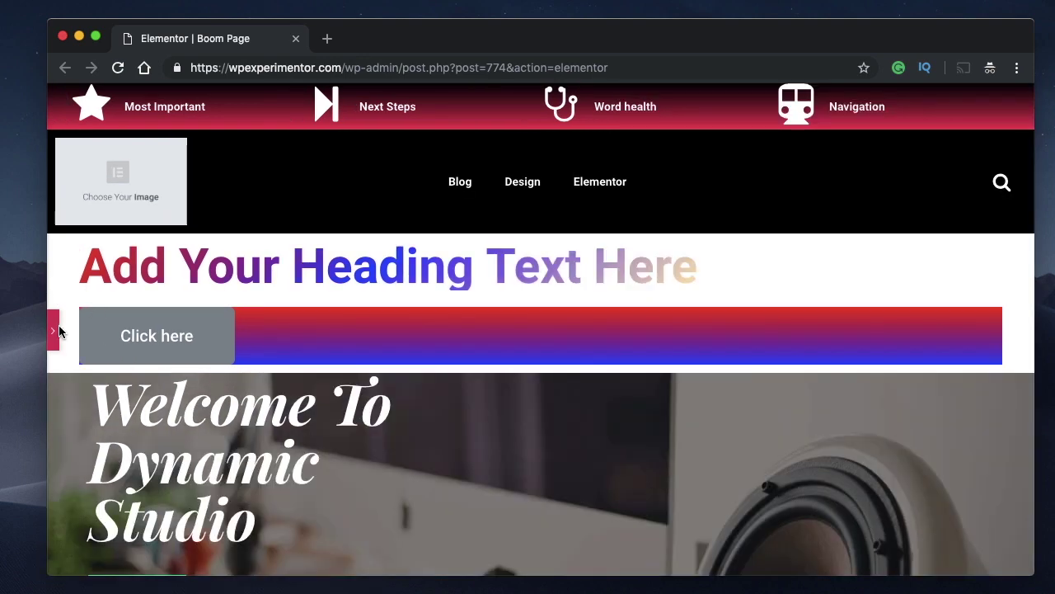
- Paste the copied class names on a new line below the button's gradient rule and prefix them with a dot
{"action": "left_click", "coordinate": [57, 330]}
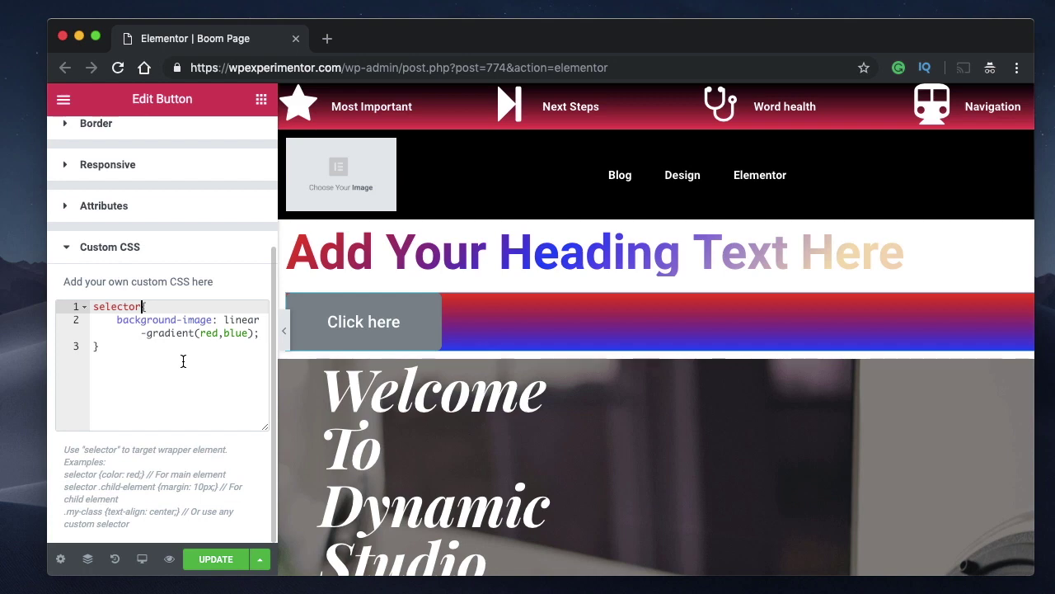
{"action": "left_click", "coordinate": [129, 385]}
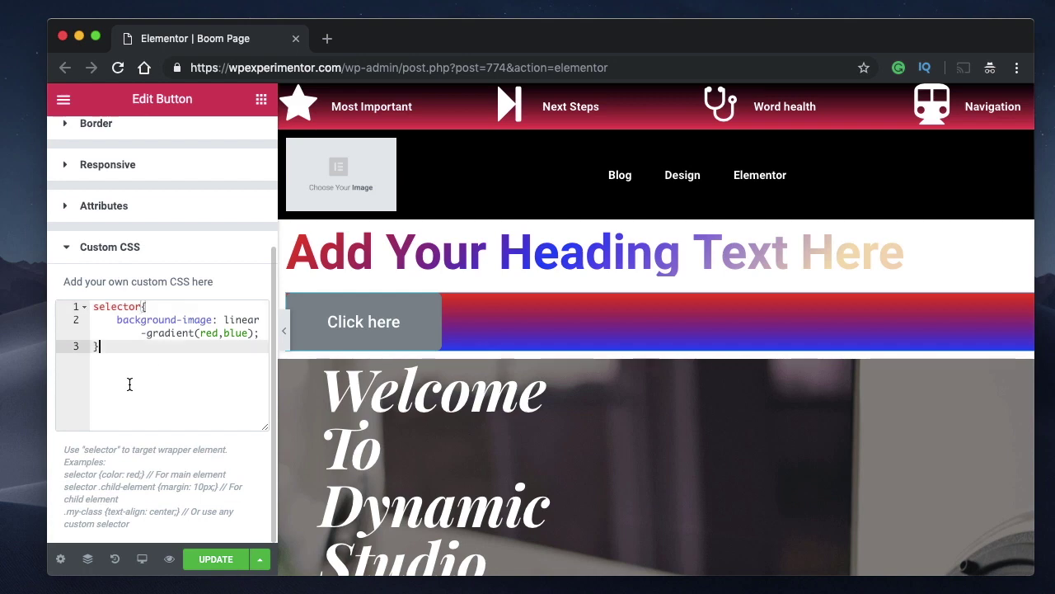
{"action": "key", "text": "Return"}
{"action": "key", "text": "Return"}
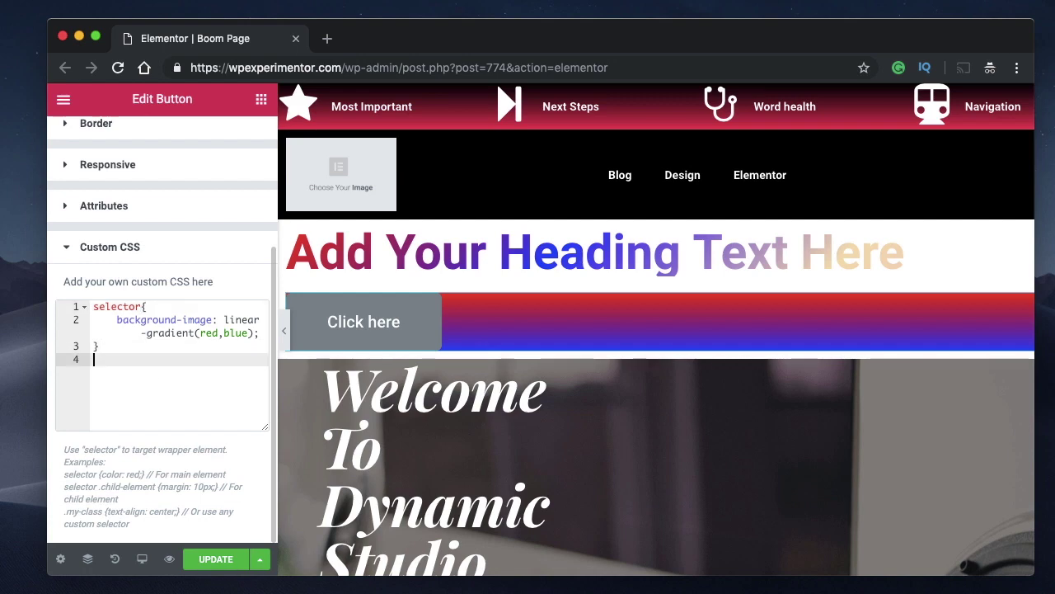
{"action": "key", "text": "super+v"}
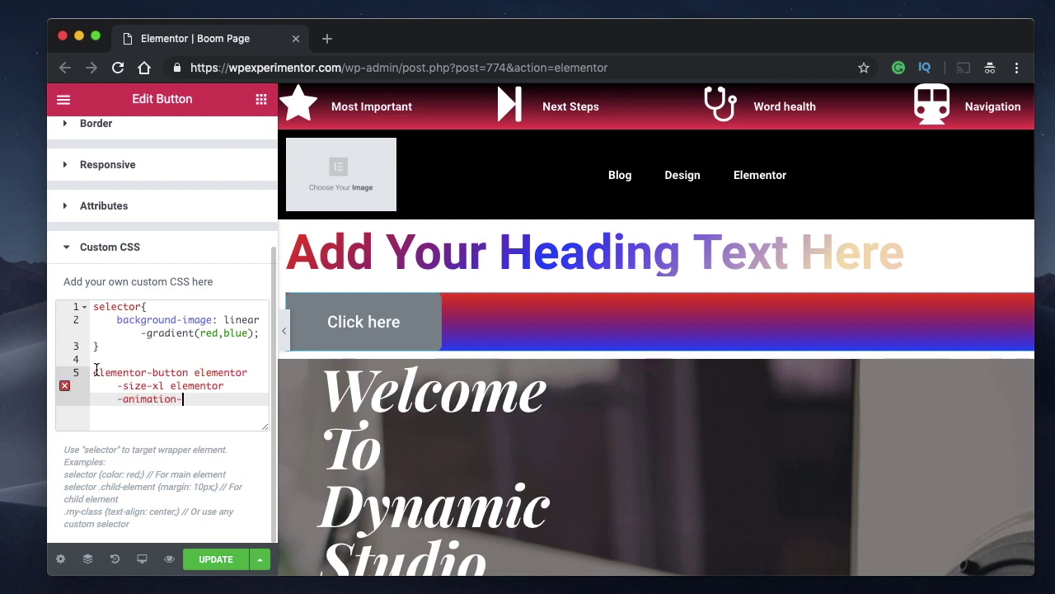
{"action": "left_click", "coordinate": [92, 373]}
{"action": "type", "text": "."}
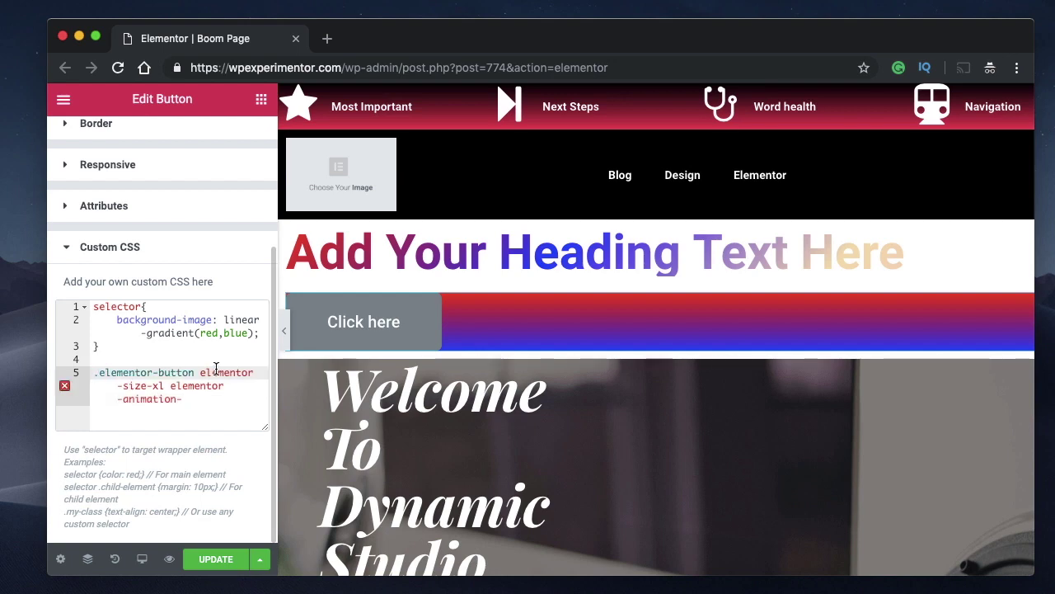
- Reduce the pasted classes to .elementor-button and move it behind "selector" in the gradient rule
{"action": "left_click_drag", "start_coordinate": [199, 372], "coordinate": [94, 373]}
{"action": "key", "text": "BackSpace"}
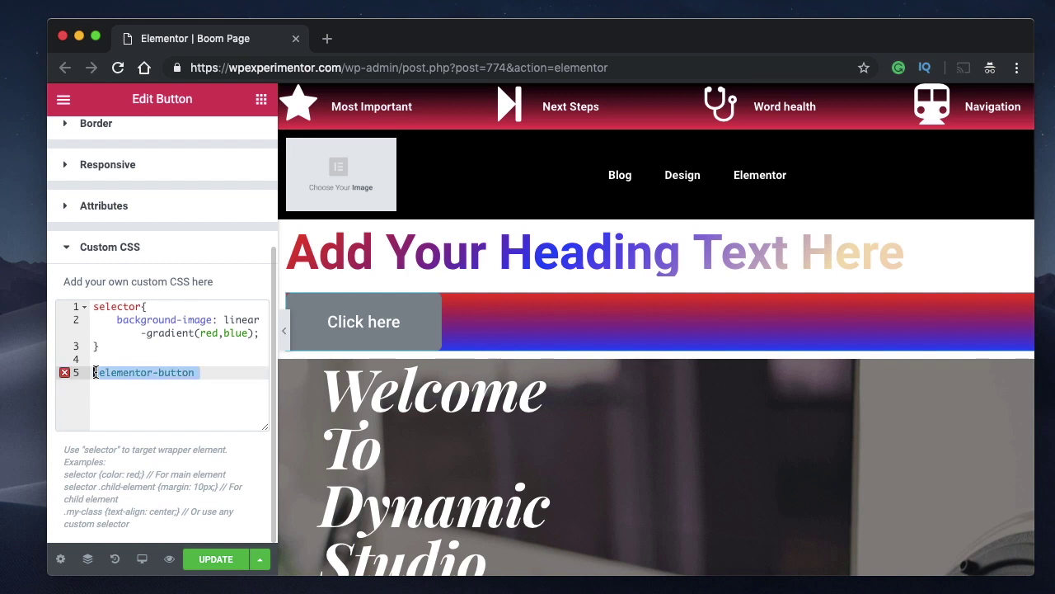
{"action": "key", "text": "BackSpace"}
{"action": "key", "text": "BackSpace"}
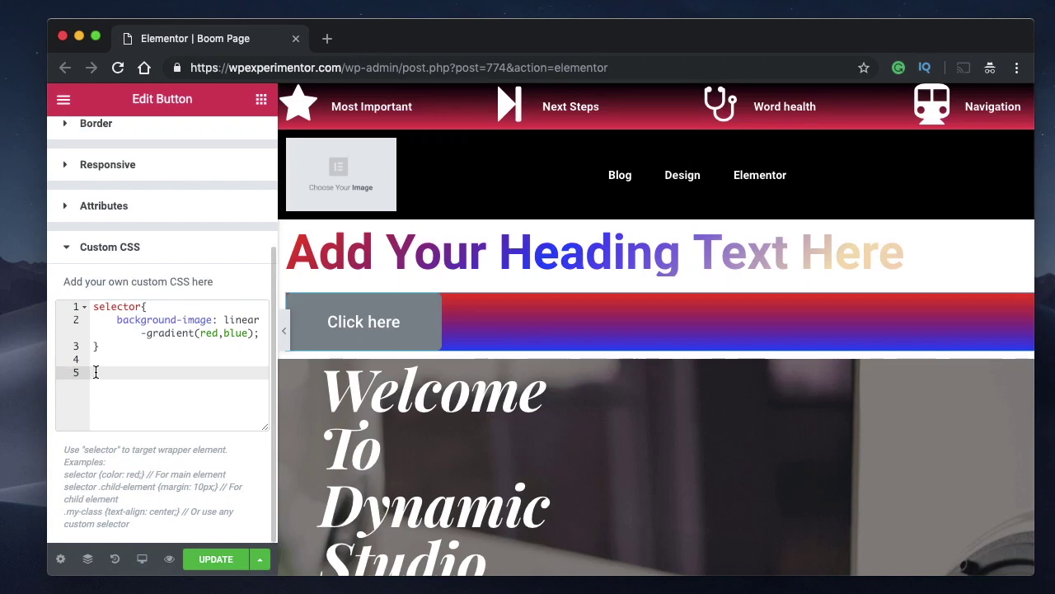
{"action": "left_click", "coordinate": [143, 307]}
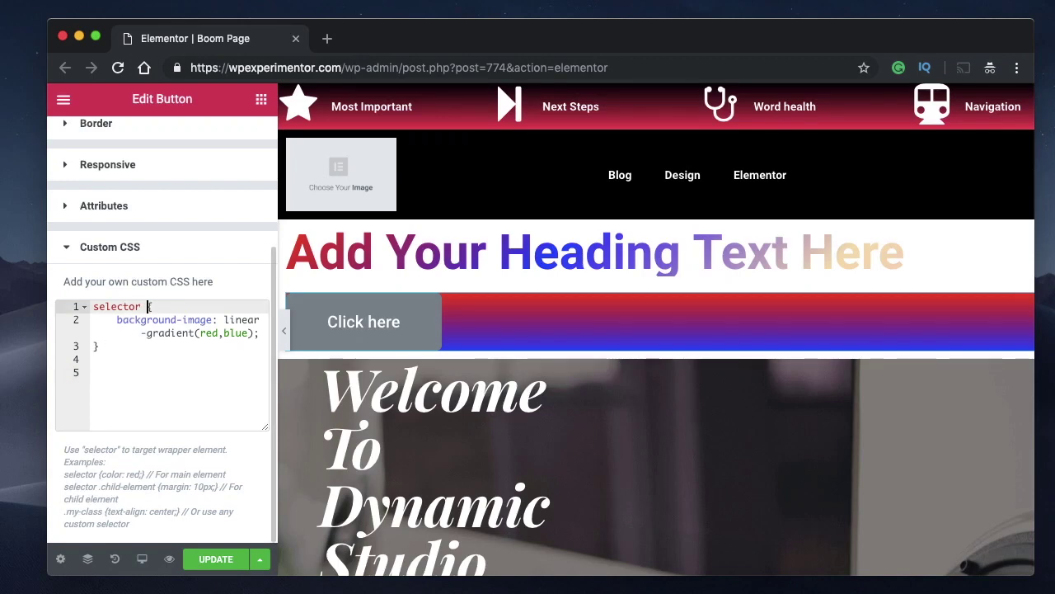
{"action": "type", "text": ".elementor-button"}
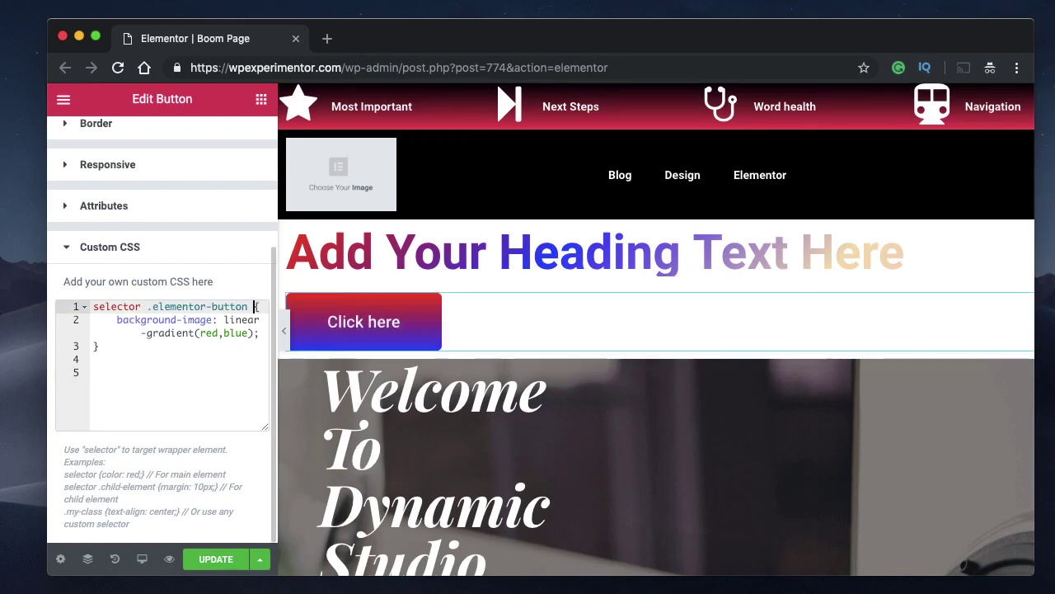
{"action": "double_click", "coordinate": [121, 306]}
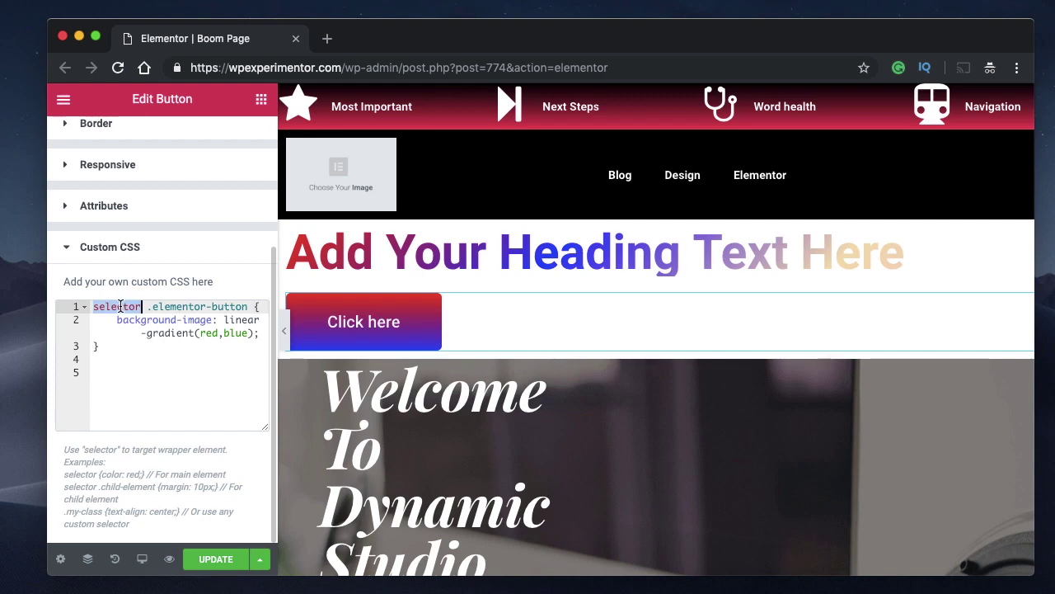
{"action": "left_click", "coordinate": [147, 306]}
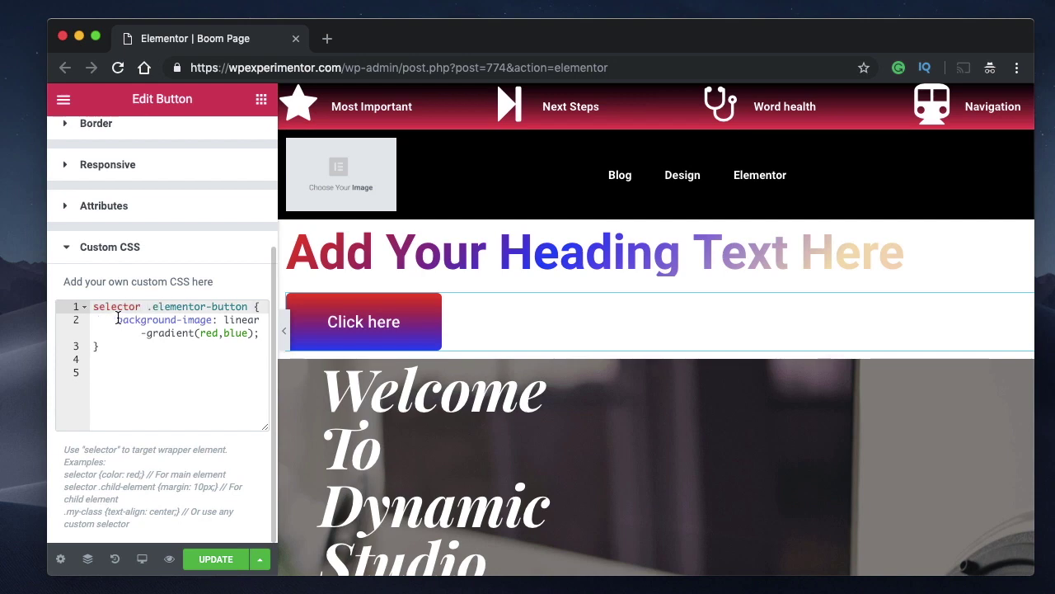
{"action": "left_click", "coordinate": [118, 322]}
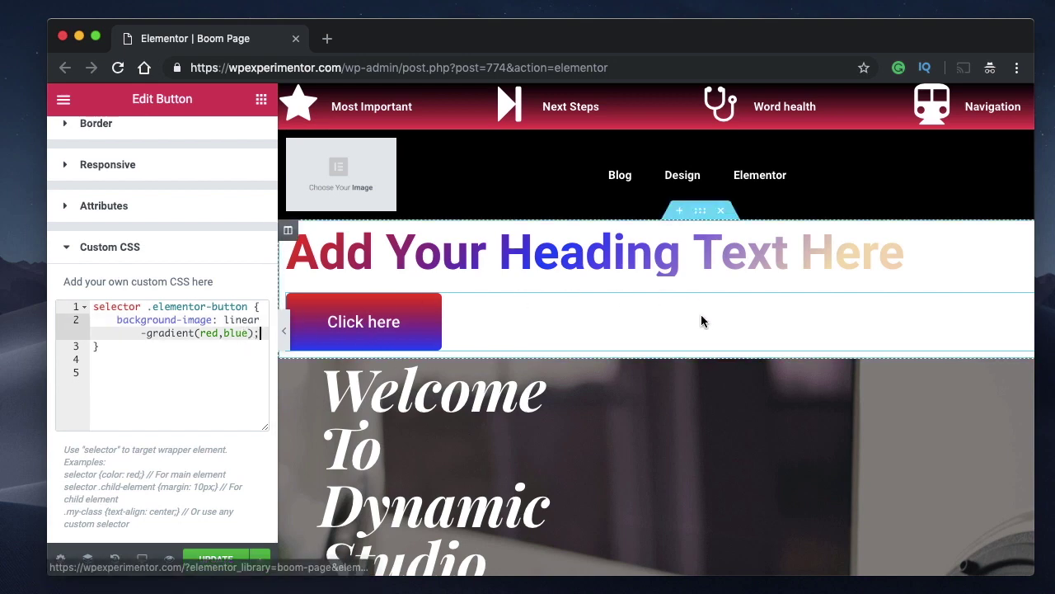
- Add black and pink after blue in the button's linear-gradient color list
{"action": "left_click", "coordinate": [247, 333]}
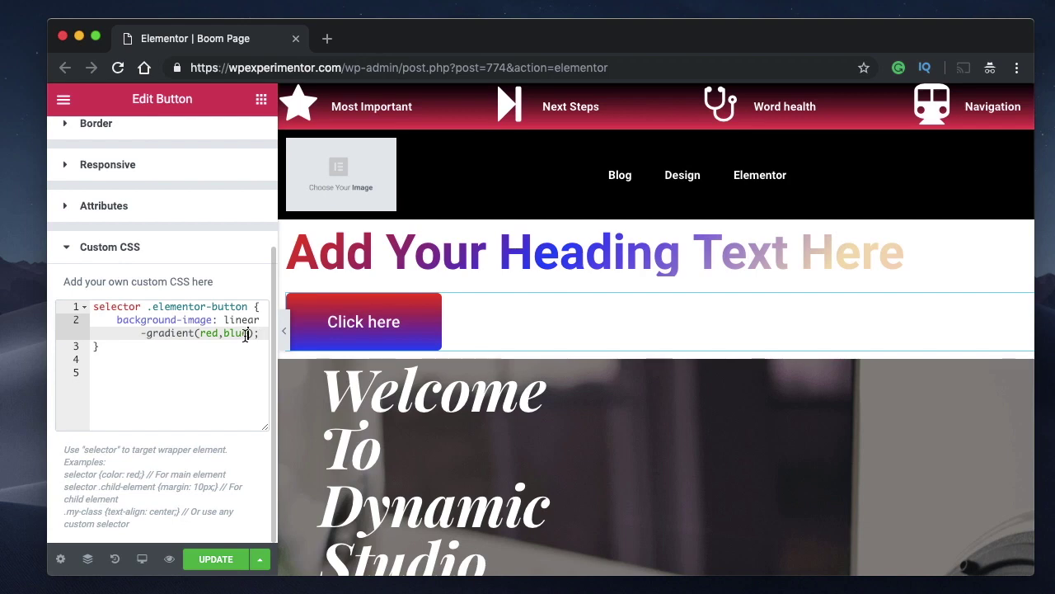
{"action": "type", "text": ",black"}
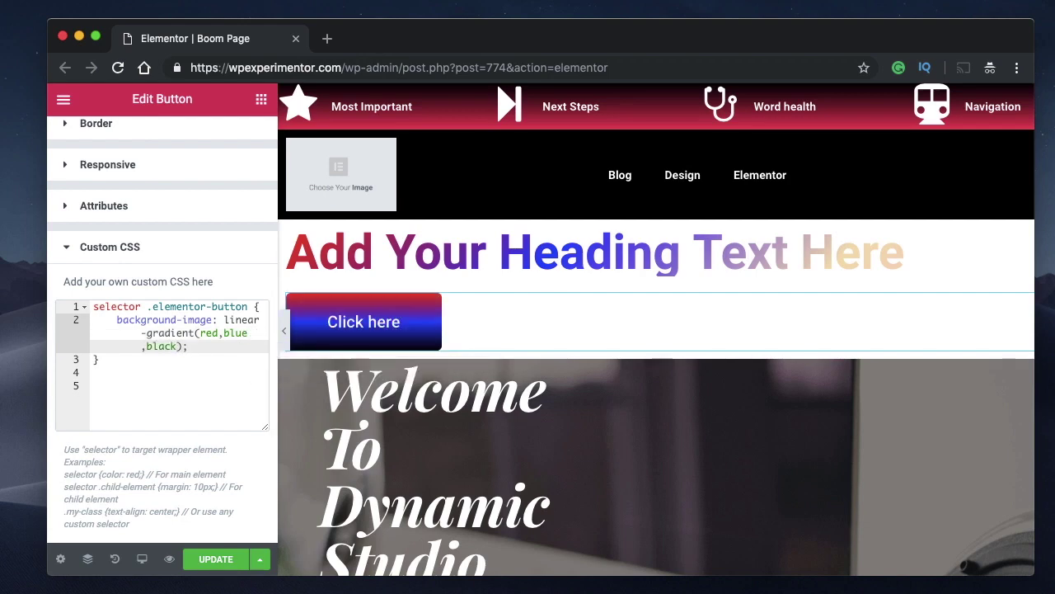
{"action": "type", "text": ","}
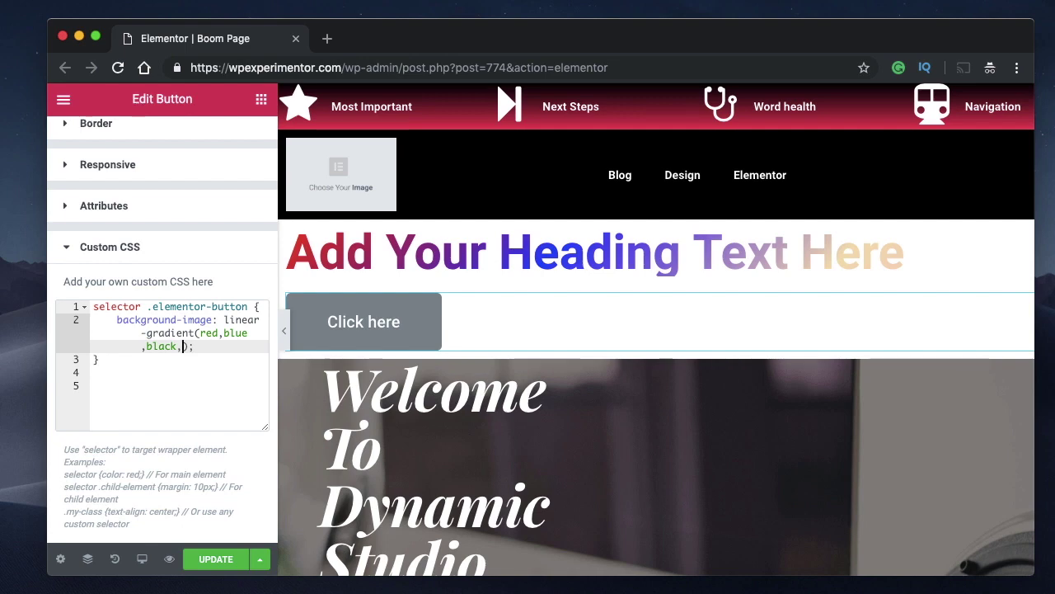
{"action": "type", "text": "pink"}
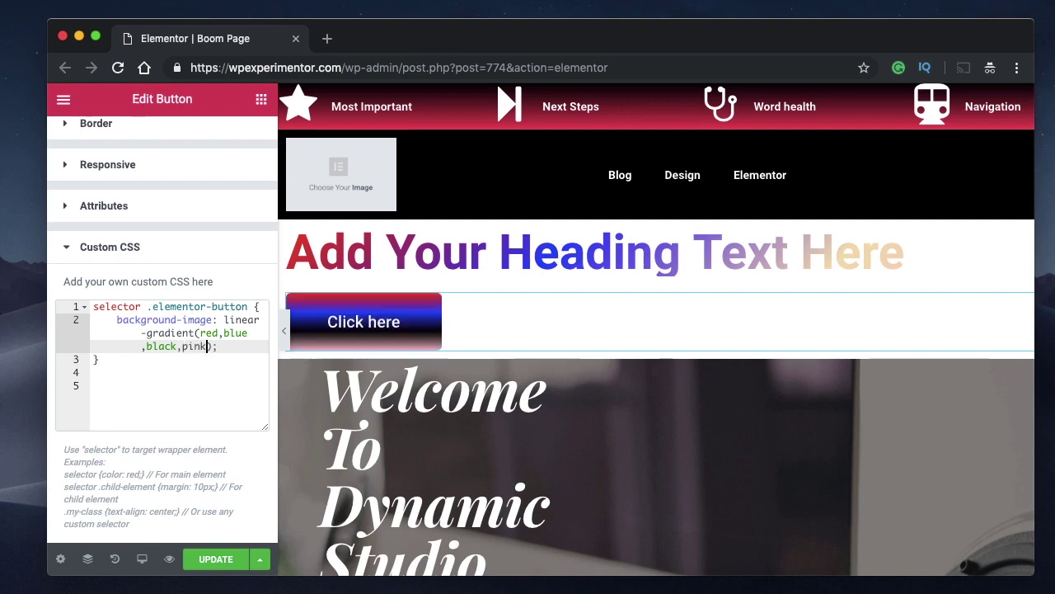
- Insert the direction "to right," before red in the button's linear-gradient
{"action": "left_click", "coordinate": [199, 333]}
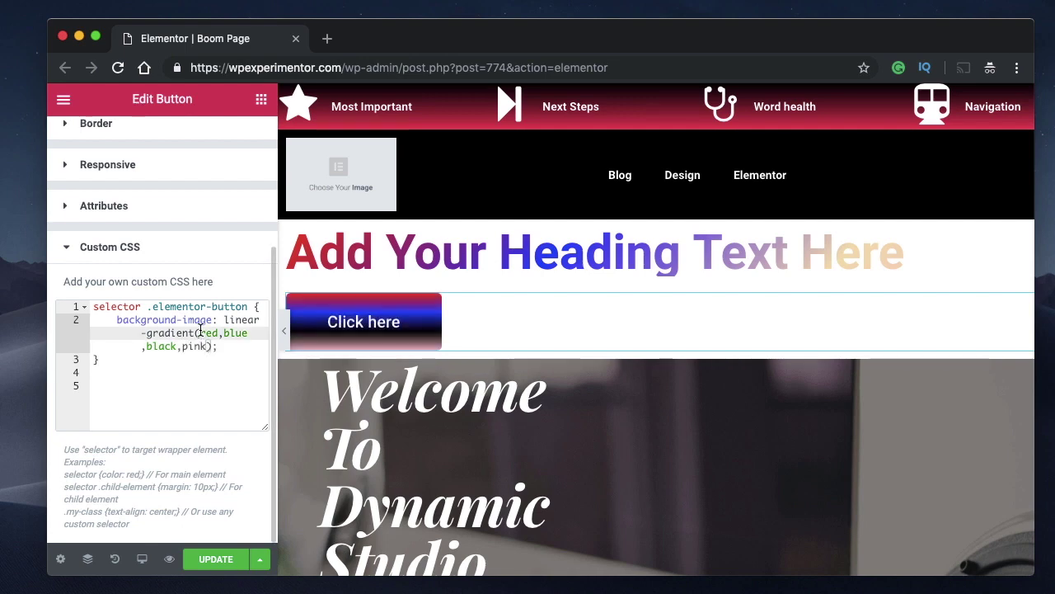
{"action": "type", "text": "to right"}
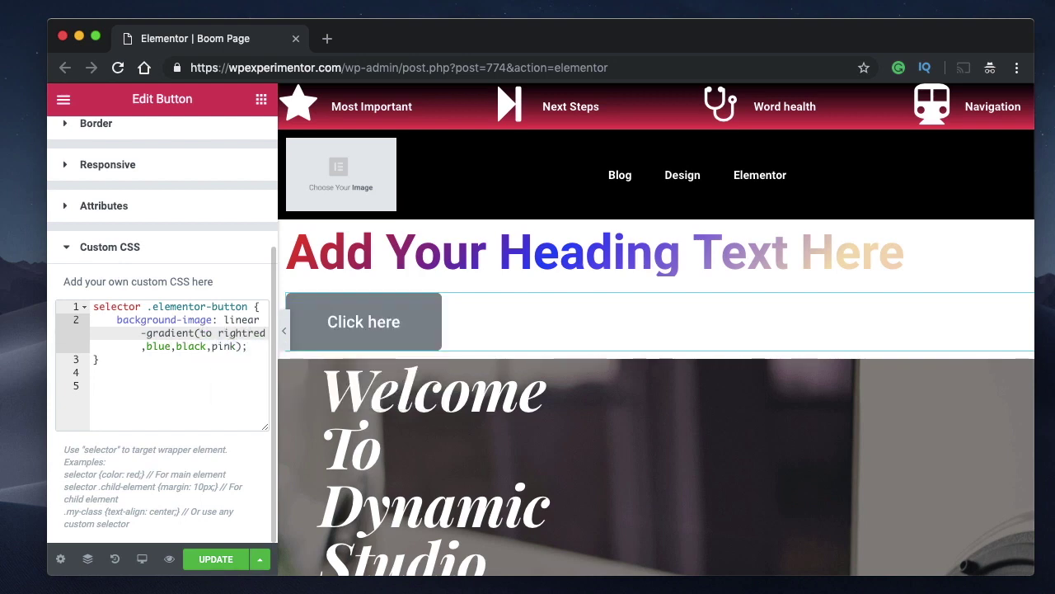
{"action": "type", "text": ","}
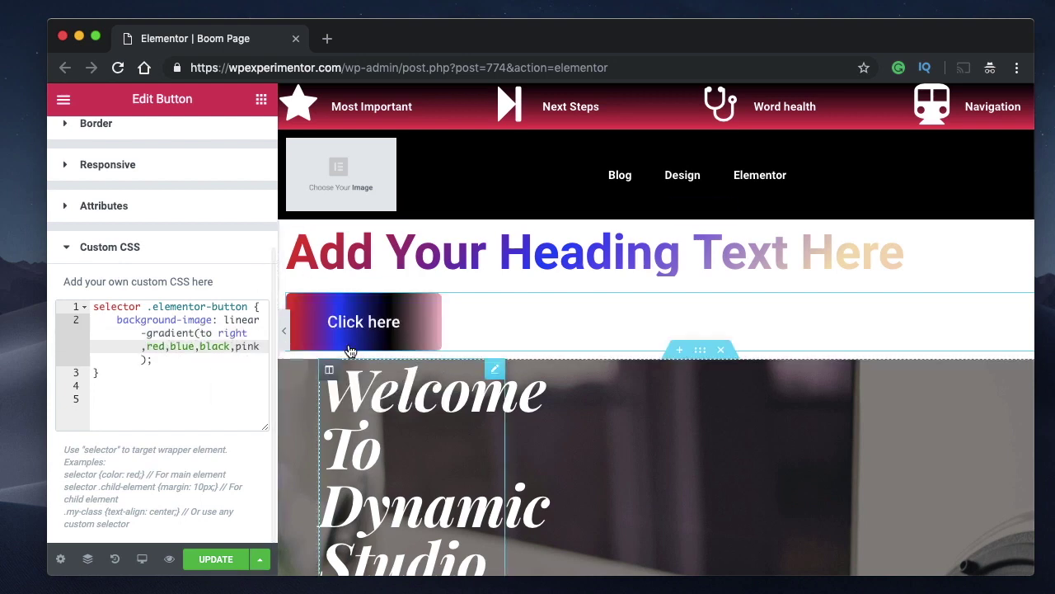
- Try white as the third color of the button's gradient
{"action": "double_click", "coordinate": [217, 344]}
{"action": "key", "text": "BackSpace"}
{"action": "type", "text": "white"}
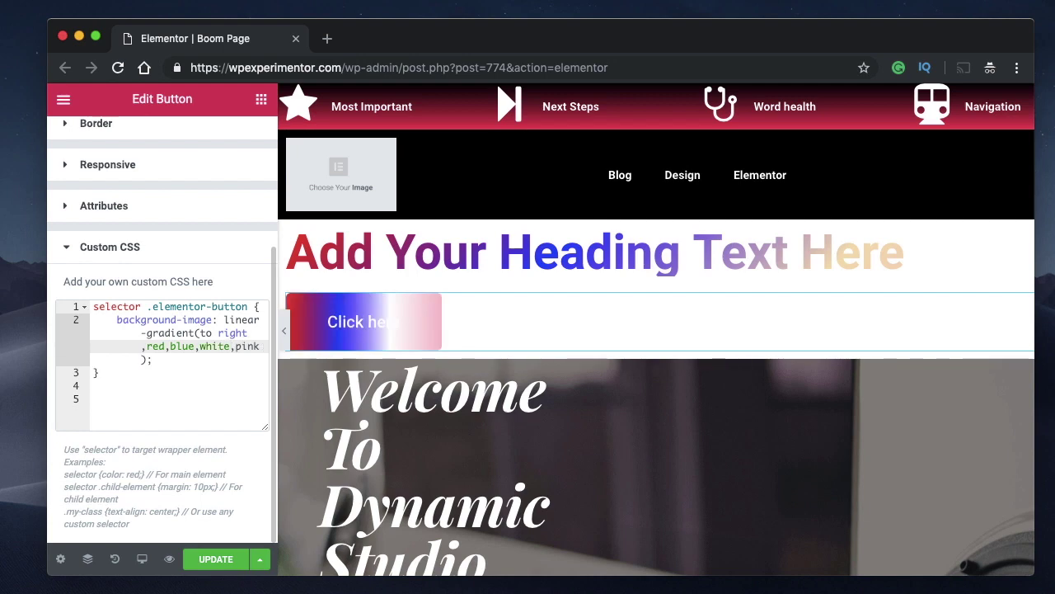
- Set the gradient's third color to violet and add an empty line below the background-image declaration
{"action": "double_click", "coordinate": [207, 347]}
{"action": "type", "text": "violet"}
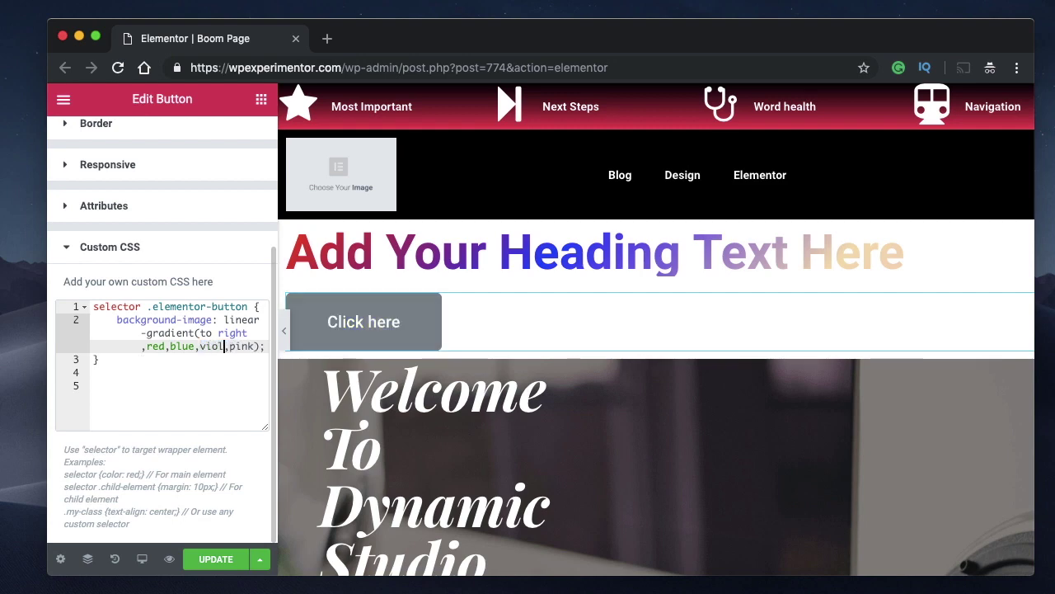
{"action": "left_click", "coordinate": [193, 362]}
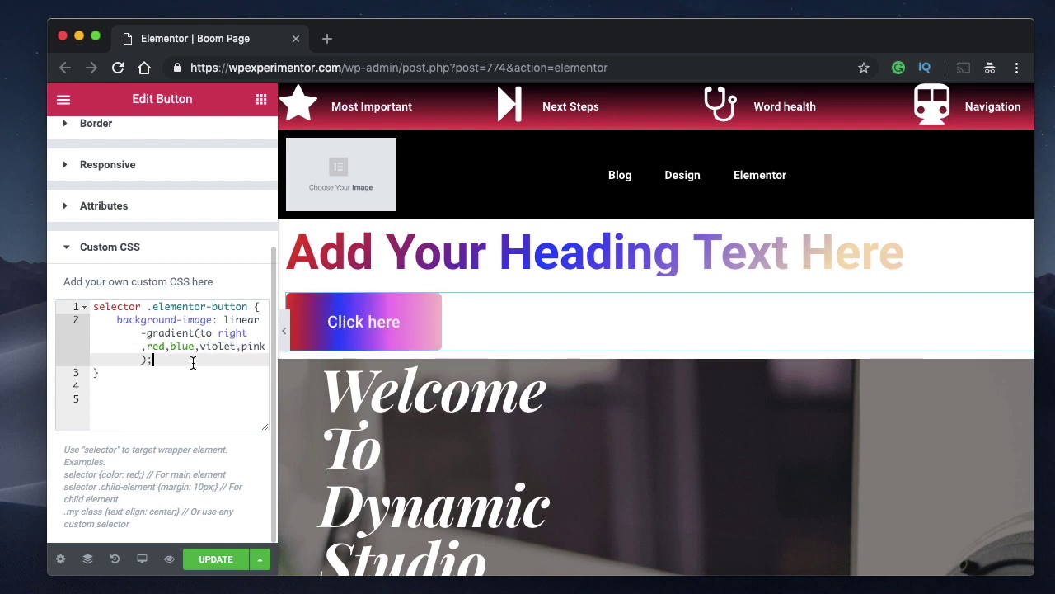
{"action": "key", "text": "Return"}
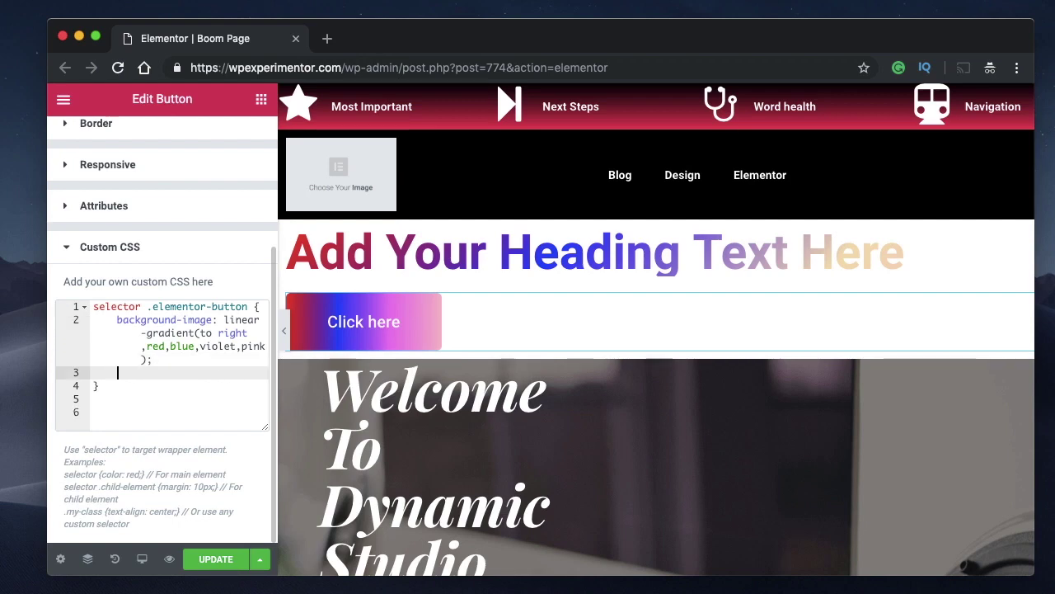
{"action": "double_click", "coordinate": [205, 333]}
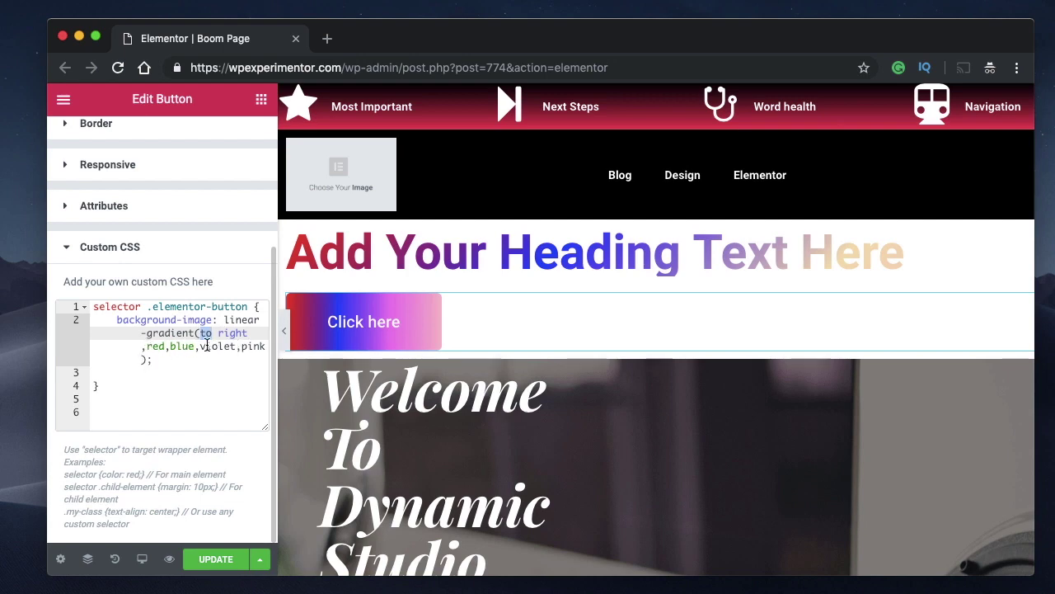
{"action": "double_click", "coordinate": [180, 344]}
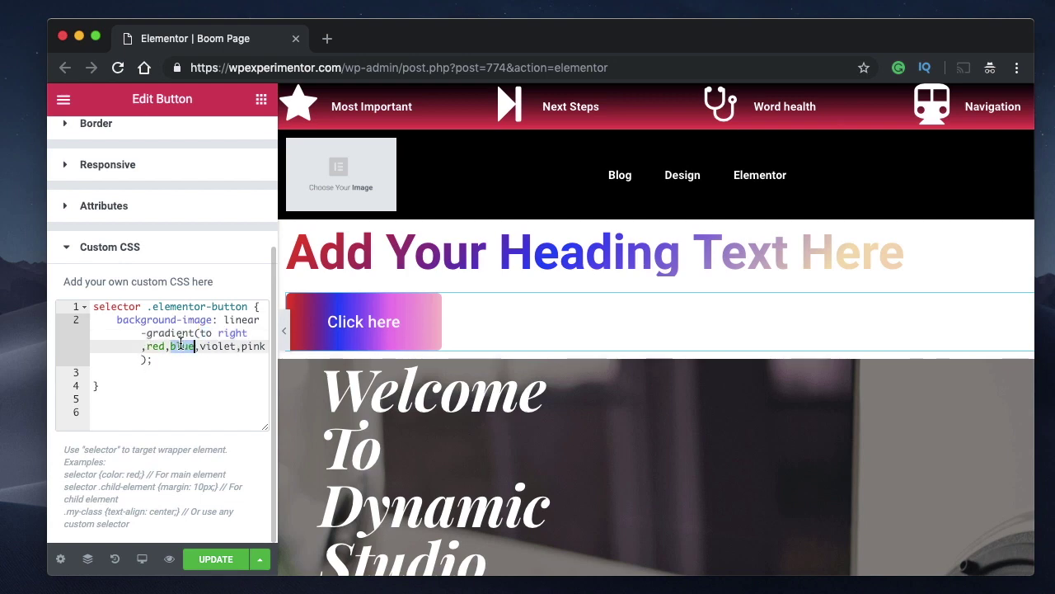
{"action": "double_click", "coordinate": [158, 346]}
{"action": "double_click", "coordinate": [254, 347]}
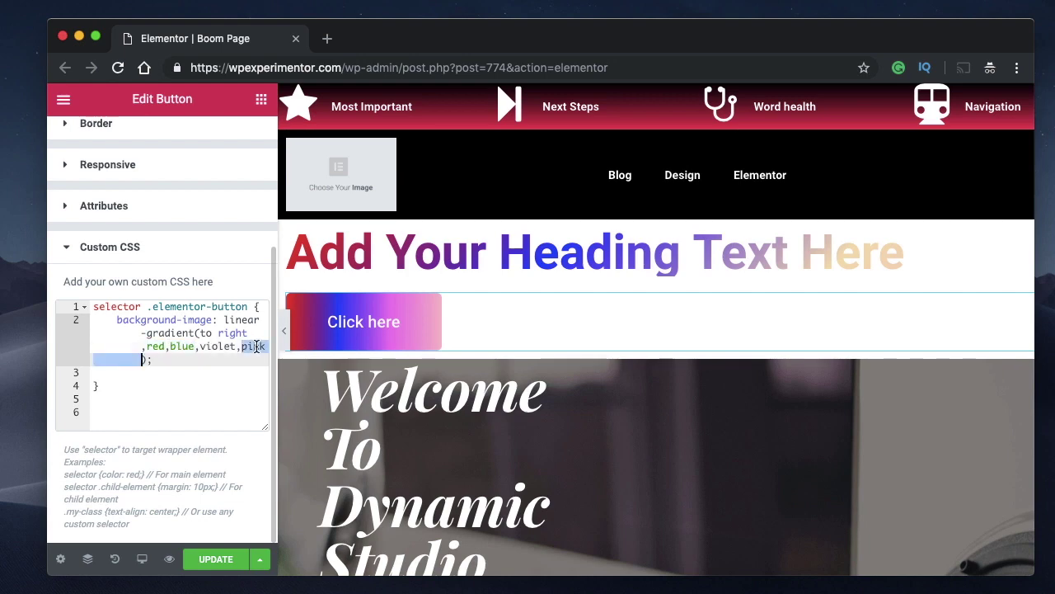
{"action": "left_click", "coordinate": [149, 360]}
{"action": "left_click", "coordinate": [201, 333]}
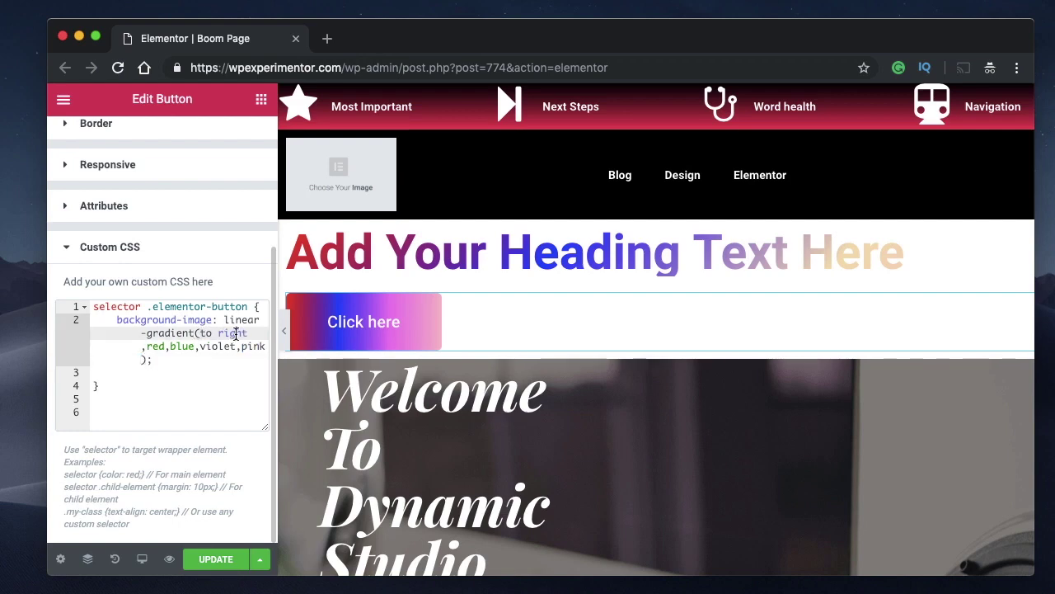
- Change the direction of the button's gradient to "to bottom right"
{"action": "double_click", "coordinate": [236, 333]}
{"action": "type", "text": "bottom"}
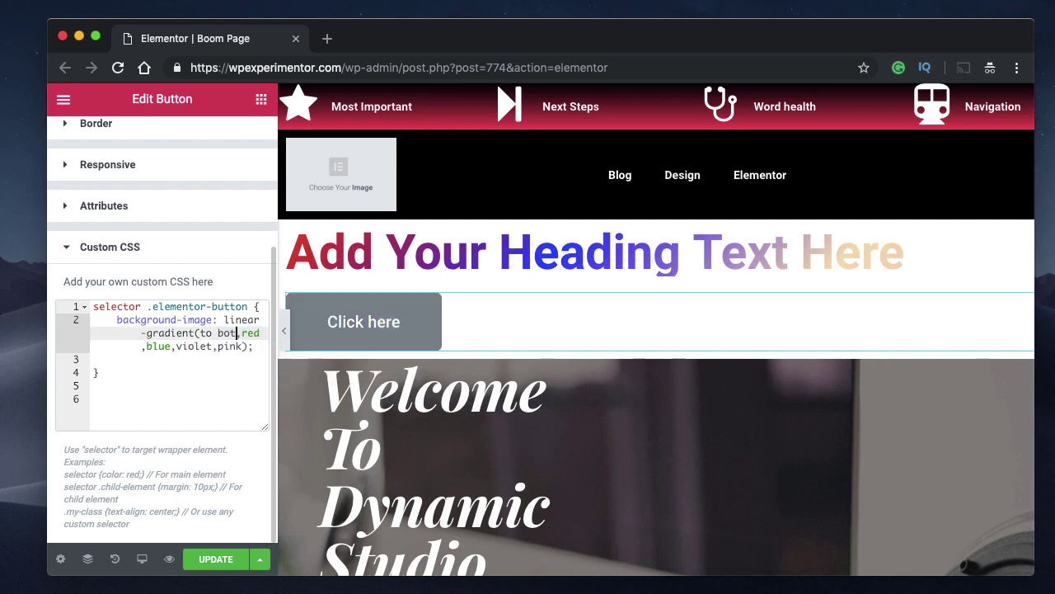
{"action": "type", "text": " right"}
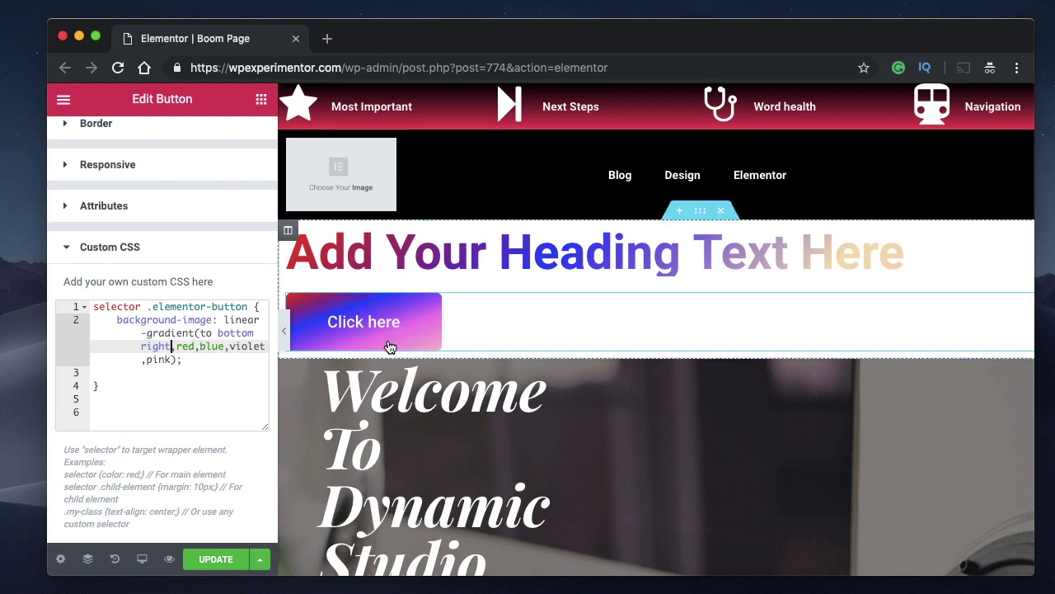
- Add the declaration color:black; on a new line below the button's background-image
{"action": "left_click", "coordinate": [181, 360]}
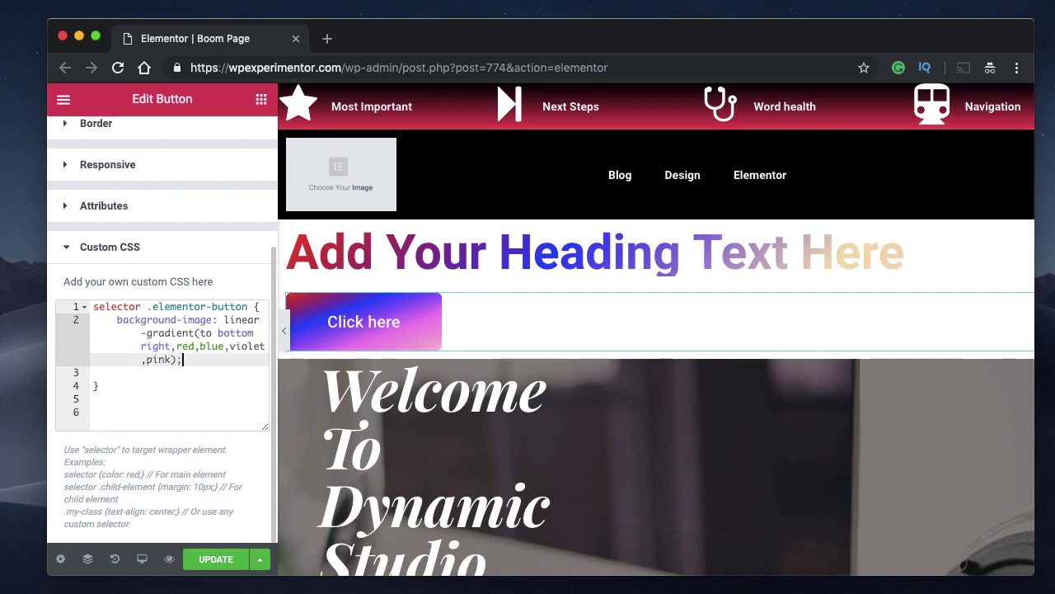
{"action": "key", "text": "Return"}
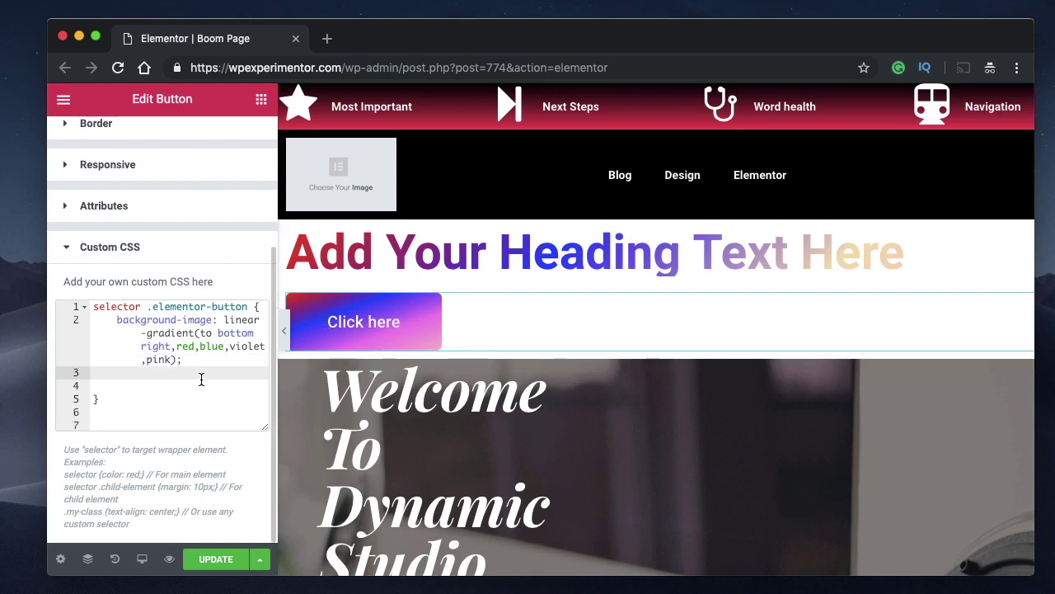
{"action": "type", "text": "color"}
{"action": "key", "text": "Return"}
{"action": "type", "text": "black;"}
{"action": "key", "text": "Return"}
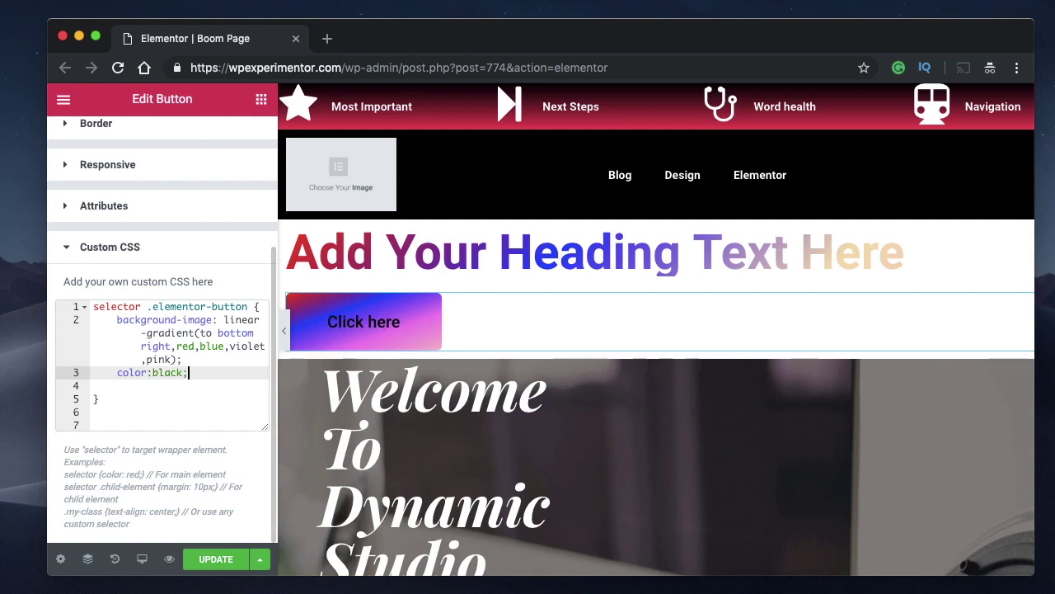
{"action": "double_click", "coordinate": [162, 372]}
{"action": "double_click", "coordinate": [133, 373]}
{"action": "double_click", "coordinate": [162, 372]}
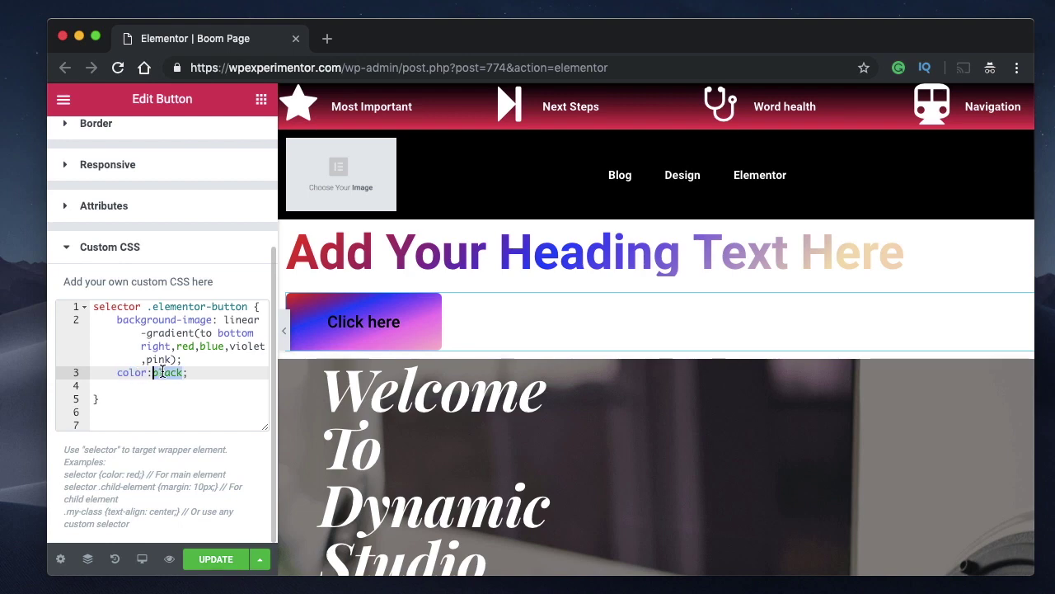
{"action": "left_click", "coordinate": [148, 306]}
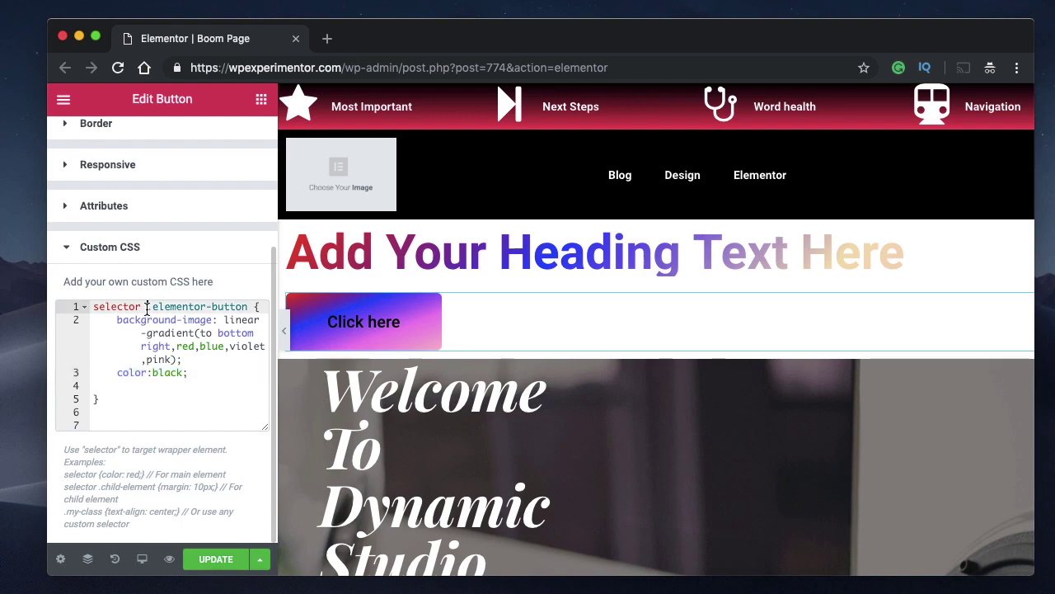
- Try red as the button's text color and undo the change
{"action": "double_click", "coordinate": [167, 372]}
{"action": "double_click", "coordinate": [168, 373]}
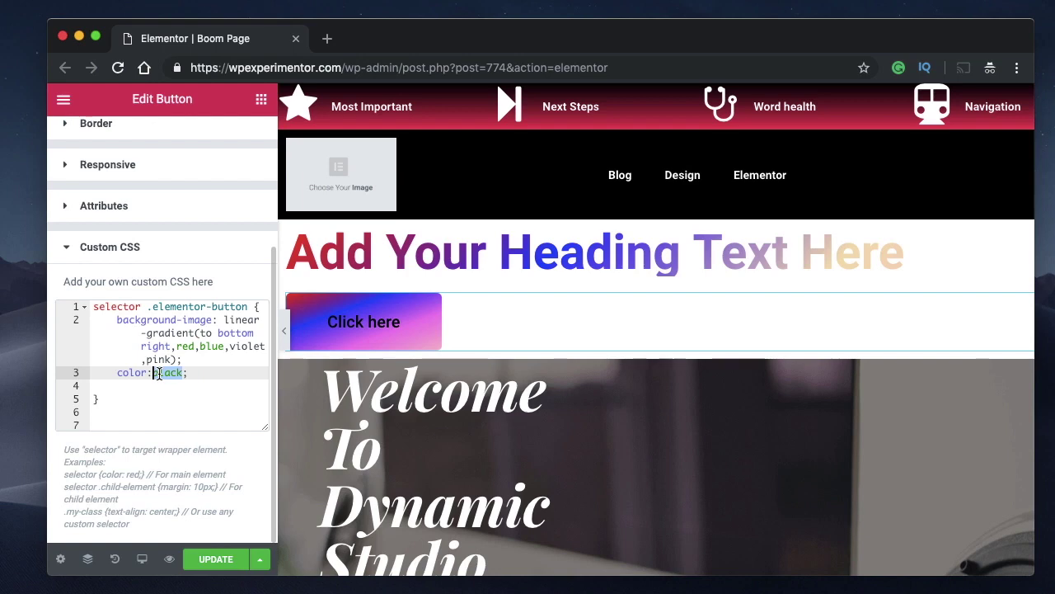
{"action": "type", "text": "red"}
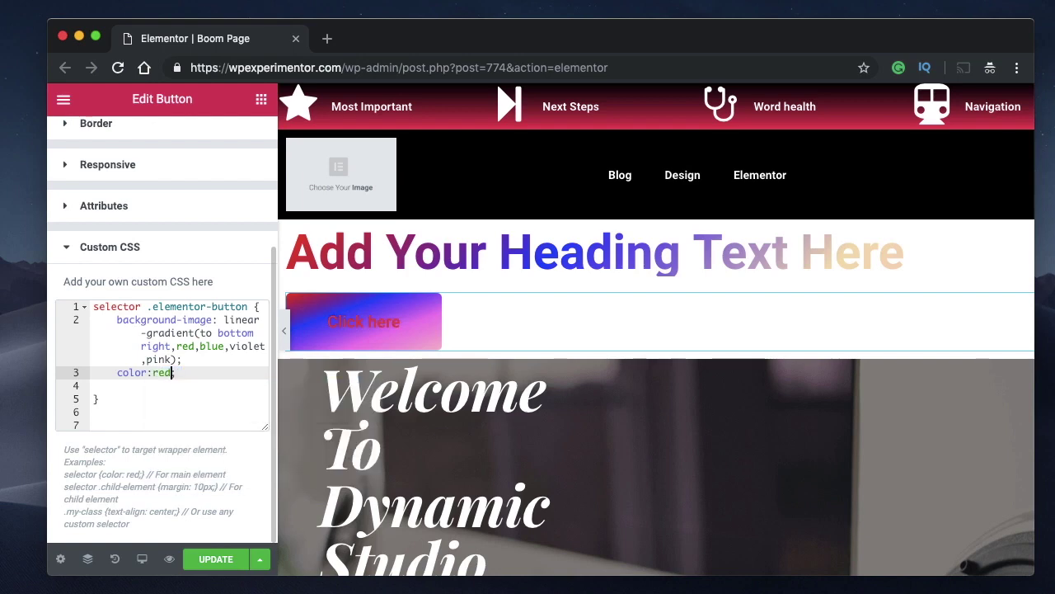
{"action": "key", "text": "super+z"}
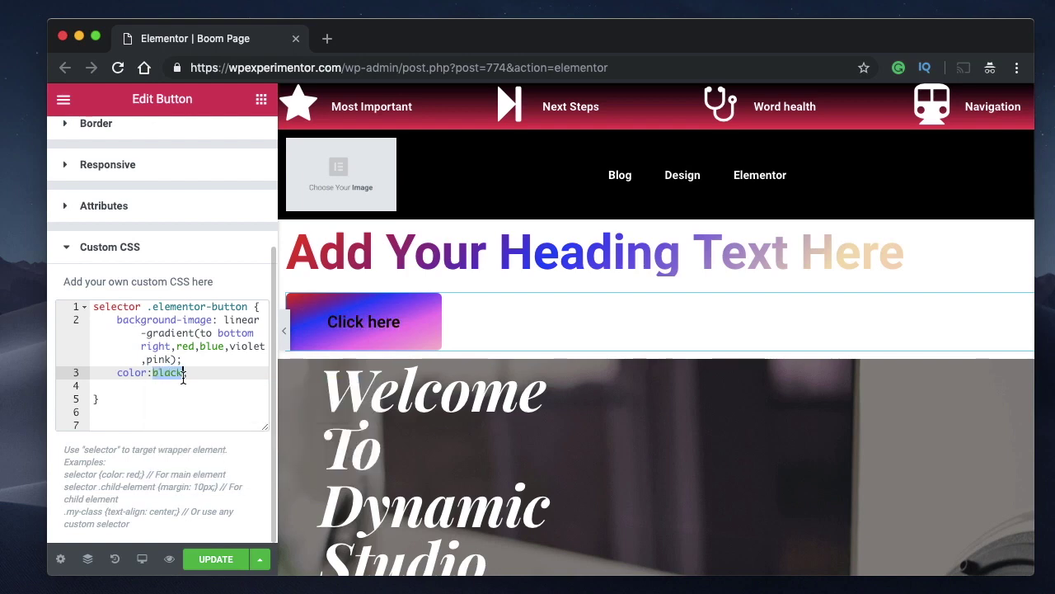
{"action": "left_click", "coordinate": [194, 374]}
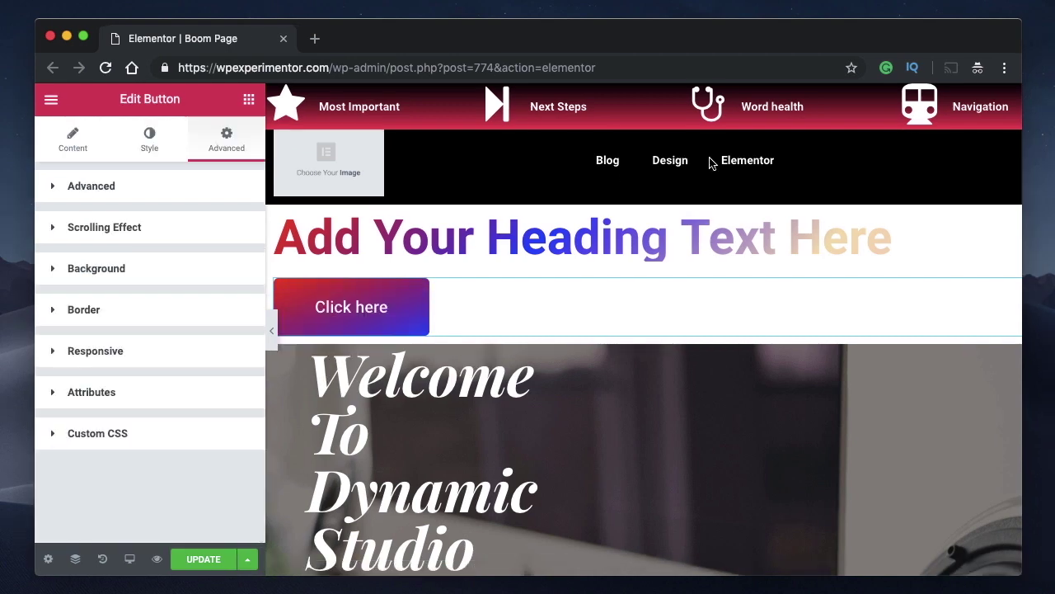
- Open the custom CSS of the "Add Your Heading Text Here" heading and review its gradient rule
{"action": "left_click", "coordinate": [473, 241]}
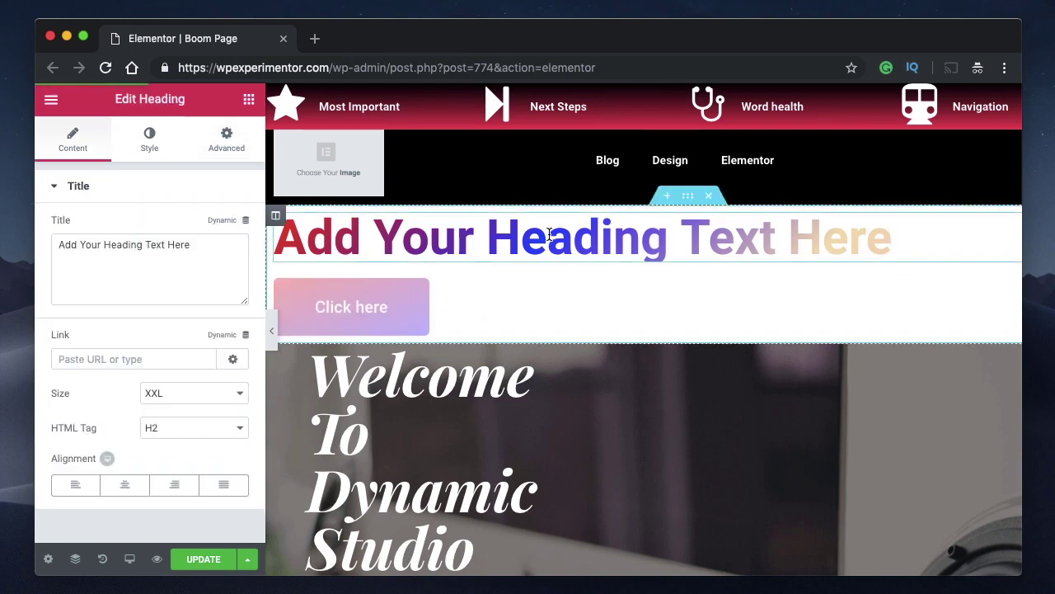
{"action": "left_click", "coordinate": [226, 139]}
{"action": "left_click", "coordinate": [891, 237]}
{"action": "scroll", "coordinate": [132, 445], "scroll_direction": "down", "scroll_amount": 5}
{"action": "left_click", "coordinate": [118, 522]}
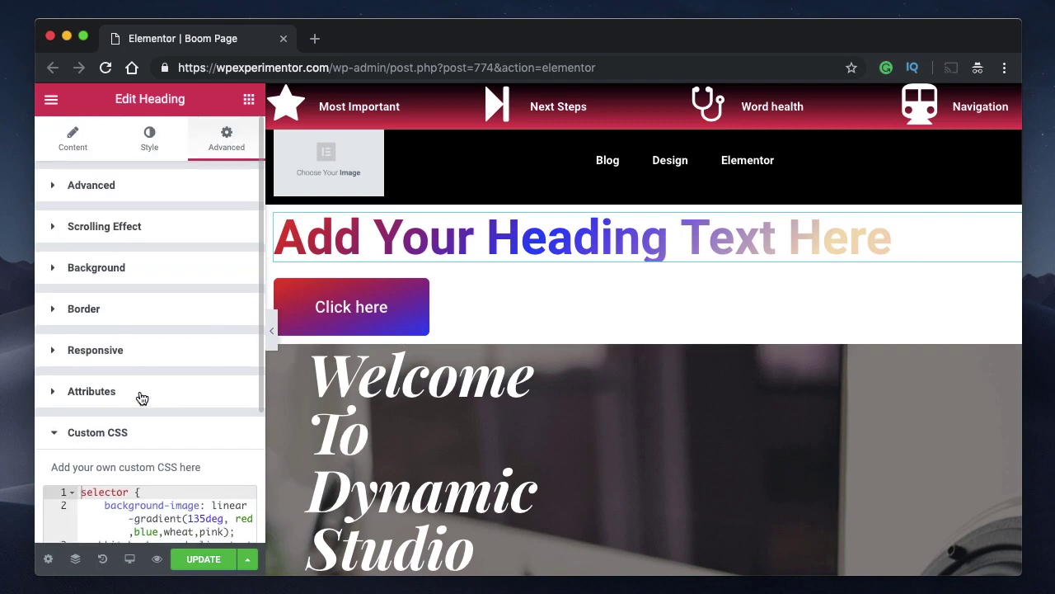
{"action": "scroll", "coordinate": [164, 388], "scroll_direction": "down", "scroll_amount": 3}
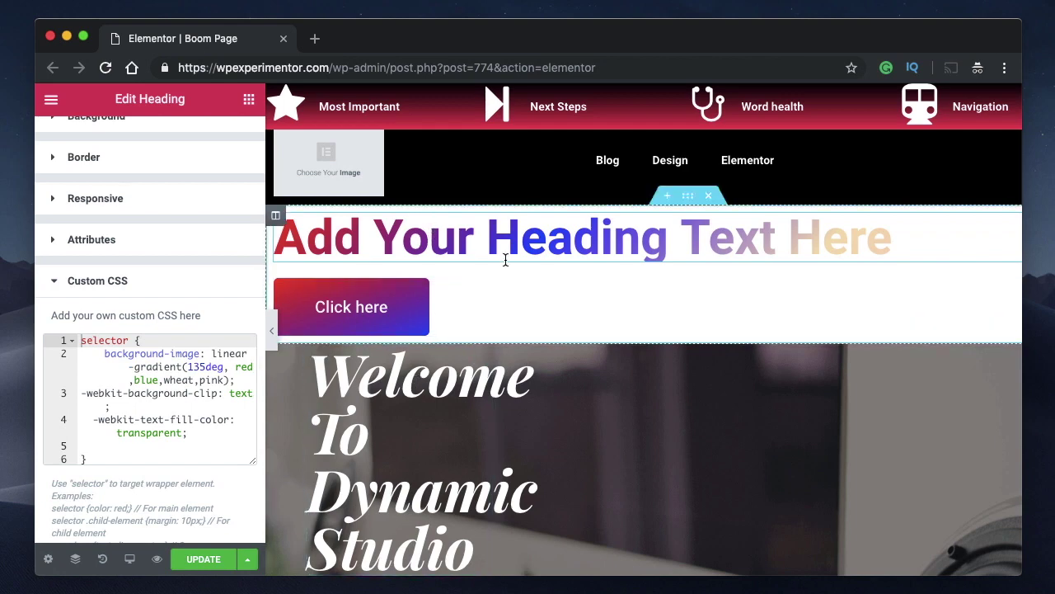
- Examine the text color setting in the style options of the paragraph below the "Dynamic Studio" heading
{"action": "left_click", "coordinate": [495, 322]}
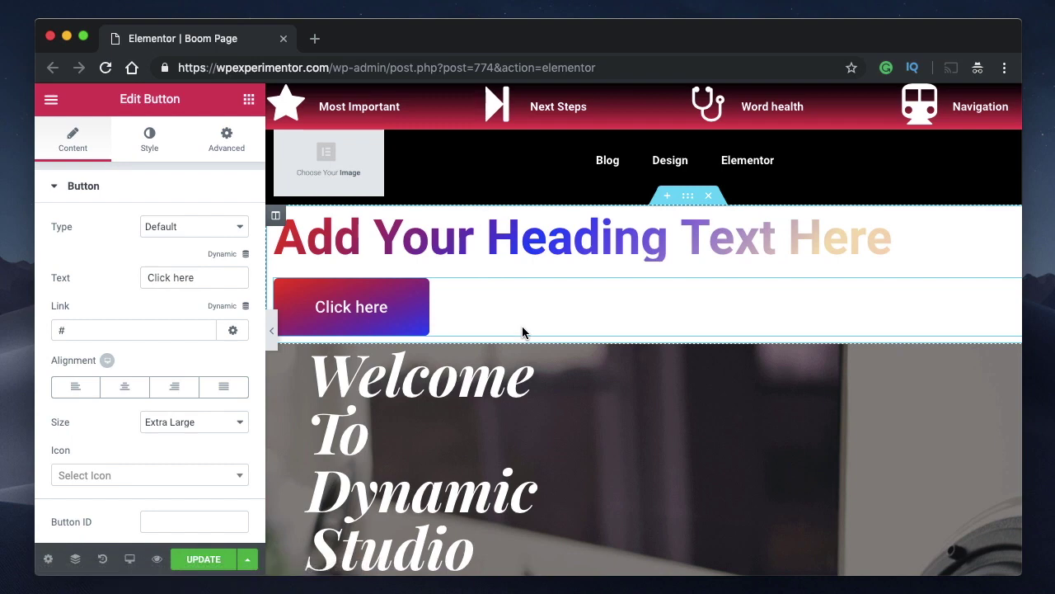
{"action": "scroll", "coordinate": [521, 332], "scroll_direction": "down", "scroll_amount": 5}
{"action": "scroll", "coordinate": [522, 331], "scroll_direction": "down", "scroll_amount": 1}
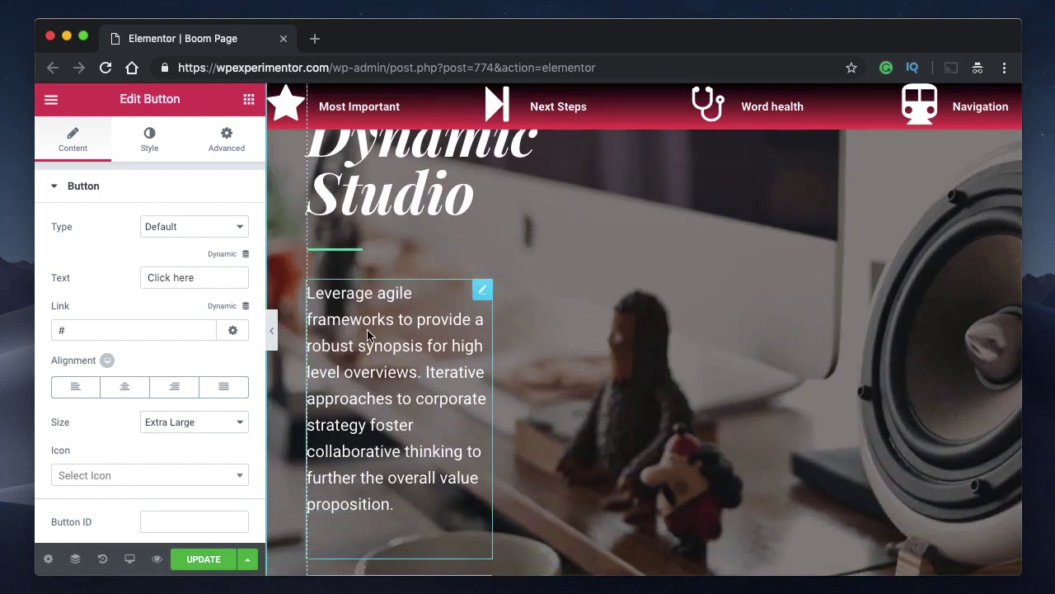
{"action": "left_click", "coordinate": [368, 331]}
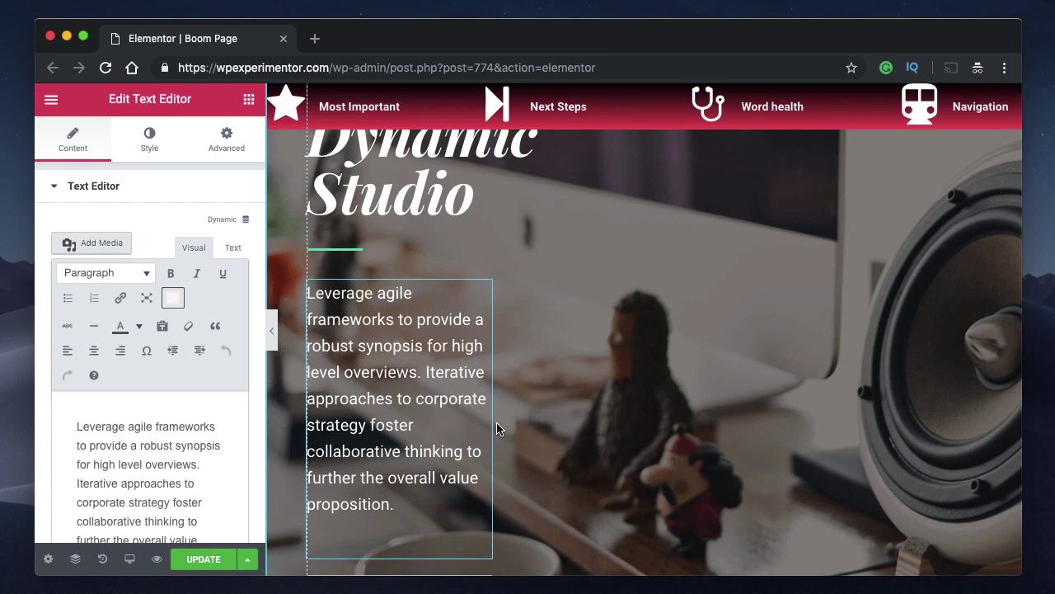
{"action": "left_click", "coordinate": [154, 144]}
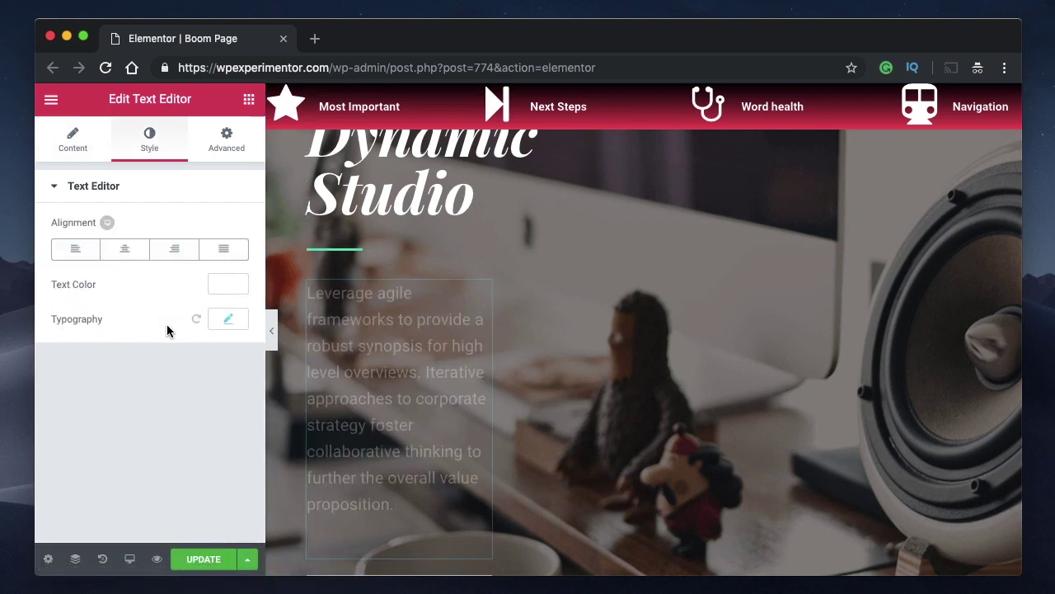
{"action": "left_click", "coordinate": [218, 285]}
{"action": "left_click", "coordinate": [216, 285]}
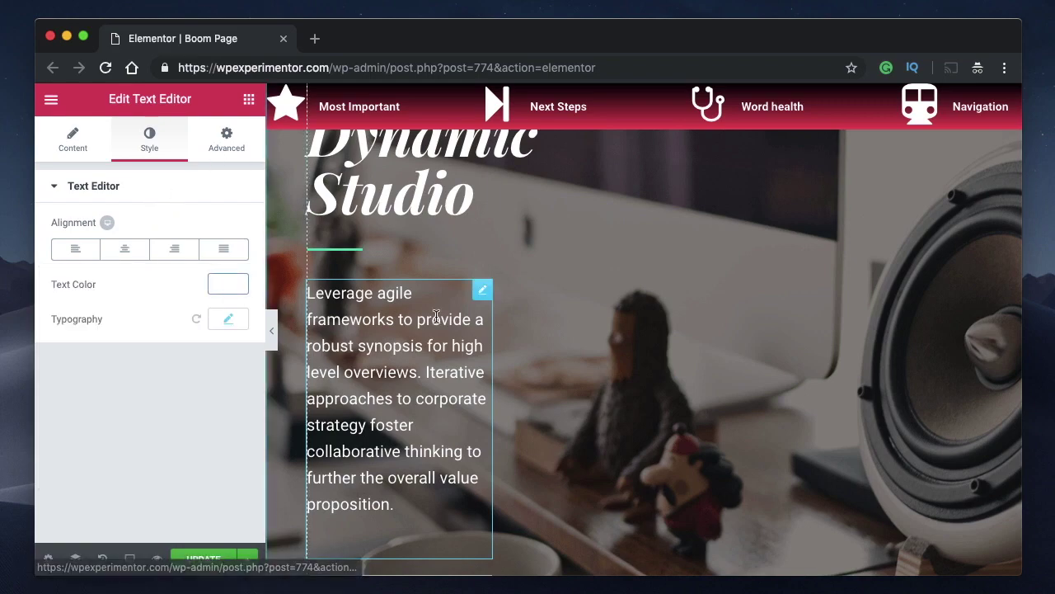
{"action": "scroll", "coordinate": [427, 355], "scroll_direction": "up", "scroll_amount": 5}
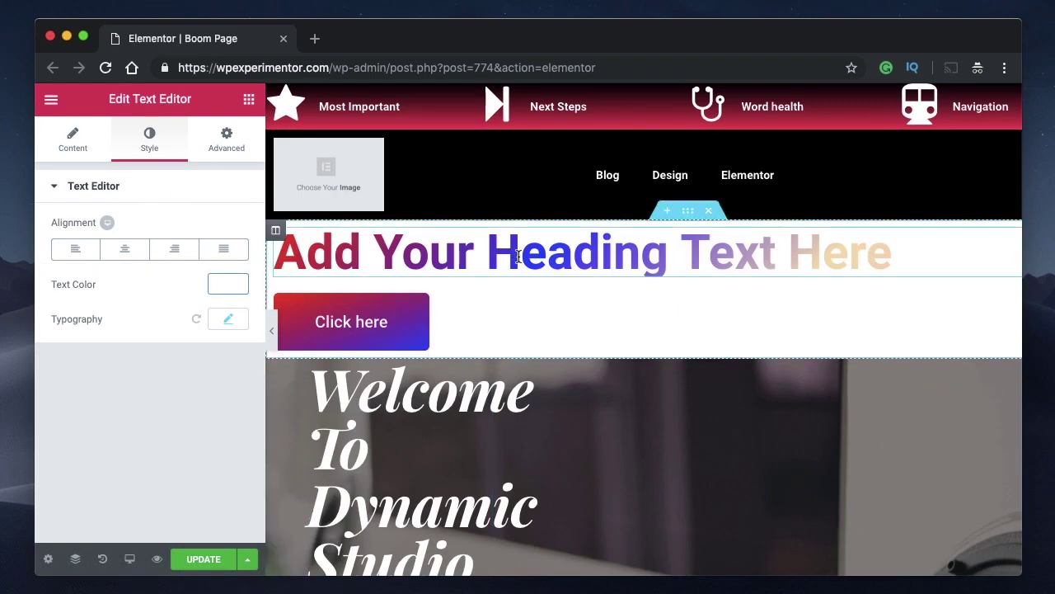
- Open the custom CSS section in the advanced settings of the paragraph below the "Dynamic Studio" heading
{"action": "scroll", "coordinate": [411, 313], "scroll_direction": "down", "scroll_amount": 3}
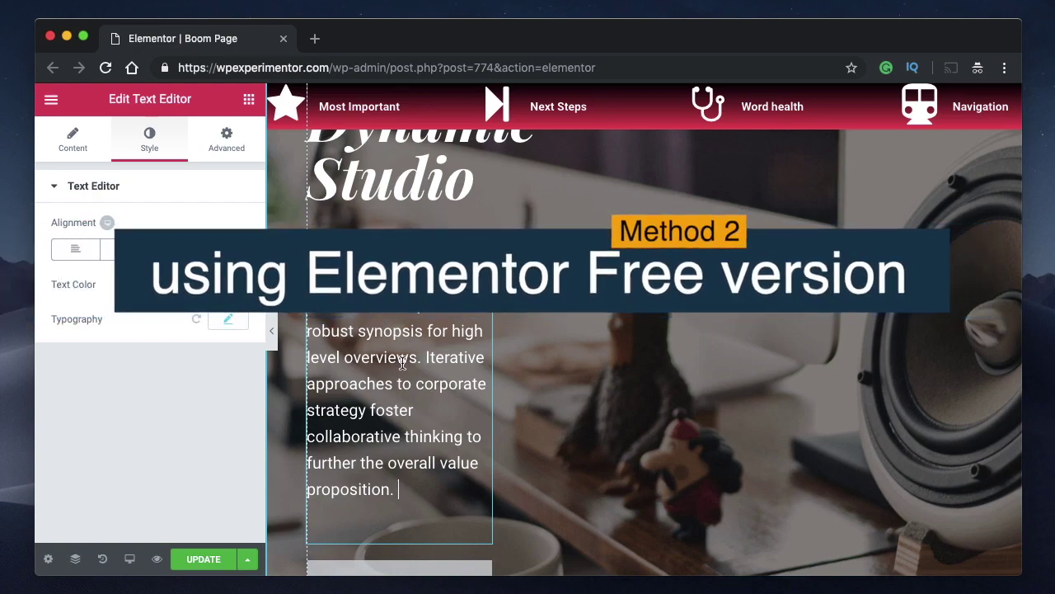
{"action": "scroll", "coordinate": [401, 363], "scroll_direction": "up", "scroll_amount": 10}
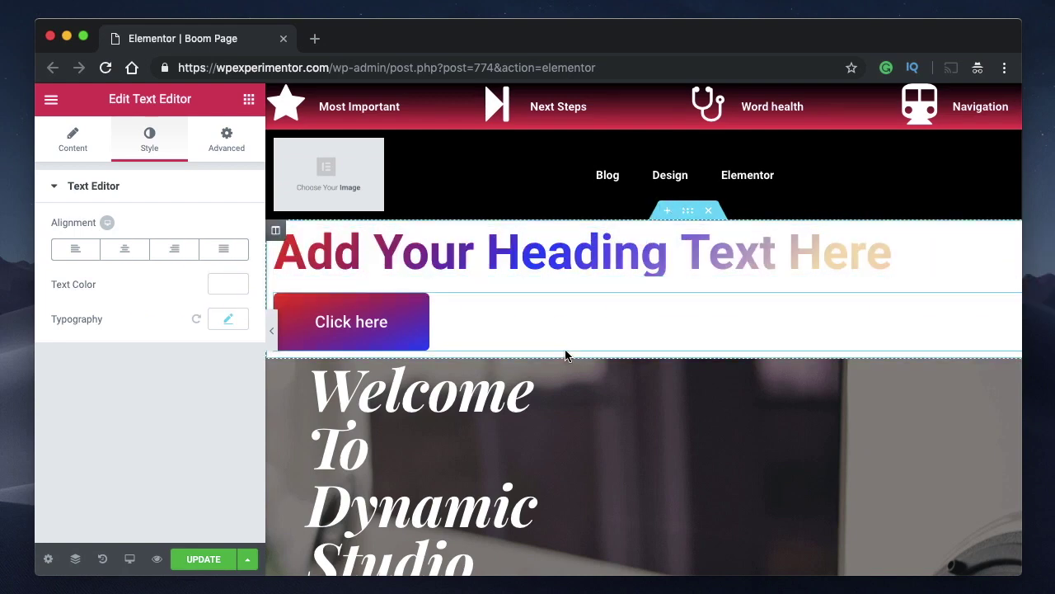
{"action": "left_click", "coordinate": [243, 152]}
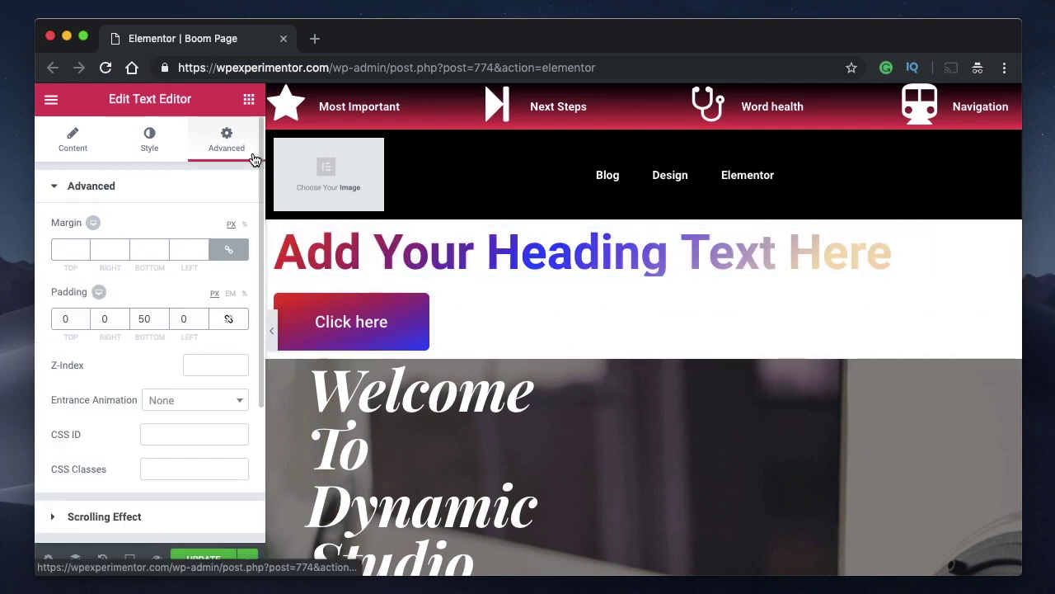
{"action": "scroll", "coordinate": [140, 392], "scroll_direction": "down", "scroll_amount": 5}
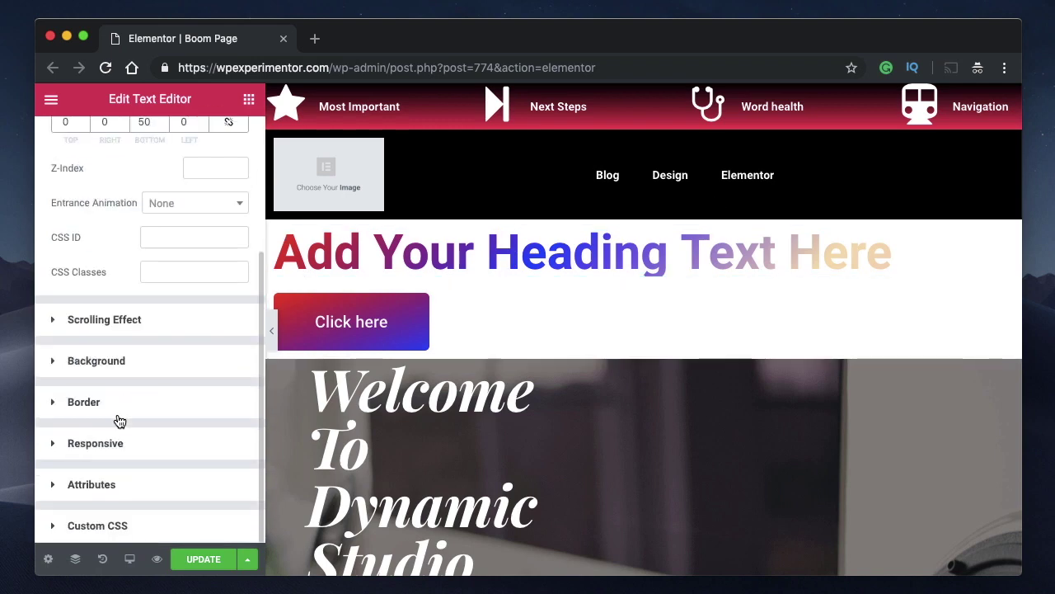
{"action": "left_click", "coordinate": [132, 521]}
{"action": "scroll", "coordinate": [132, 405], "scroll_direction": "down", "scroll_amount": 3}
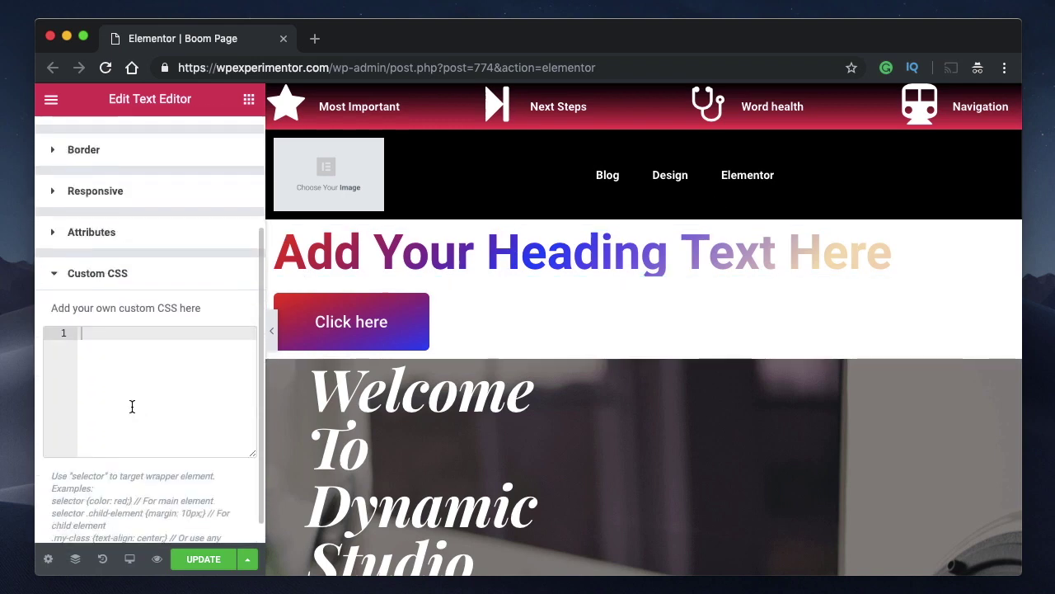
- Review the custom CSS section of the "Add Your Heading Text Here" heading and collapse it
{"action": "left_click", "coordinate": [563, 265]}
{"action": "left_click", "coordinate": [232, 140]}
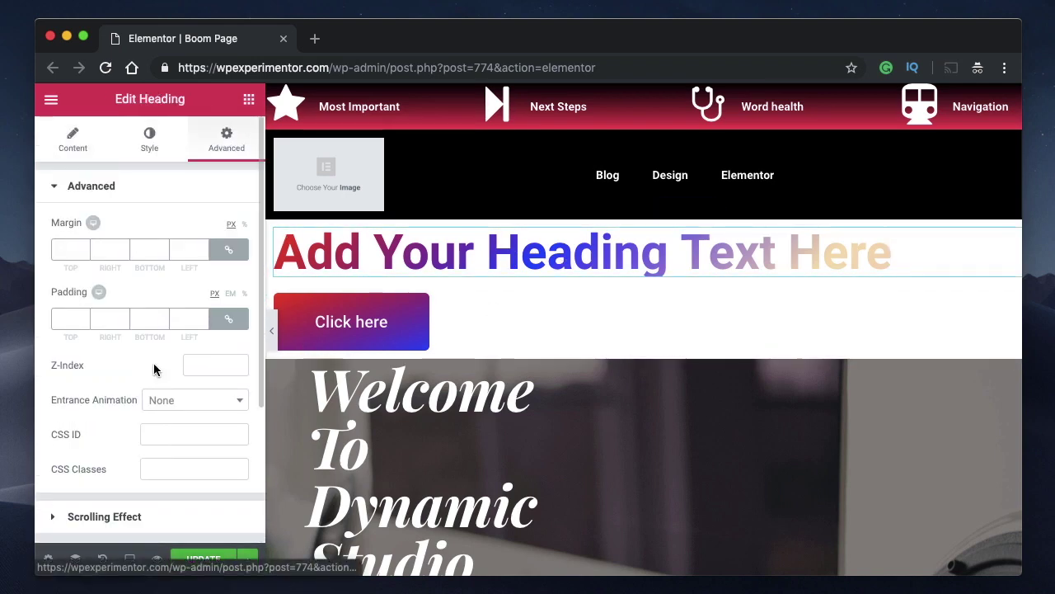
{"action": "scroll", "coordinate": [155, 371], "scroll_direction": "down", "scroll_amount": 5}
{"action": "left_click", "coordinate": [137, 523]}
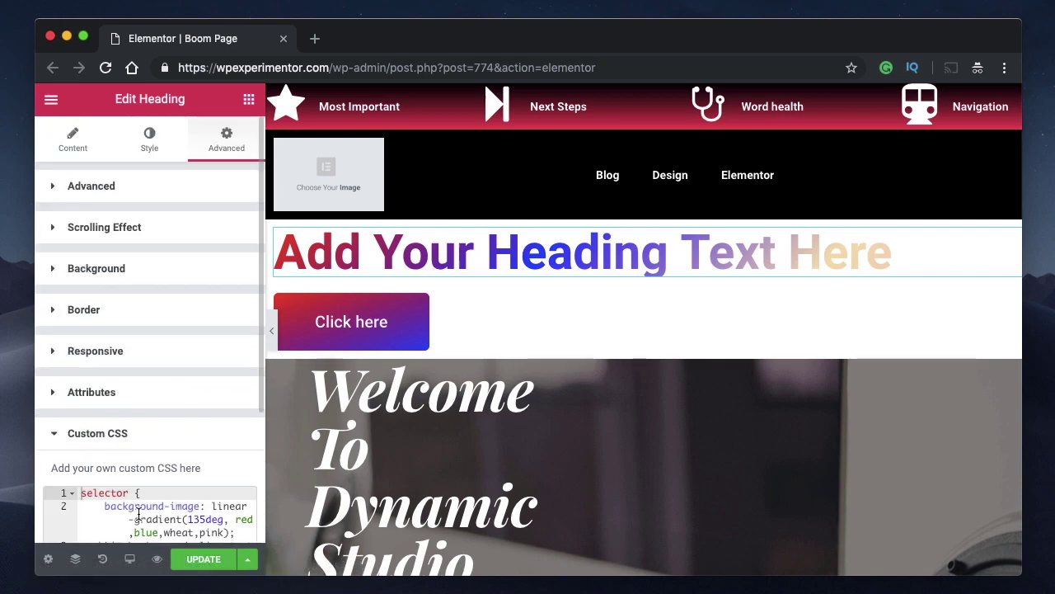
{"action": "left_click", "coordinate": [113, 433]}
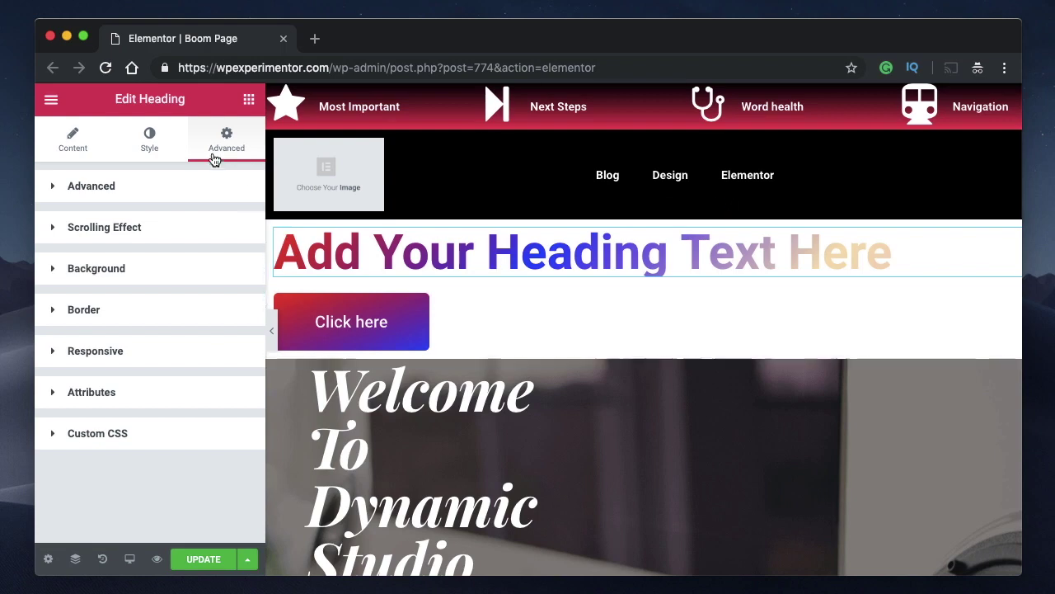
- Find the HTML widget with the search term "html" and place it above the "Add Your Heading Text Here" heading
{"action": "left_click", "coordinate": [249, 100]}
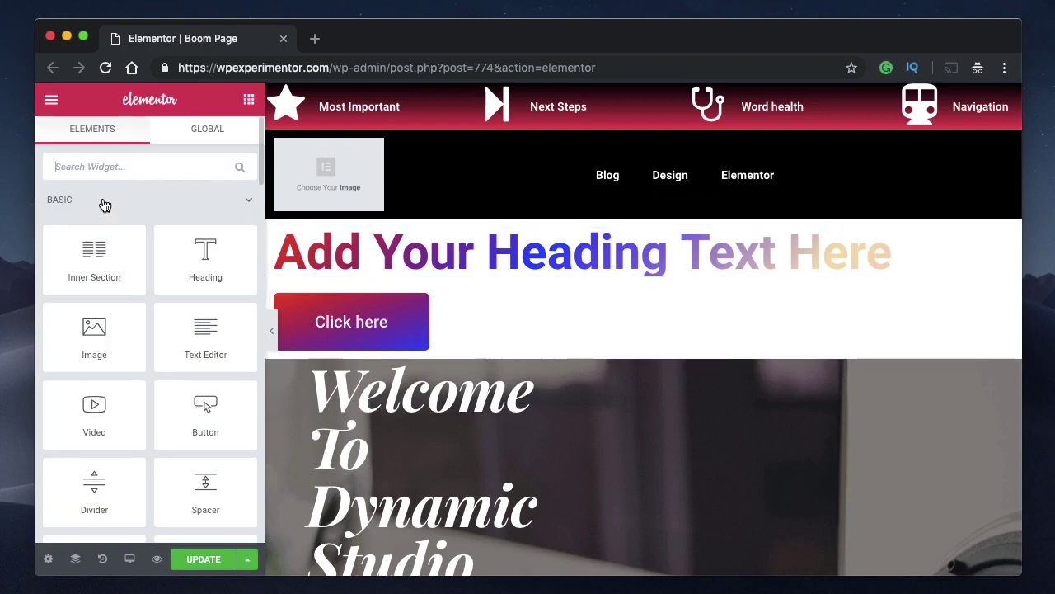
{"action": "left_click", "coordinate": [87, 168]}
{"action": "type", "text": "html"}
{"action": "left_click_drag", "start_coordinate": [88, 209], "coordinate": [375, 230]}
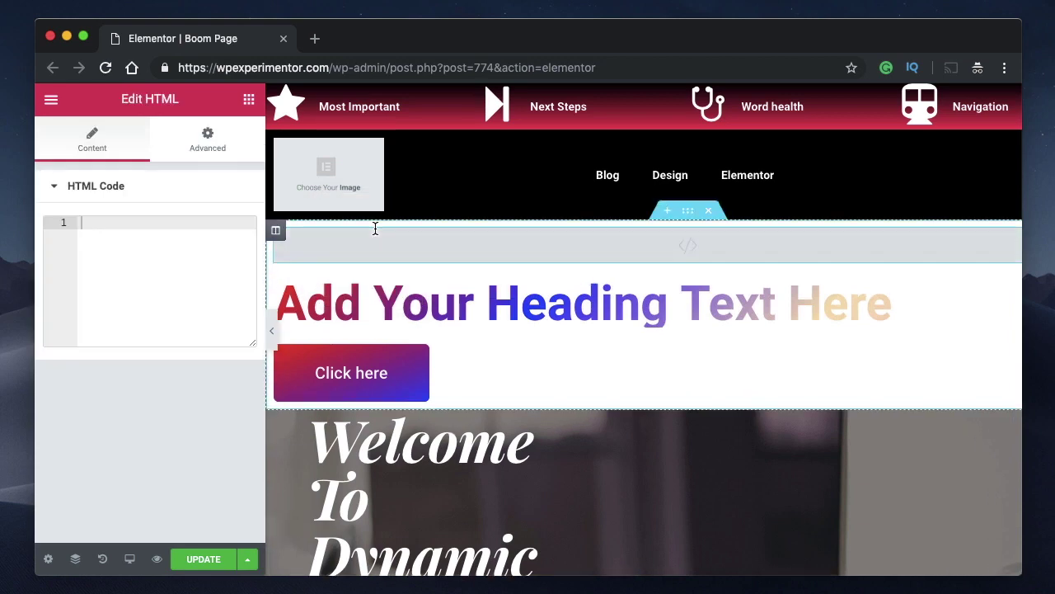
- Write an opening <style> tag and a closing </style> tag with an empty line between them in the HTML code
{"action": "type", "text": "<>"}
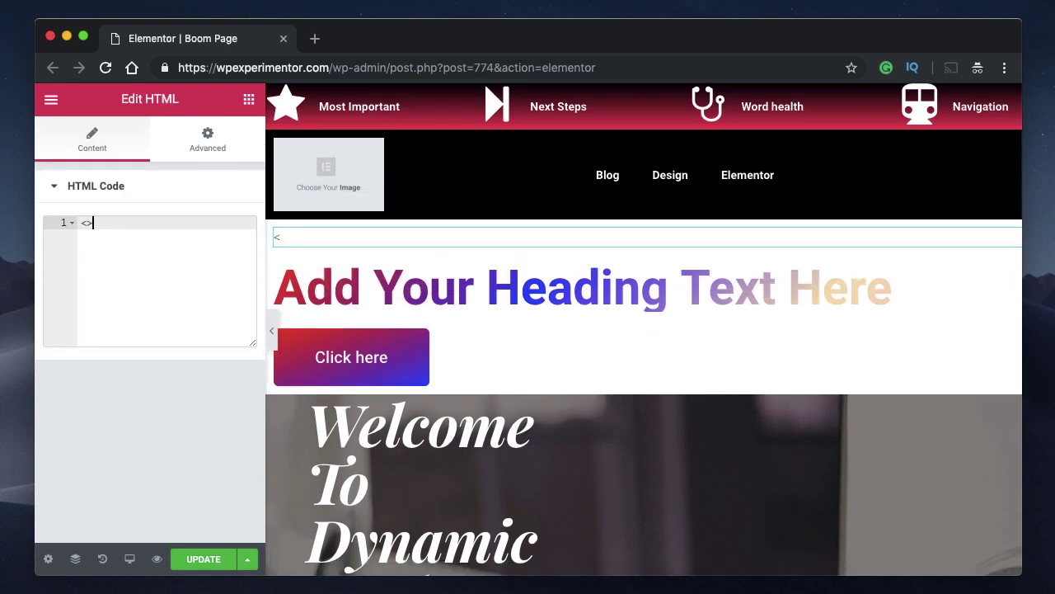
{"action": "type", "text": "sty"}
{"action": "key", "text": "Return"}
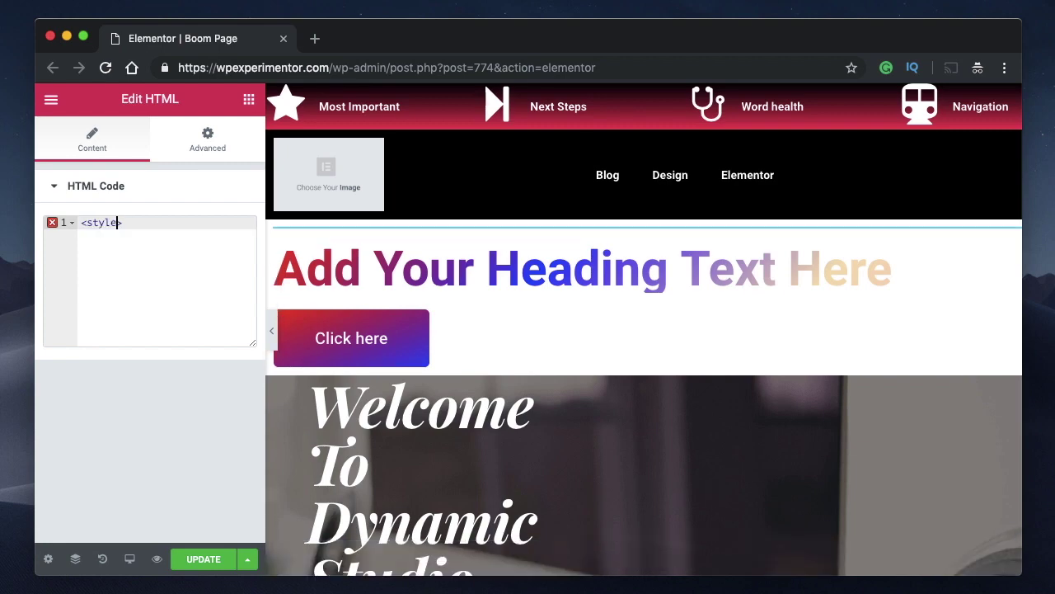
{"action": "key", "text": "Return"}
{"action": "type", "text": "<"}
{"action": "key", "text": "Return"}
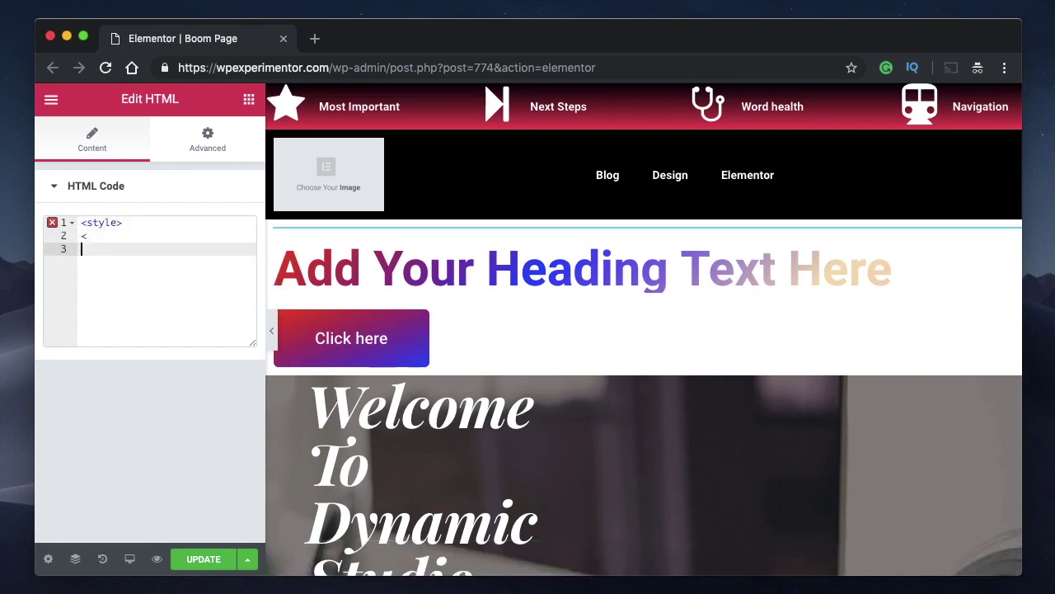
{"action": "left_click", "coordinate": [81, 236]}
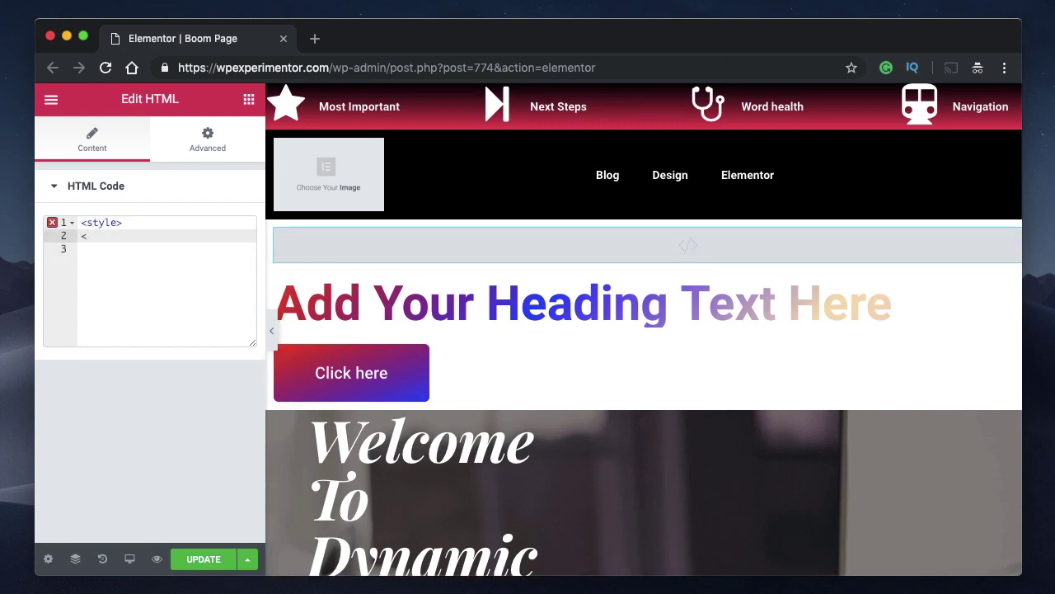
{"action": "type", "text": "/style>"}
{"action": "key", "text": "Return"}
{"action": "left_click", "coordinate": [105, 235]}
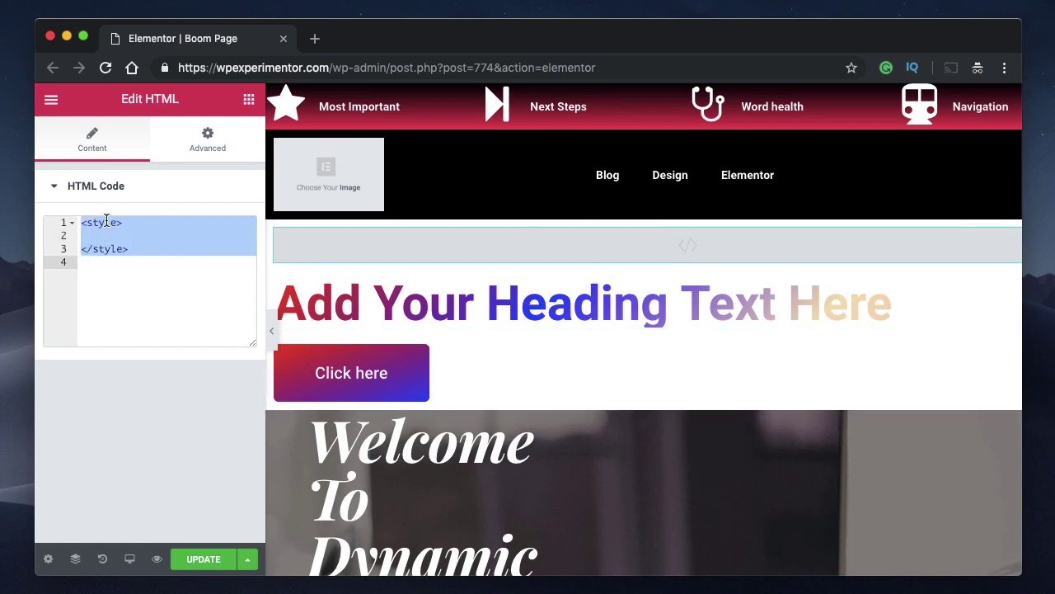
{"action": "double_click", "coordinate": [106, 221]}
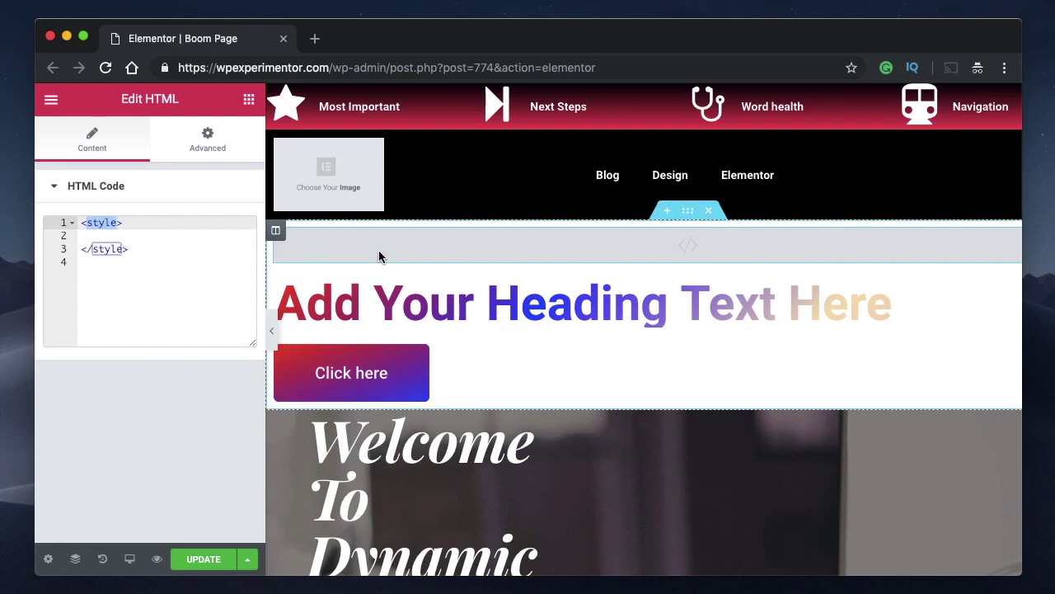
{"action": "double_click", "coordinate": [103, 224]}
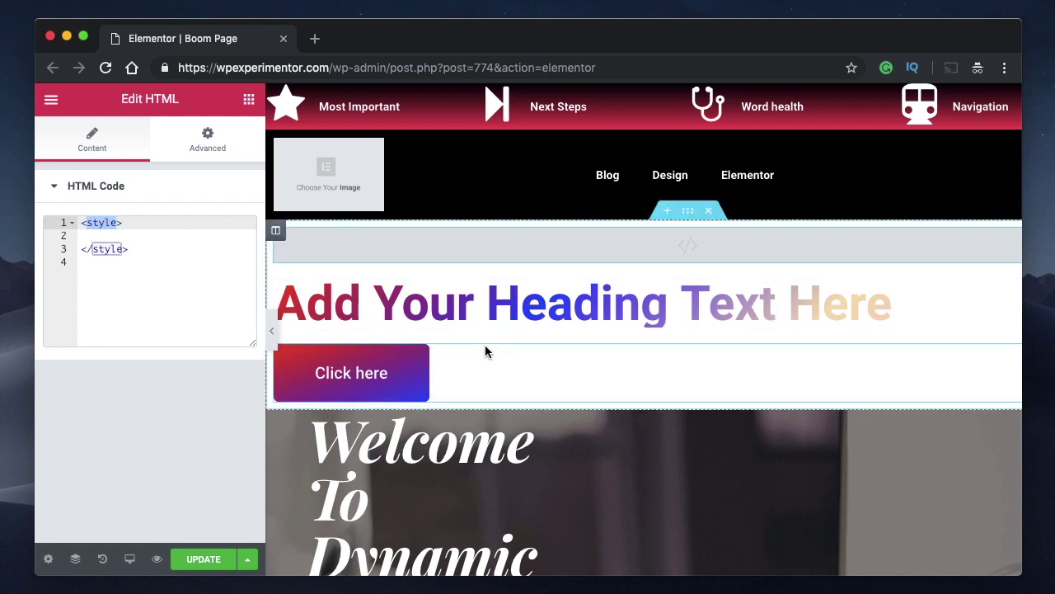
- Copy the entire gradient rule from the custom CSS of the "Add Your Heading Text Here" heading
{"action": "left_click", "coordinate": [481, 321]}
{"action": "left_click", "coordinate": [238, 148]}
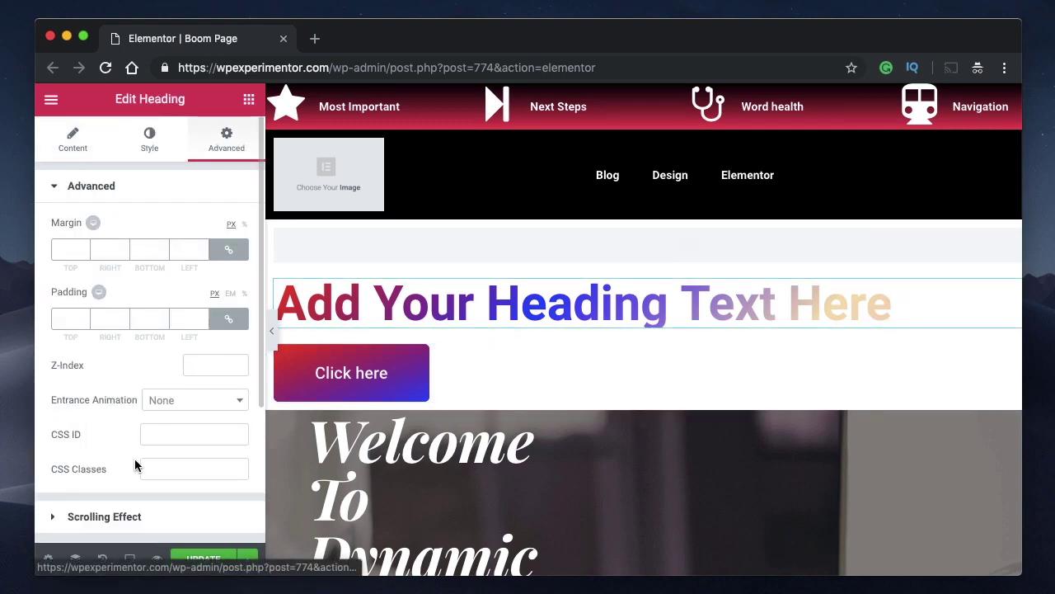
{"action": "scroll", "coordinate": [137, 464], "scroll_direction": "down", "scroll_amount": 5}
{"action": "left_click", "coordinate": [151, 533]}
{"action": "scroll", "coordinate": [140, 429], "scroll_direction": "down", "scroll_amount": 4}
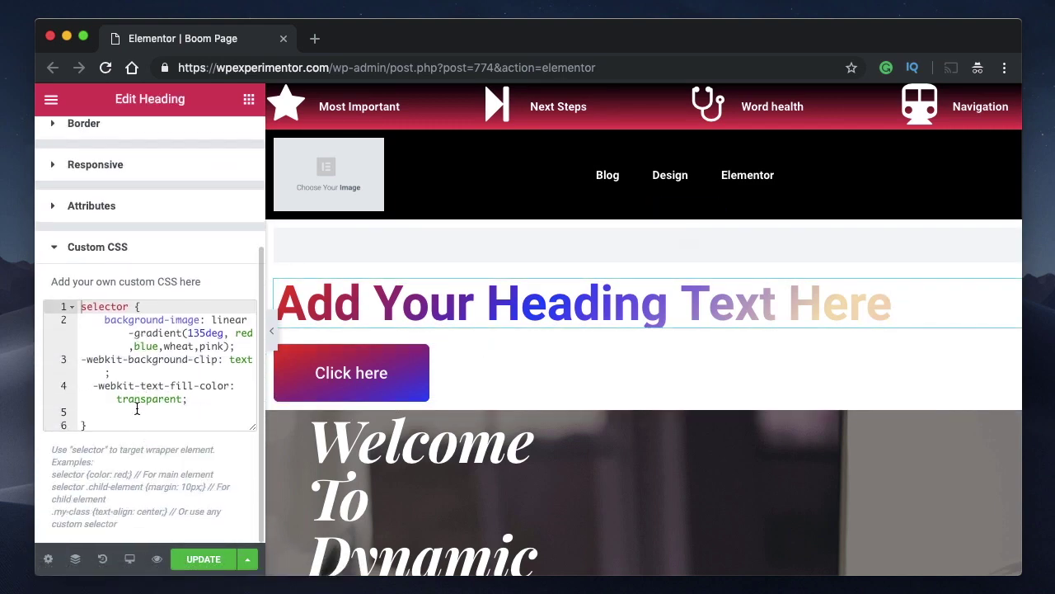
{"action": "left_click", "coordinate": [125, 416]}
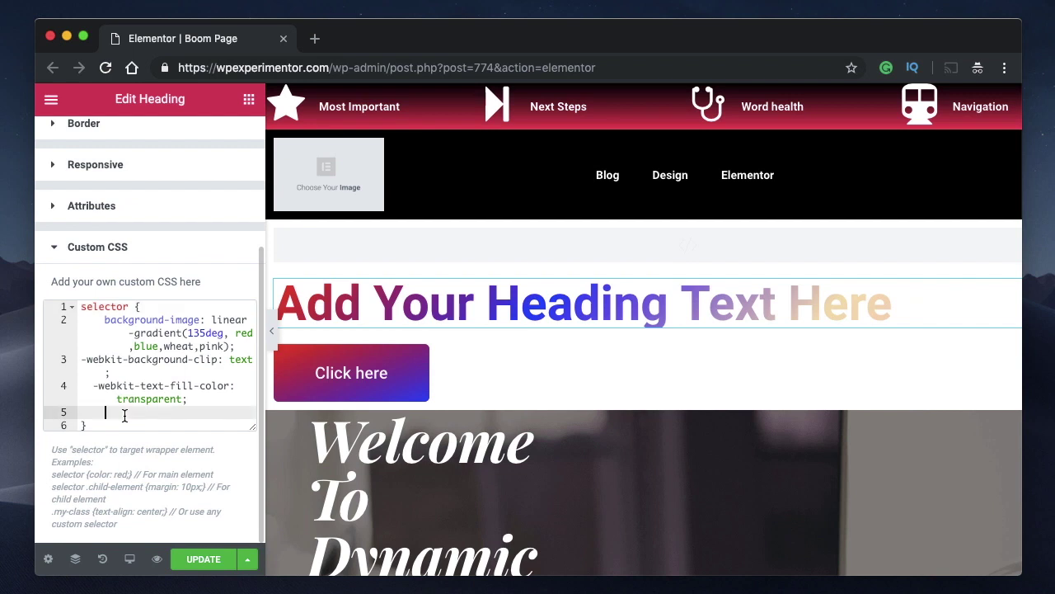
{"action": "key", "text": "super+a"}
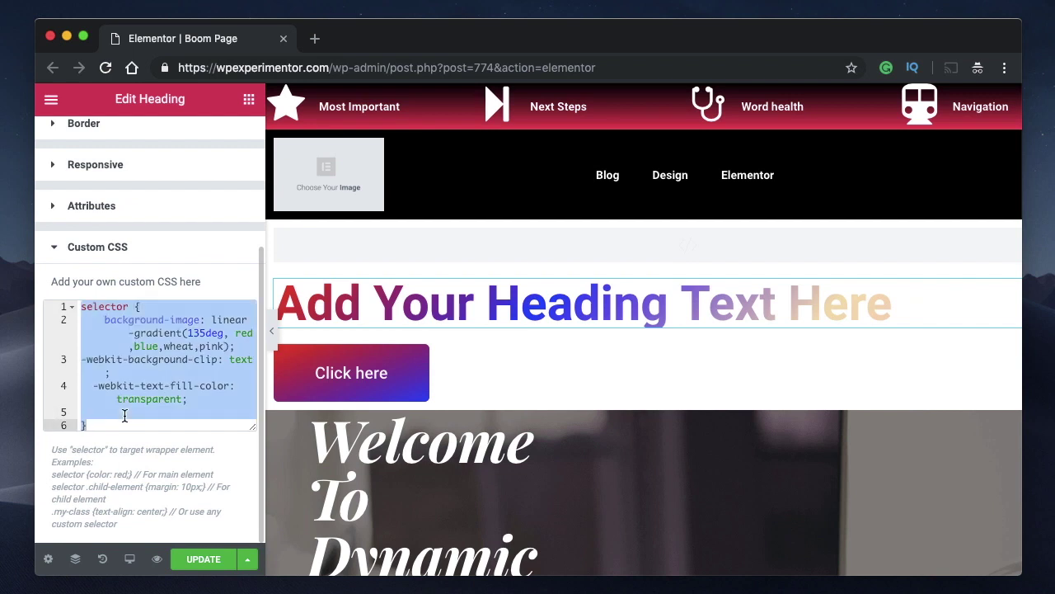
{"action": "key", "text": "super+c"}
{"action": "left_click", "coordinate": [121, 261]}
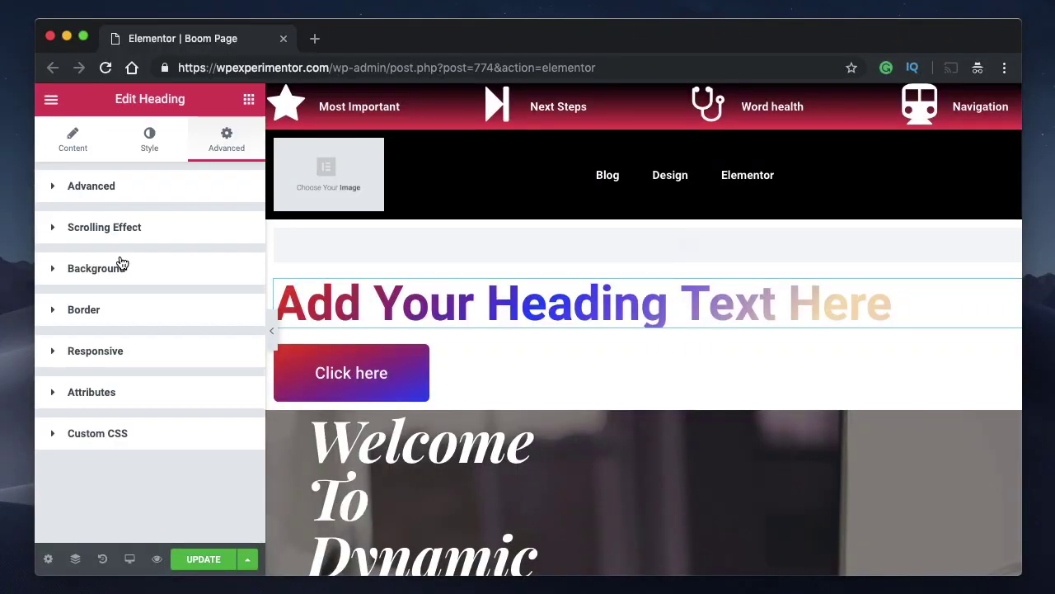
- Assign the CSS class gradiento to the "Add Your Heading Text Here" heading
{"action": "left_click", "coordinate": [110, 192]}
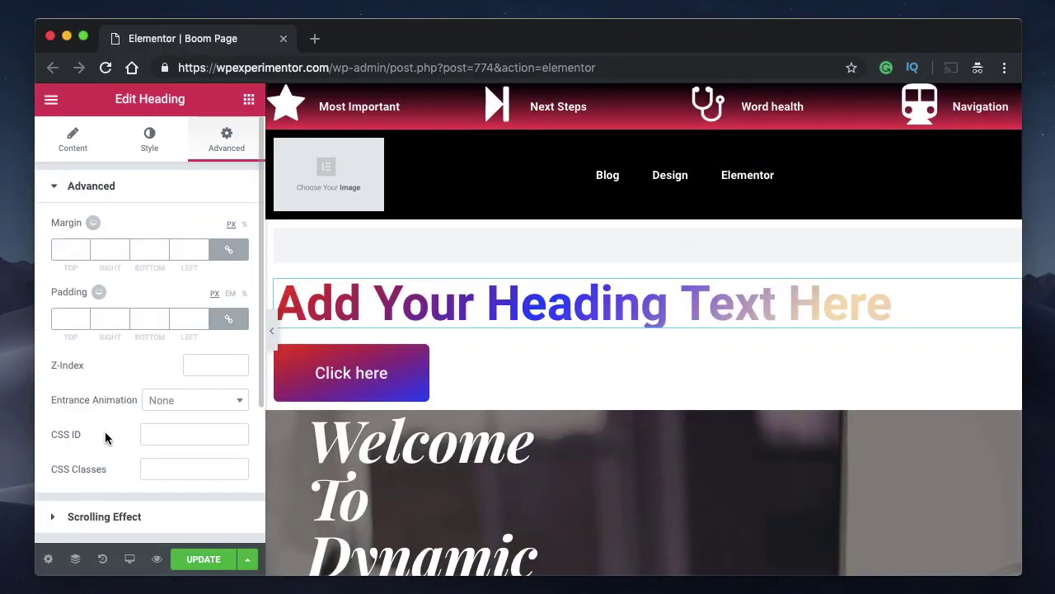
{"action": "scroll", "coordinate": [106, 438], "scroll_direction": "down", "scroll_amount": 2}
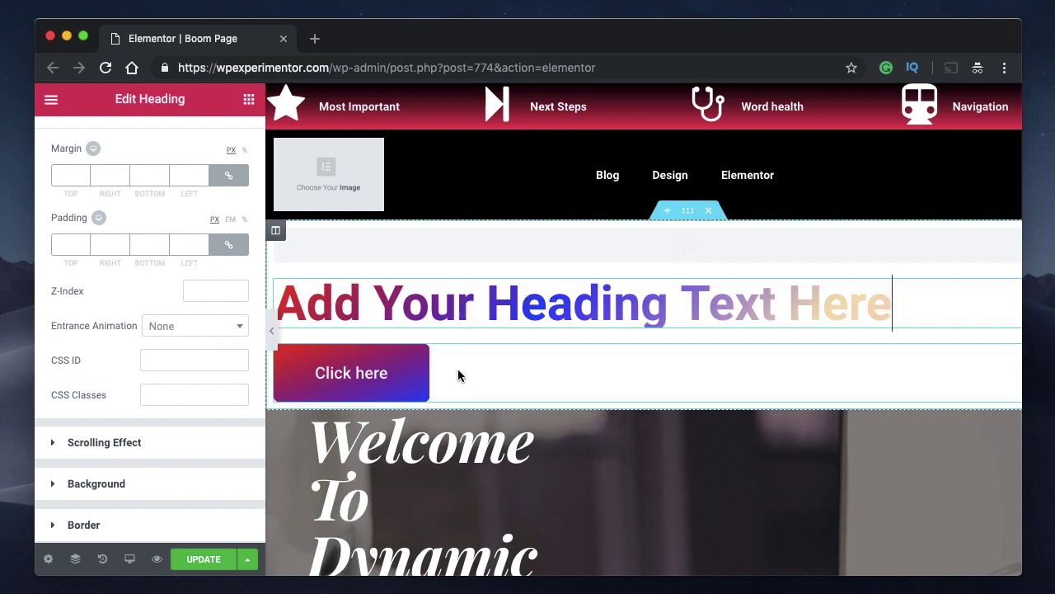
{"action": "left_click", "coordinate": [171, 395]}
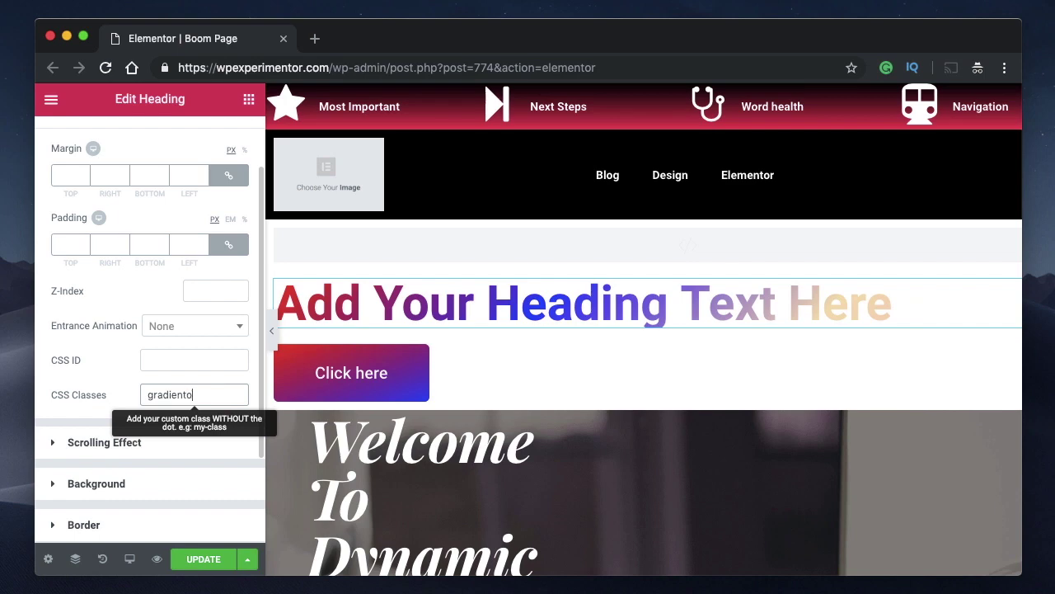
{"action": "key", "text": "super+a"}
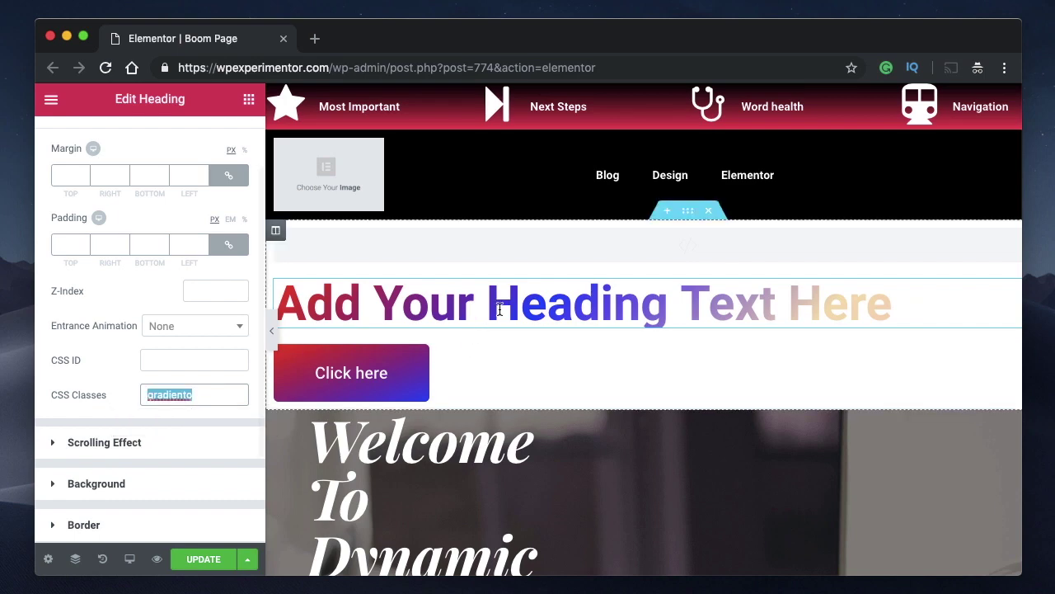
{"action": "left_click", "coordinate": [139, 393]}
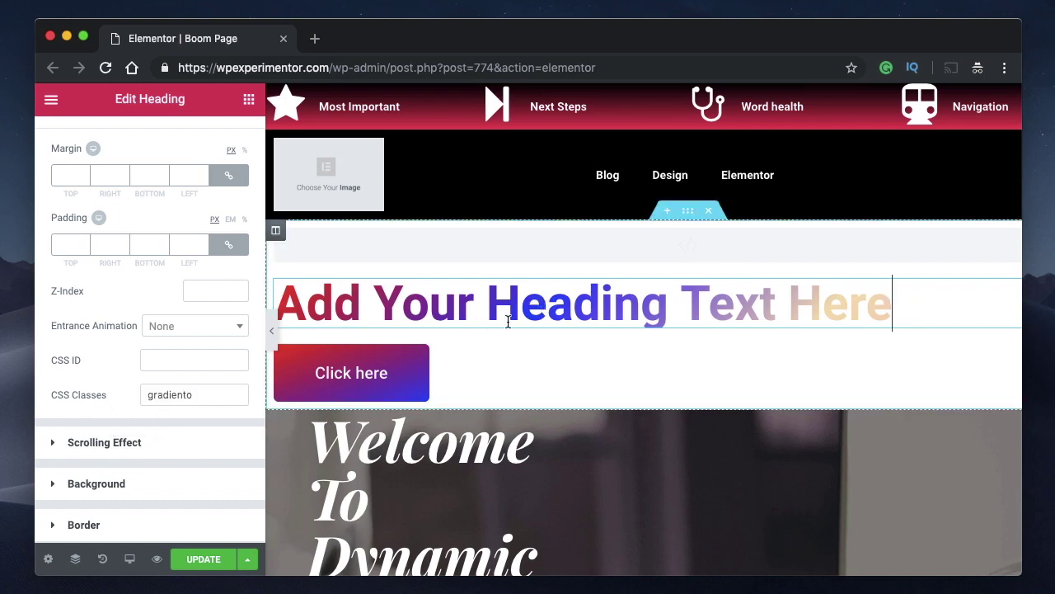
{"action": "double_click", "coordinate": [168, 394]}
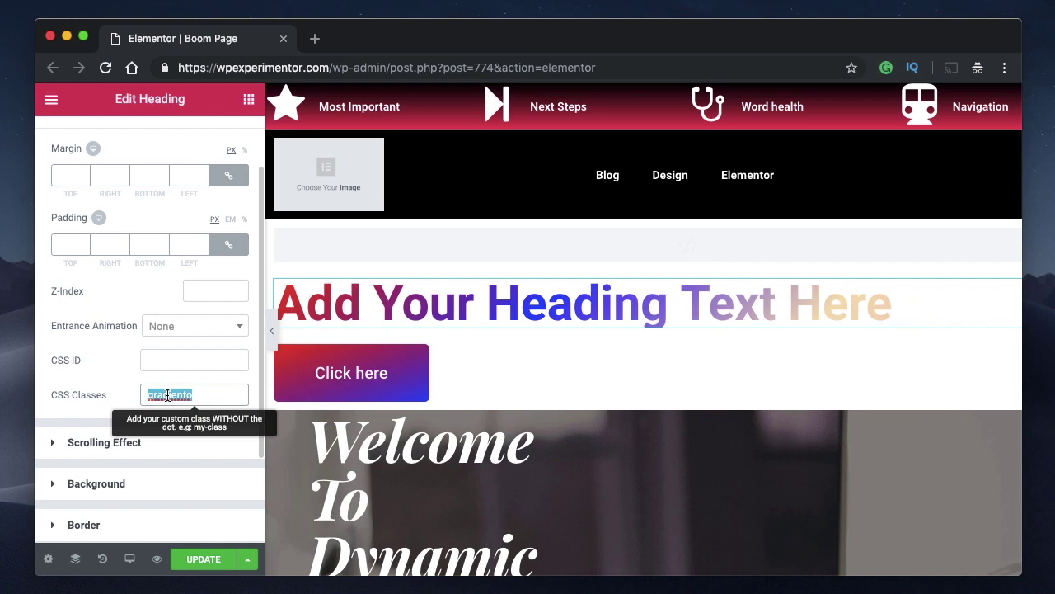
{"action": "left_click", "coordinate": [176, 393]}
{"action": "double_click", "coordinate": [175, 393]}
{"action": "left_click", "coordinate": [211, 388]}
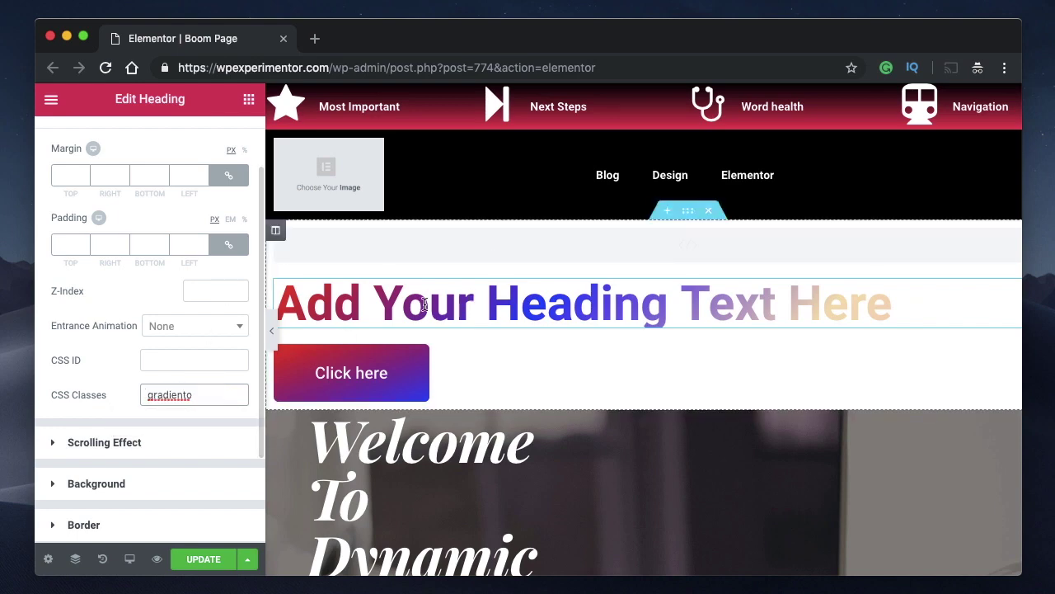
- Delete all the custom CSS of the "Add Your Heading Text Here" heading and collapse that section
{"action": "left_click", "coordinate": [289, 280]}
{"action": "scroll", "coordinate": [184, 217], "scroll_direction": "up", "scroll_amount": 2}
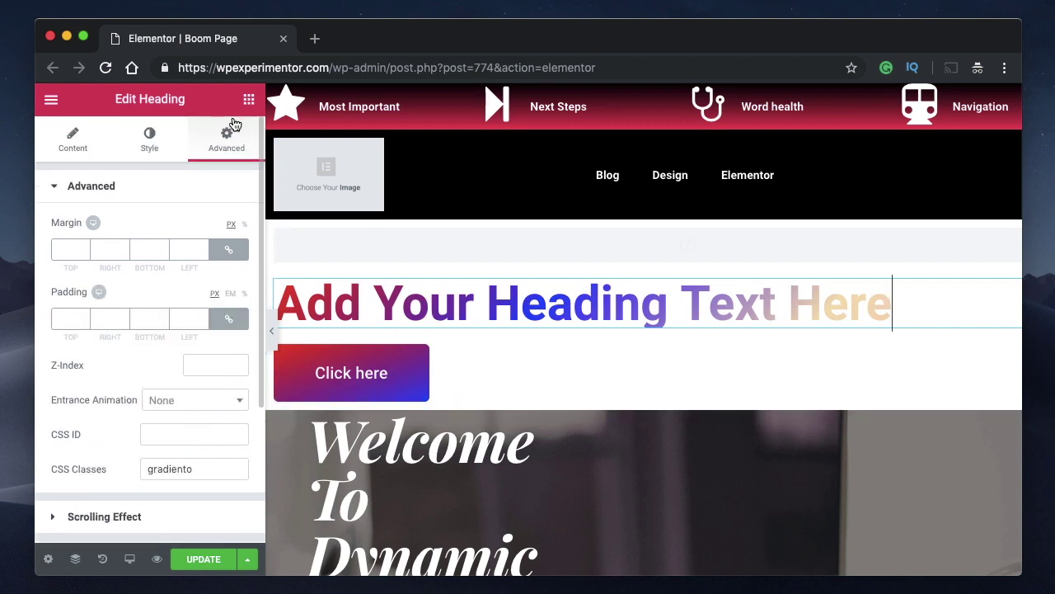
{"action": "scroll", "coordinate": [135, 358], "scroll_direction": "down", "scroll_amount": 4}
{"action": "left_click", "coordinate": [133, 529]}
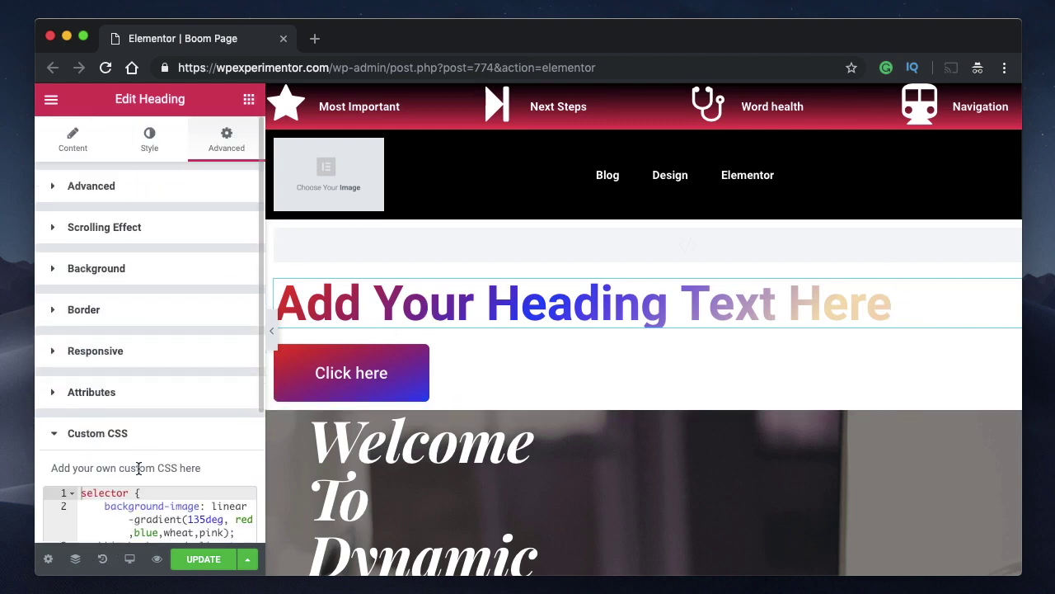
{"action": "scroll", "coordinate": [138, 462], "scroll_direction": "down", "scroll_amount": 3}
{"action": "left_click", "coordinate": [115, 421]}
{"action": "key", "text": "super+a"}
{"action": "key", "text": "BackSpace"}
{"action": "left_click", "coordinate": [113, 251]}
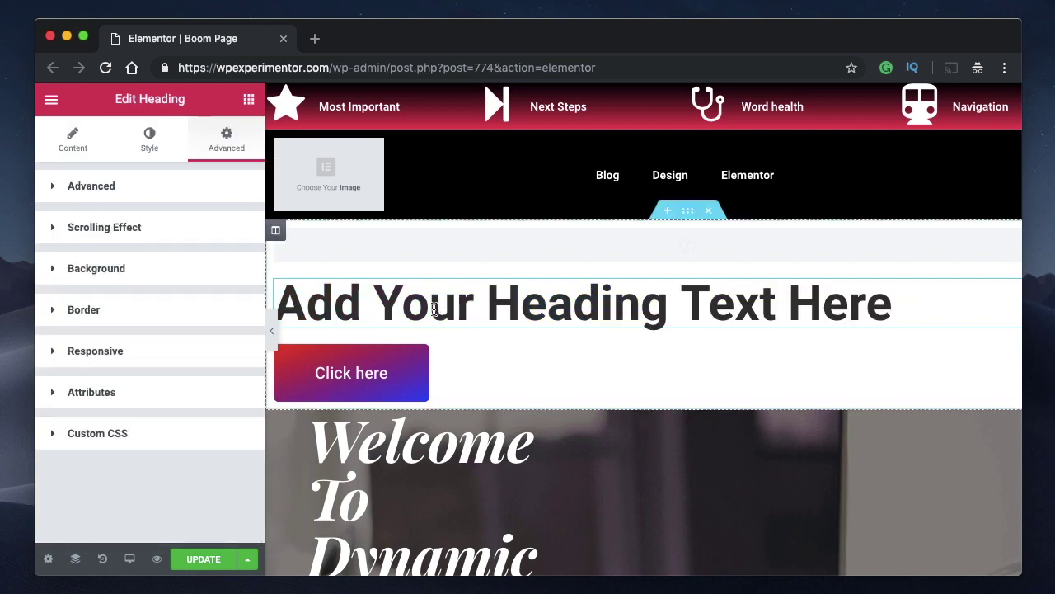
- Paste the copied gradient rule on a new line after the opening <style> tag in the HTML widget
{"action": "left_click", "coordinate": [498, 241]}
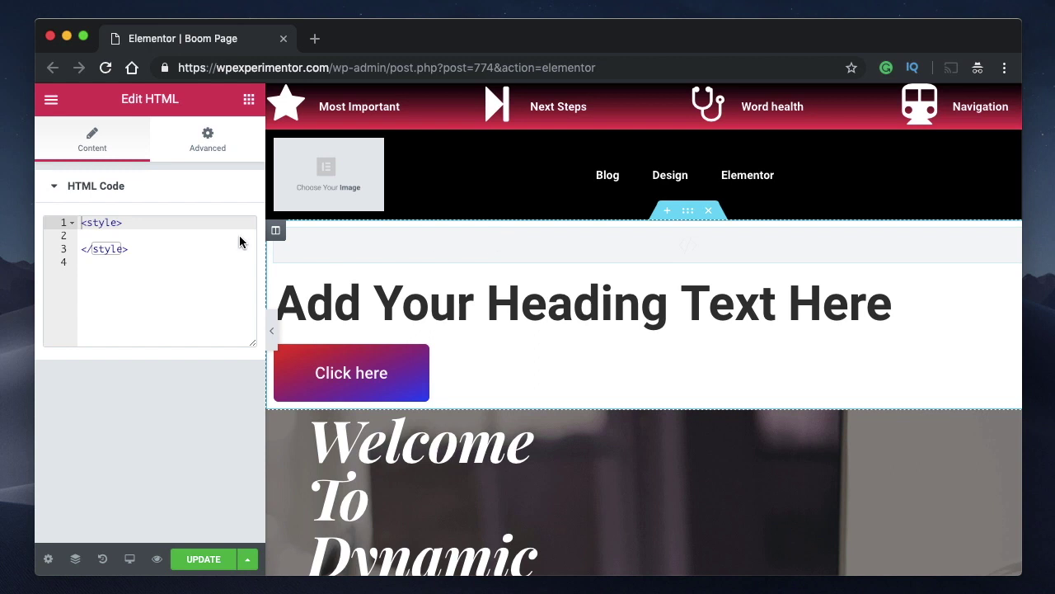
{"action": "left_click", "coordinate": [129, 222]}
{"action": "key", "text": "Return"}
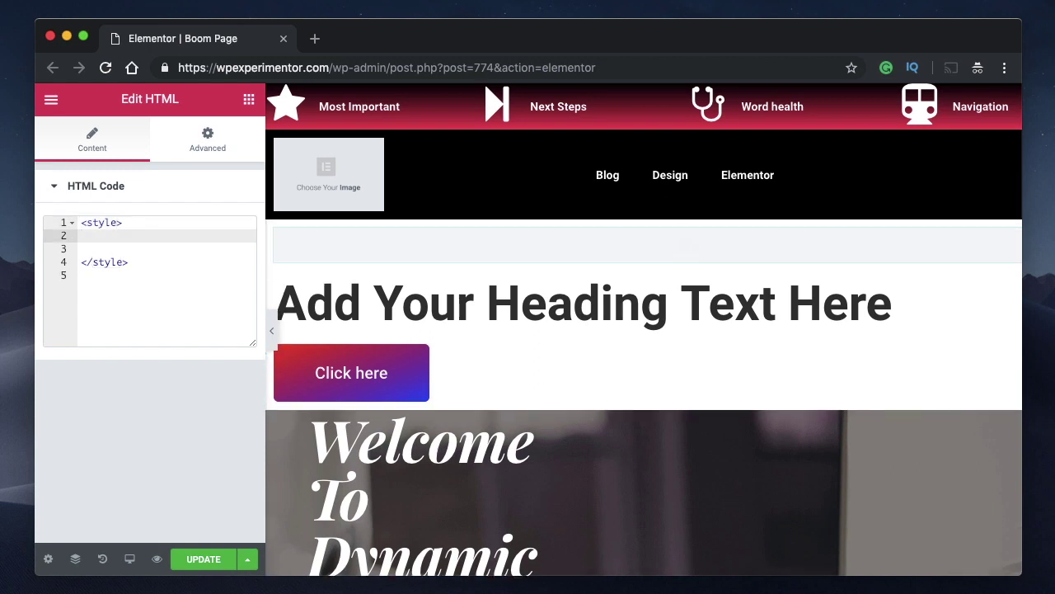
{"action": "key", "text": "super+v"}
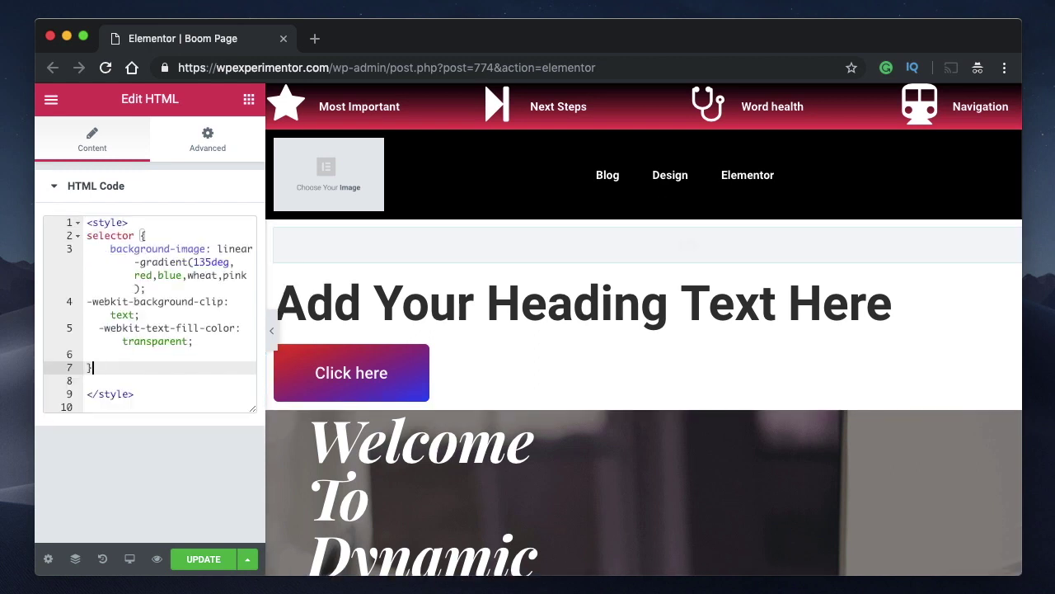
- Replace the word selector with a dot at the start of the gradient rule in the HTML widget
{"action": "double_click", "coordinate": [107, 237]}
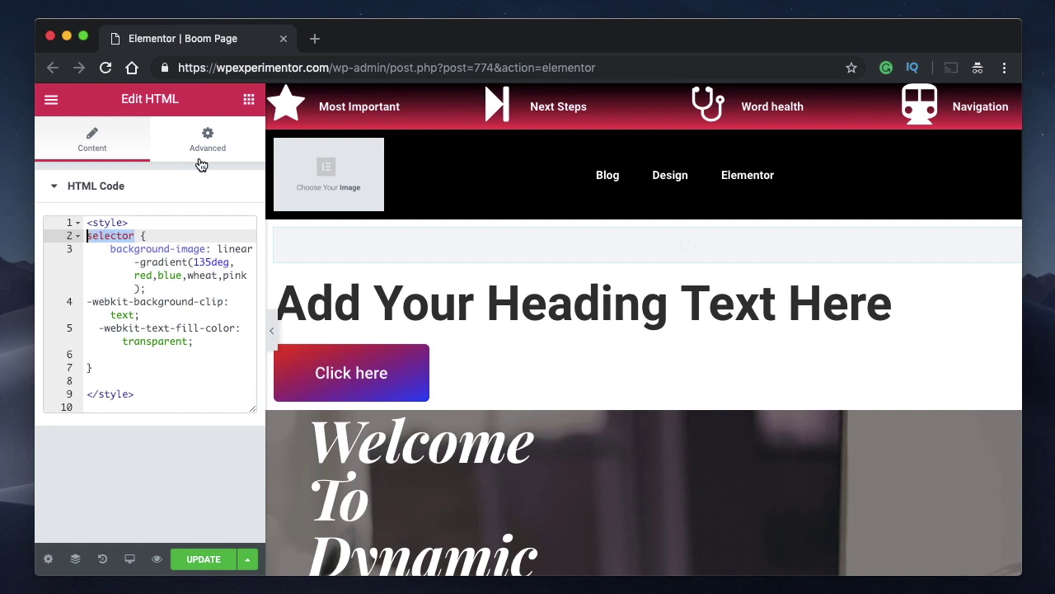
{"action": "double_click", "coordinate": [112, 235]}
{"action": "key", "text": "BackSpace"}
{"action": "type", "text": "."}
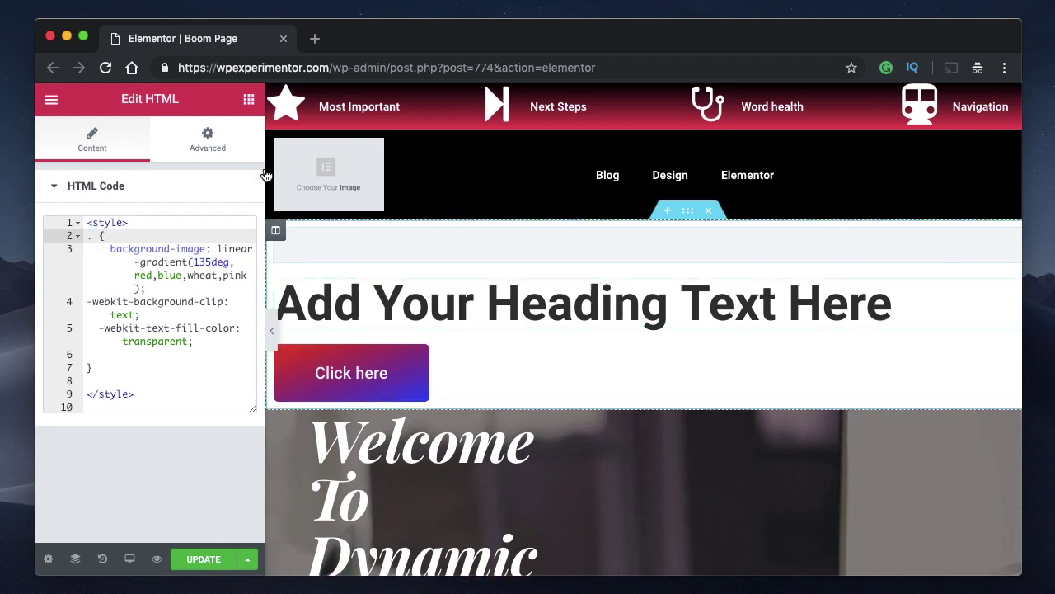
- Check the heading's CSS class and complete the HTML widget rule's selector as .gradiento
{"action": "left_click", "coordinate": [554, 305]}
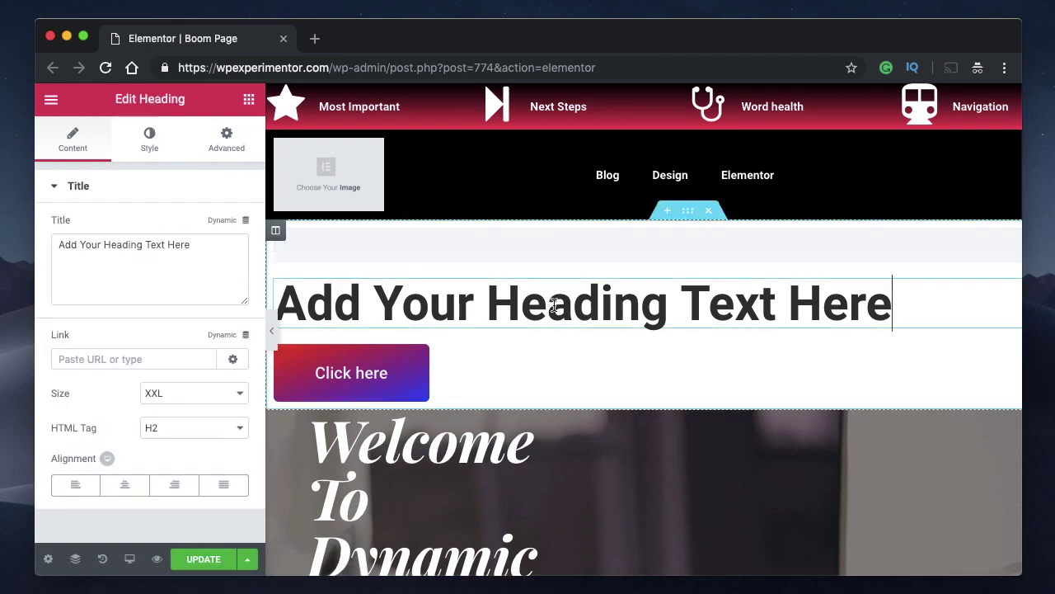
{"action": "left_click", "coordinate": [227, 138]}
{"action": "scroll", "coordinate": [142, 367], "scroll_direction": "down", "scroll_amount": 2}
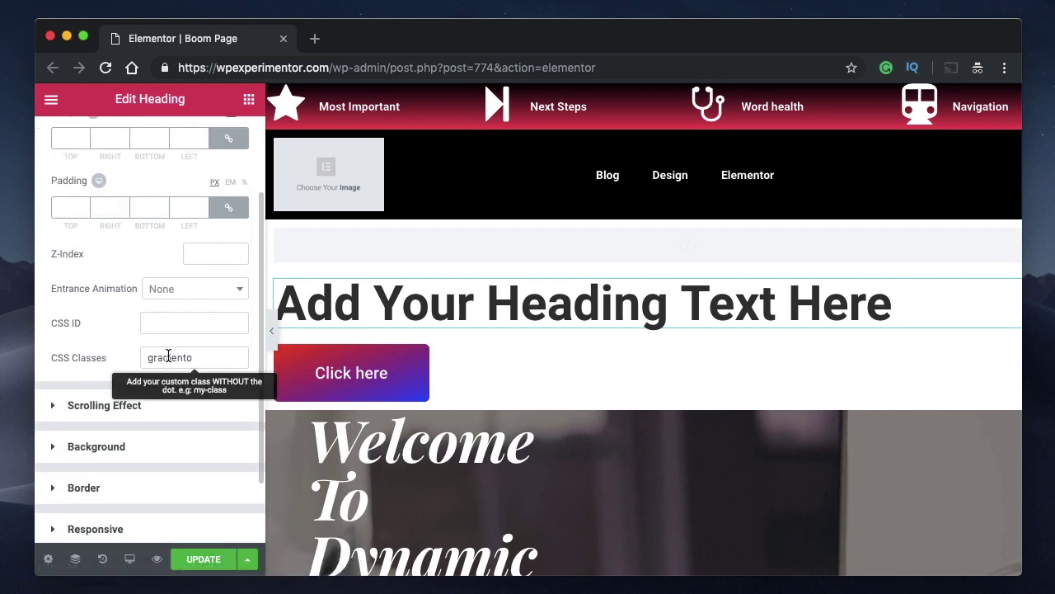
{"action": "double_click", "coordinate": [168, 356]}
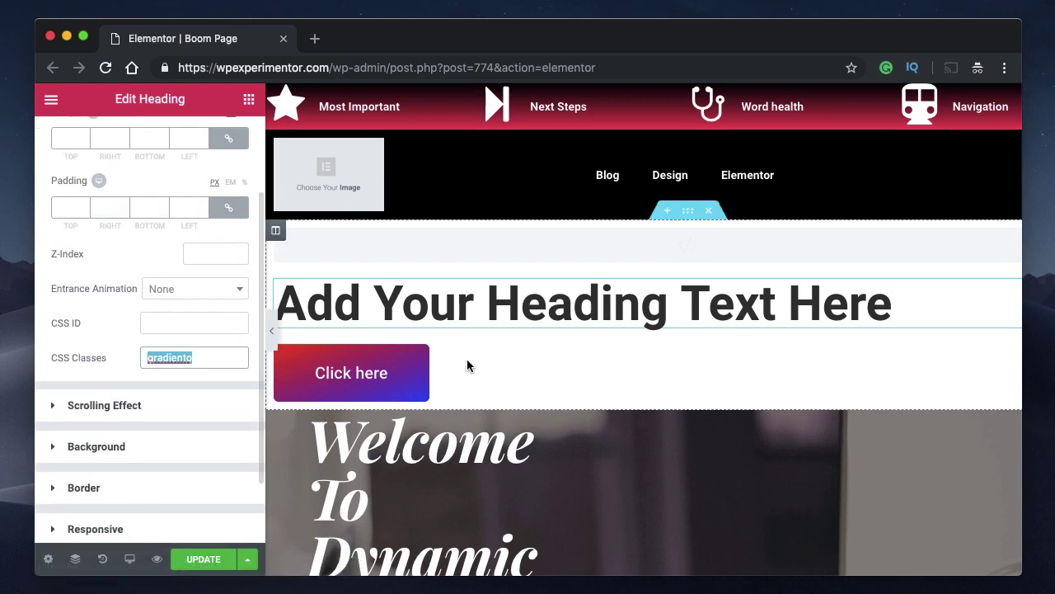
{"action": "left_click", "coordinate": [526, 243]}
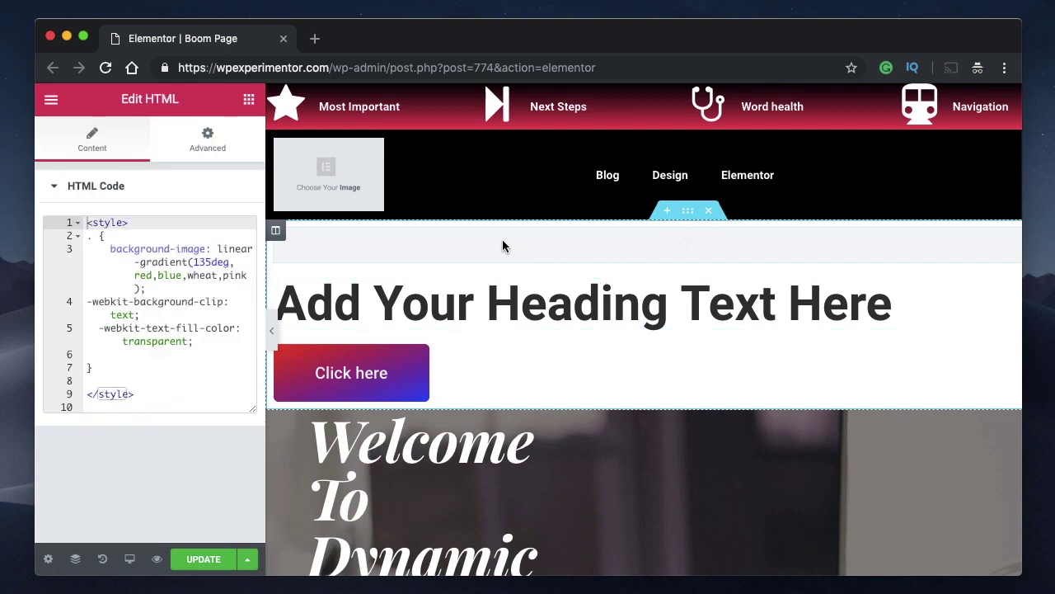
{"action": "left_click", "coordinate": [98, 237]}
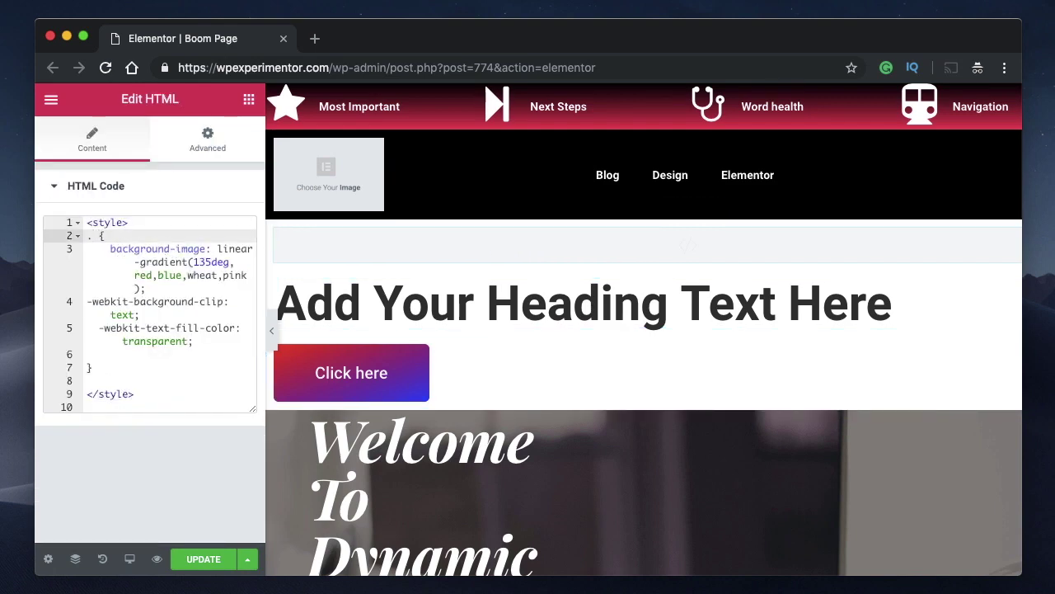
{"action": "type", "text": "gradiento"}
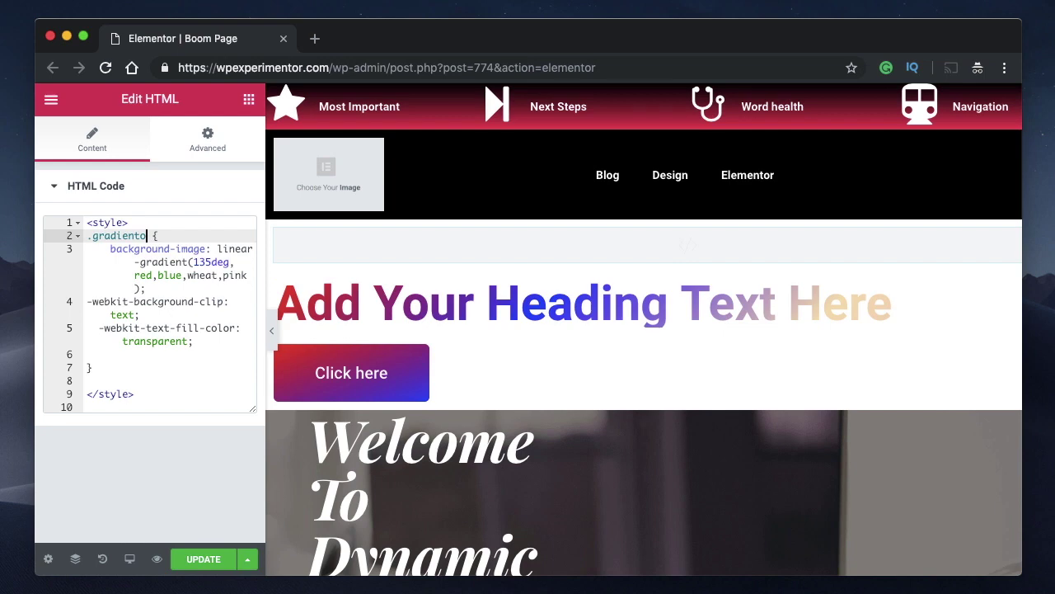
{"action": "double_click", "coordinate": [117, 236]}
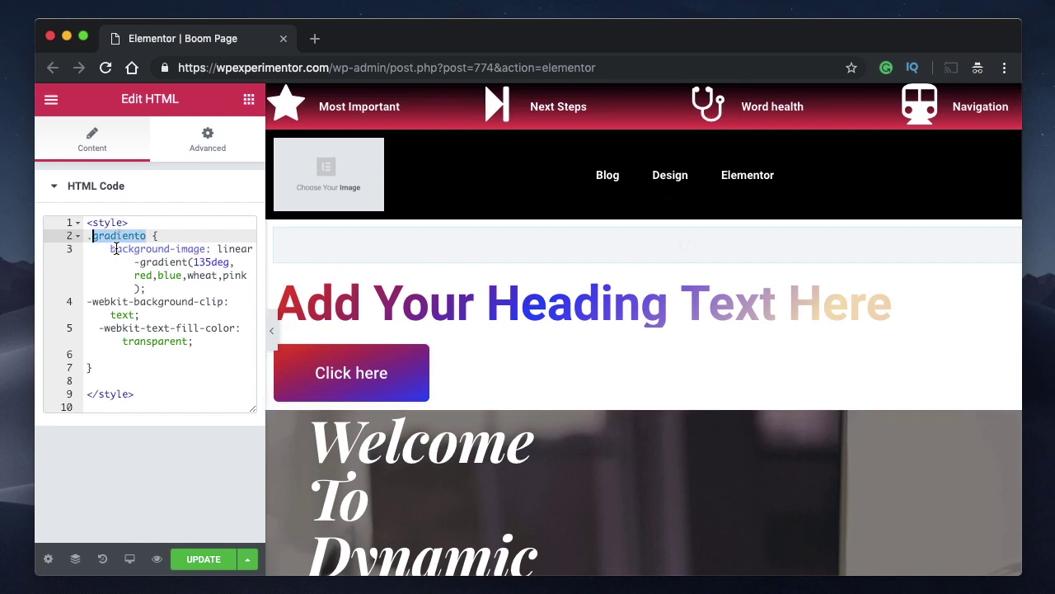
{"action": "double_click", "coordinate": [124, 249]}
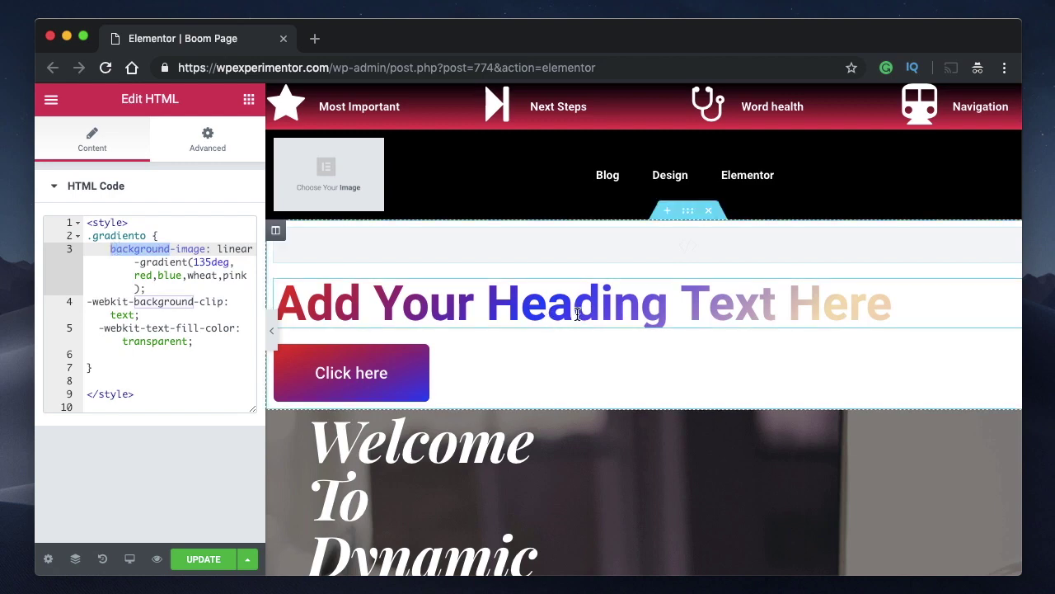
{"action": "double_click", "coordinate": [105, 223]}
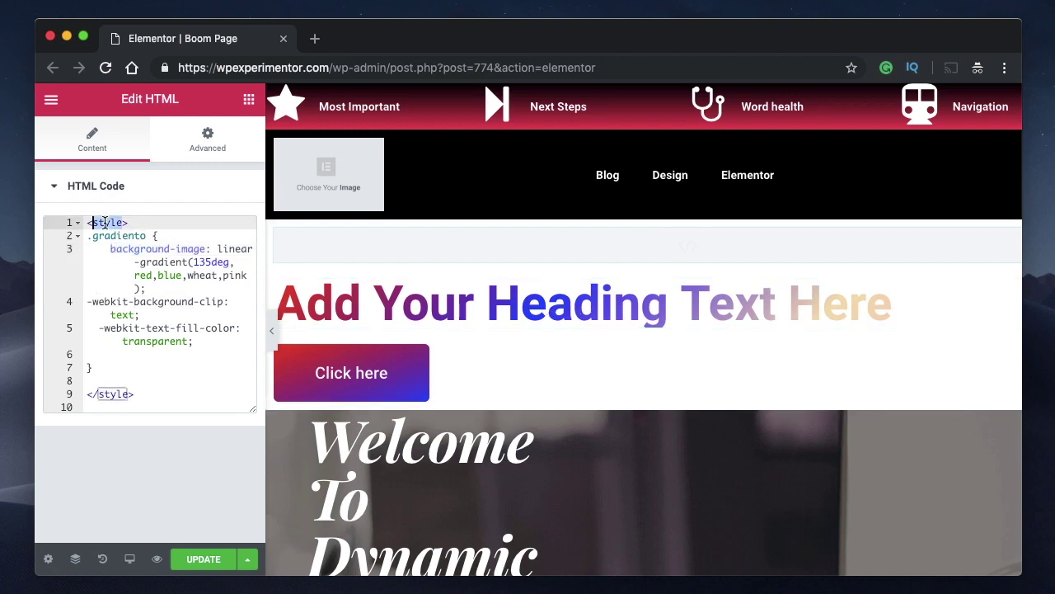
- Add several blank lines above the closing </style> tag in the HTML widget
{"action": "double_click", "coordinate": [112, 394]}
{"action": "left_click", "coordinate": [443, 378]}
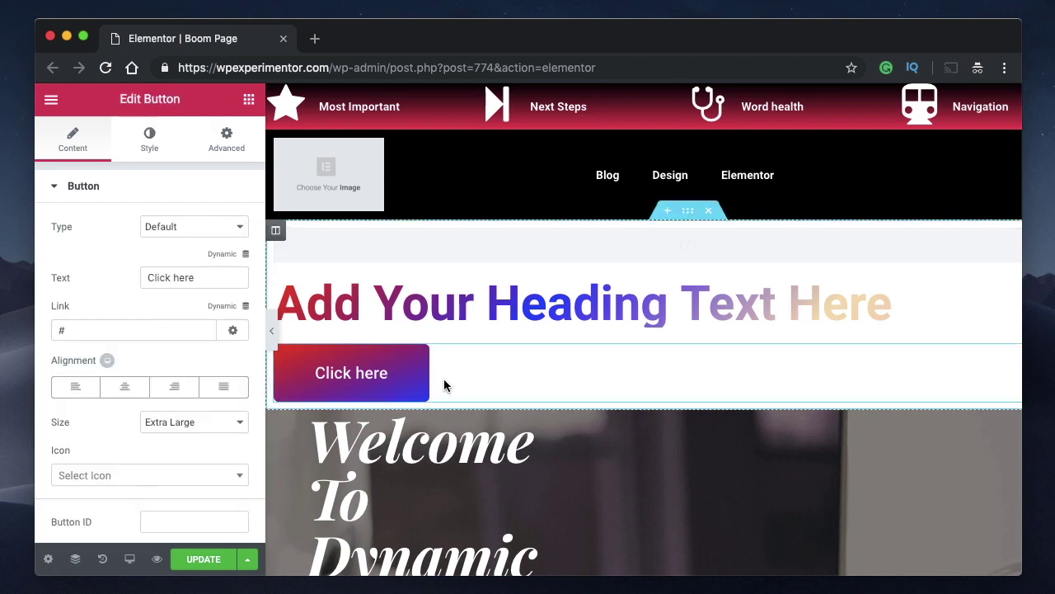
{"action": "left_click", "coordinate": [370, 403]}
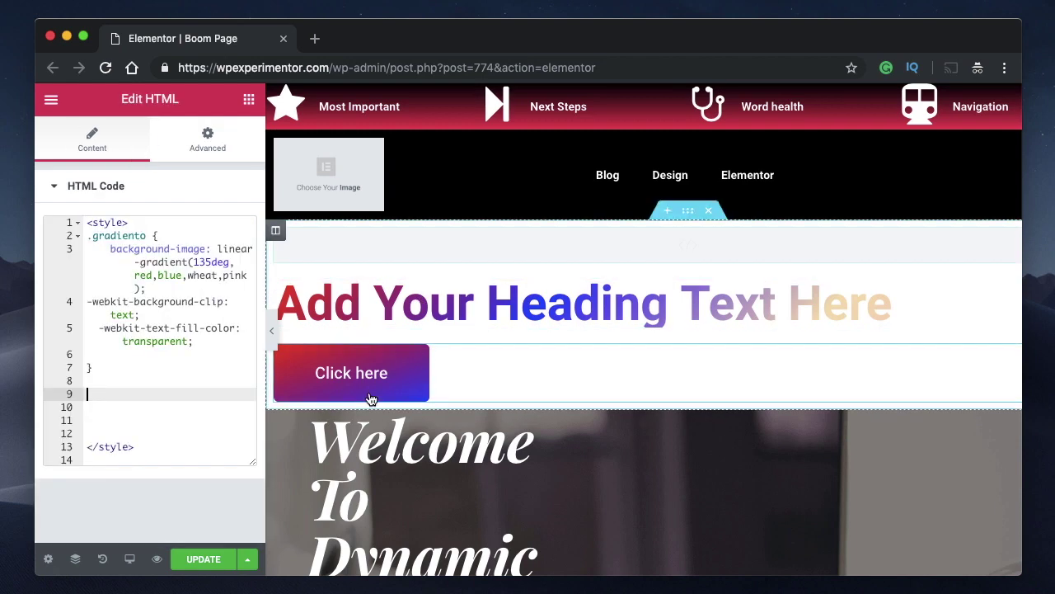
- Copy all the custom CSS of the "Click here" button, delete it there and collapse that section
{"action": "left_click", "coordinate": [462, 368]}
{"action": "left_click", "coordinate": [223, 138]}
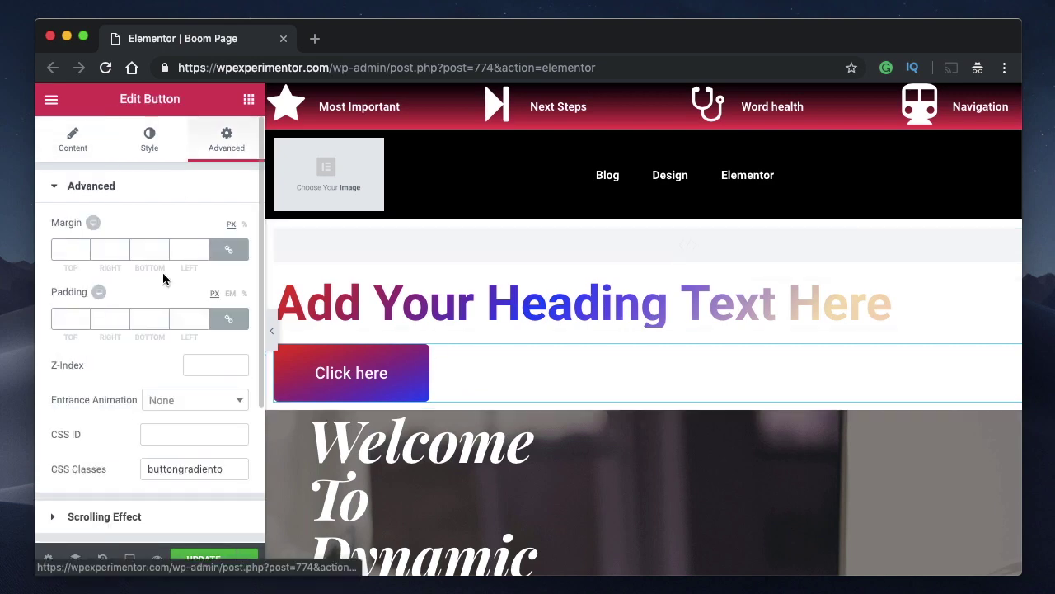
{"action": "scroll", "coordinate": [159, 346], "scroll_direction": "down", "scroll_amount": 3}
{"action": "scroll", "coordinate": [159, 346], "scroll_direction": "down", "scroll_amount": 2}
{"action": "left_click", "coordinate": [118, 522]}
{"action": "scroll", "coordinate": [122, 454], "scroll_direction": "down", "scroll_amount": 1}
{"action": "scroll", "coordinate": [121, 455], "scroll_direction": "down", "scroll_amount": 1}
{"action": "left_click", "coordinate": [102, 418]}
{"action": "key", "text": "ctrl+a"}
{"action": "key", "text": "super+c"}
{"action": "key", "text": "BackSpace"}
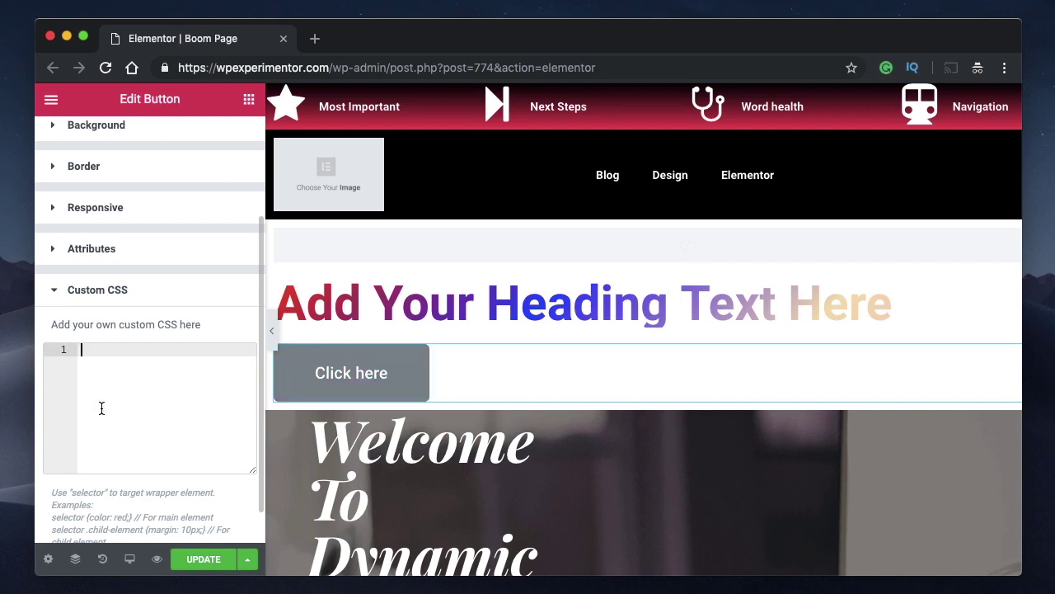
{"action": "left_click", "coordinate": [106, 292]}
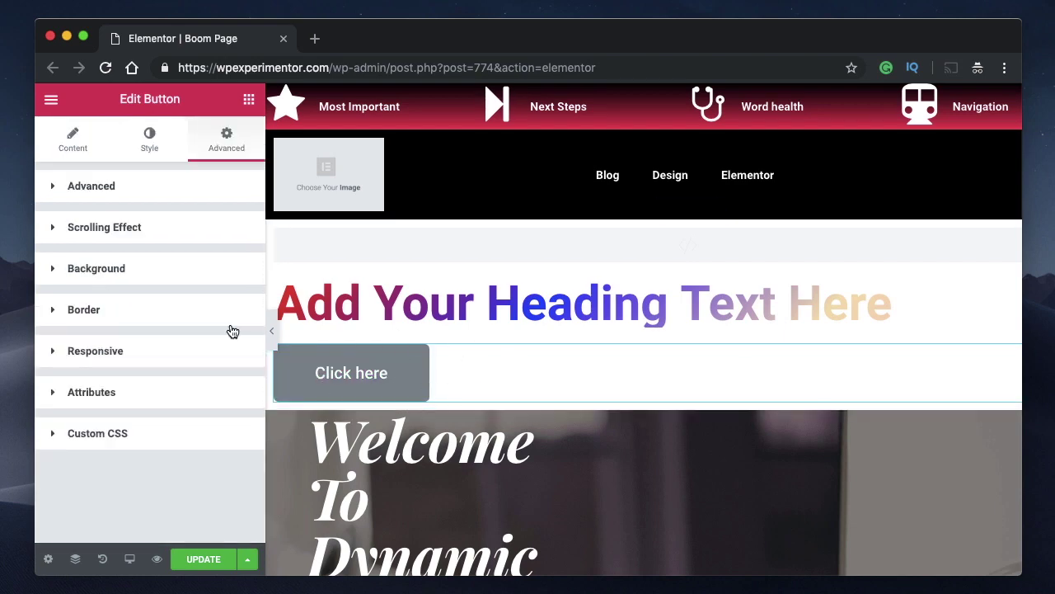
- Check the CSS class assigned to the "Click here" button in its advanced settings
{"action": "left_click", "coordinate": [137, 185]}
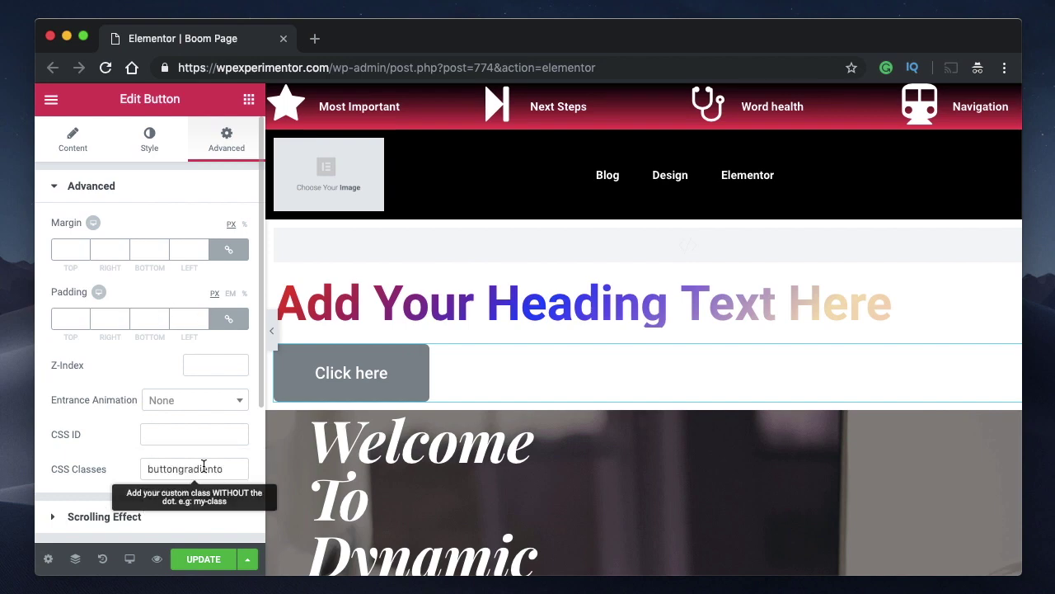
{"action": "double_click", "coordinate": [174, 470]}
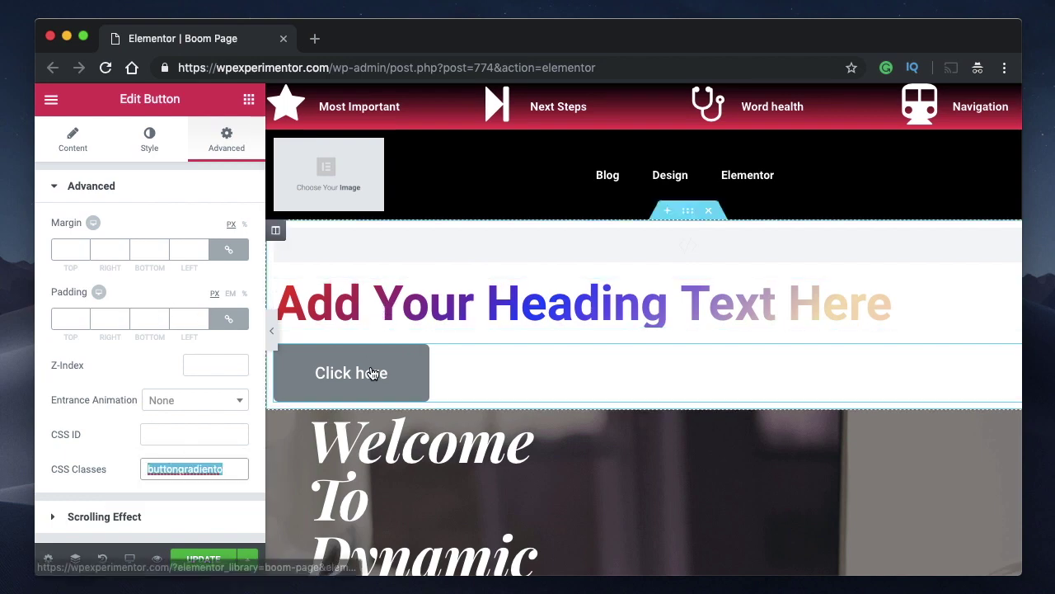
{"action": "left_click", "coordinate": [216, 461]}
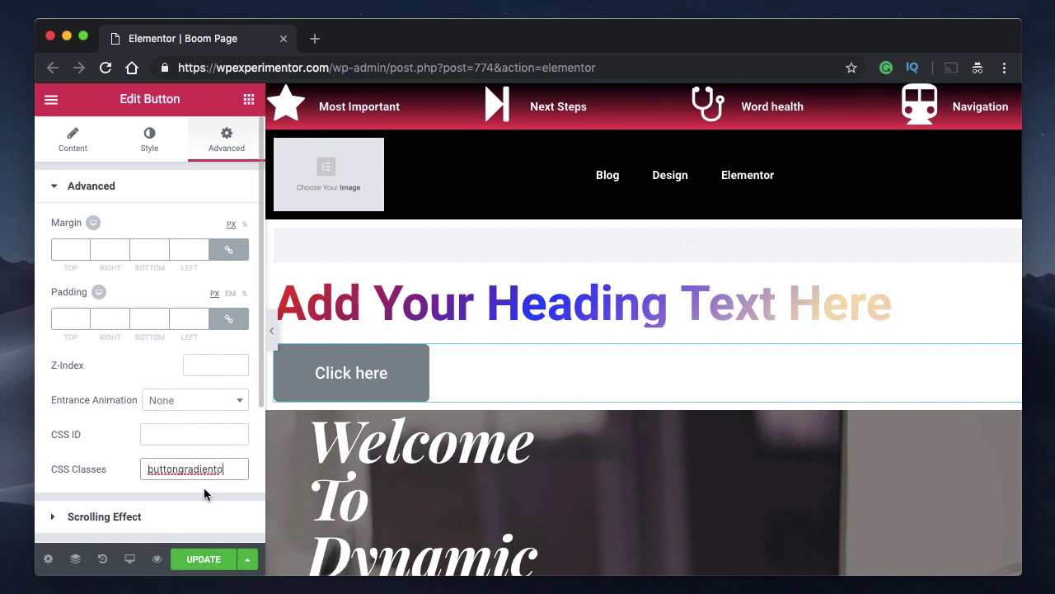
{"action": "left_click", "coordinate": [155, 191]}
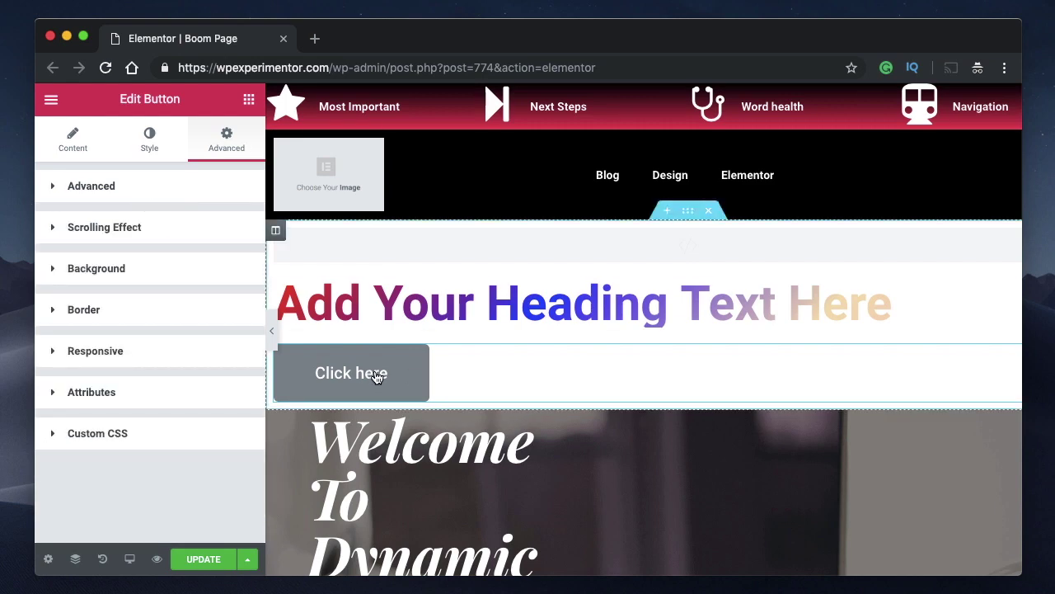
- Paste the copied button gradient rule on a new line below the .gradiento rule in the HTML widget
{"action": "left_click", "coordinate": [435, 246]}
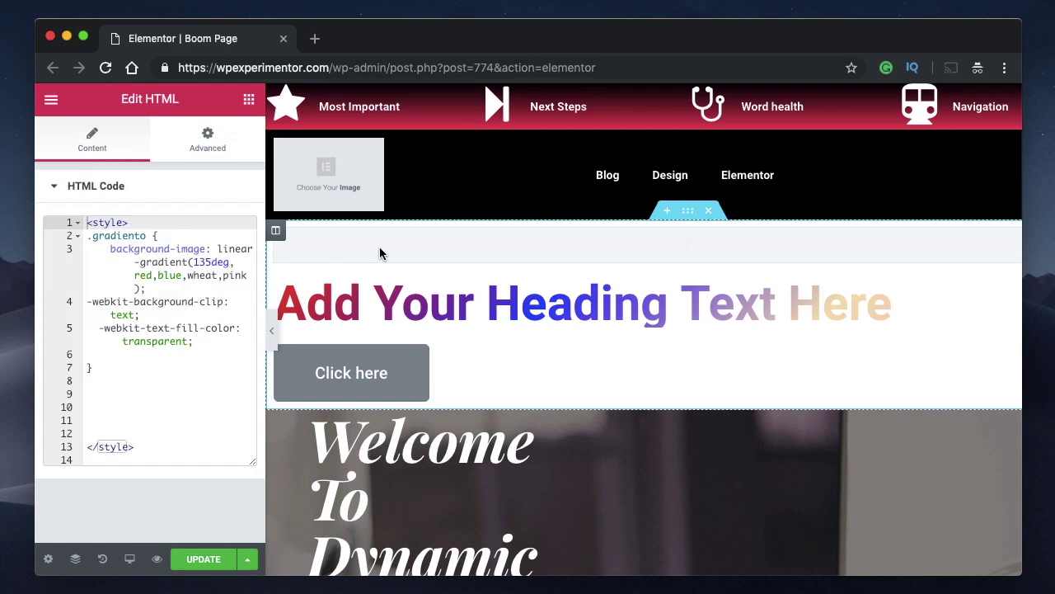
{"action": "left_click", "coordinate": [87, 236]}
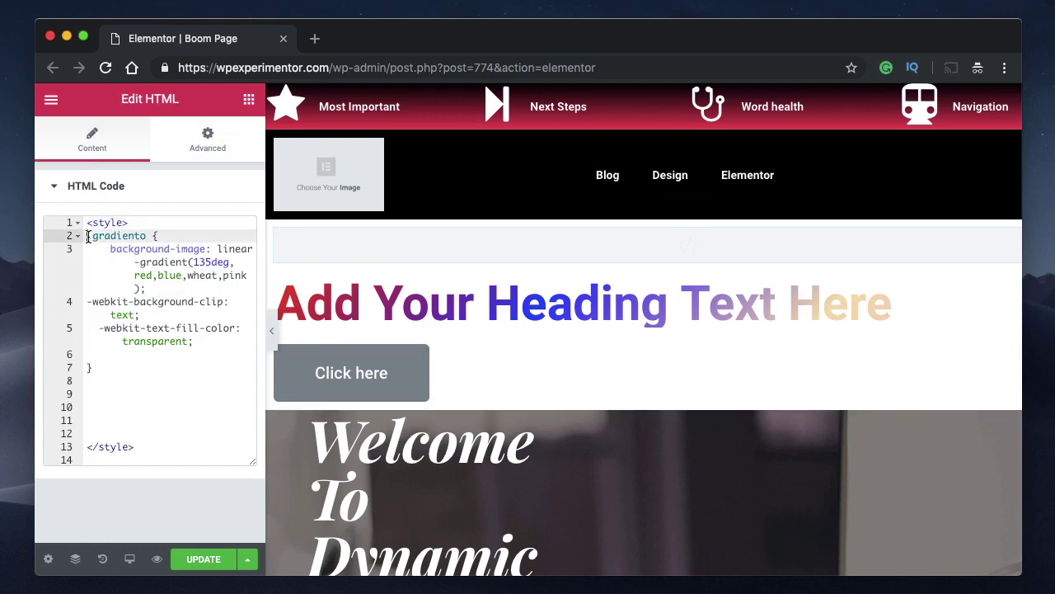
{"action": "left_click", "coordinate": [103, 367]}
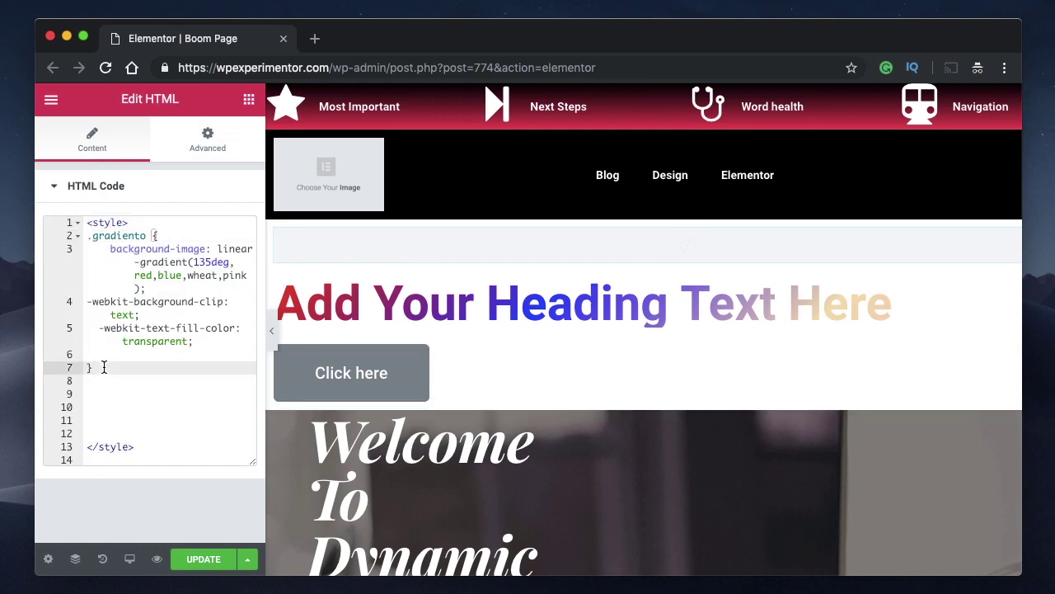
{"action": "key", "text": "Return"}
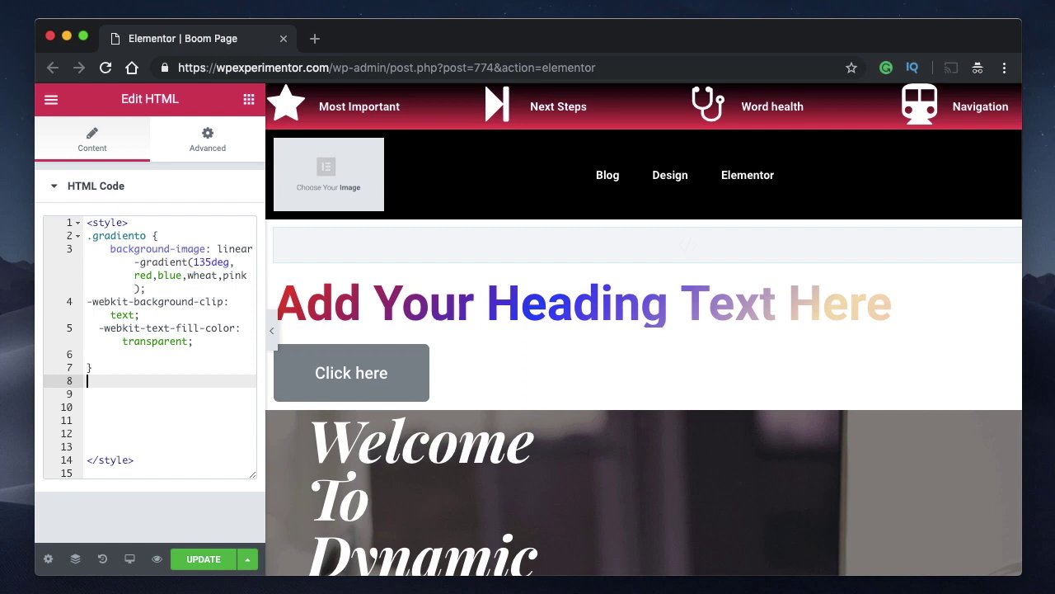
{"action": "key", "text": "super+v"}
{"action": "type", "text": "}"}
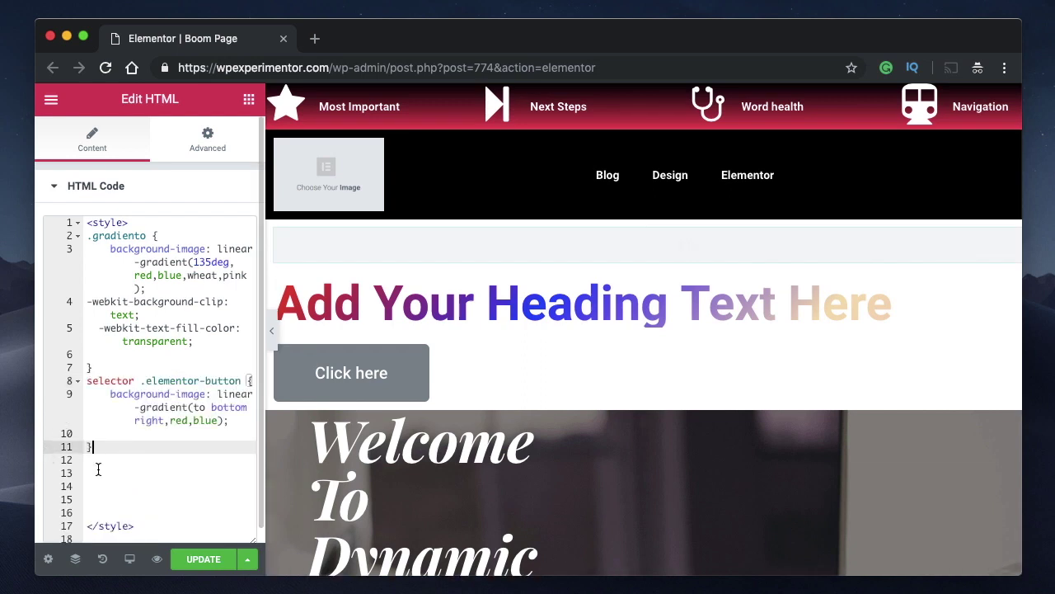
- Remove two of the surplus blank lines below the pasted button rule in the HTML widget
{"action": "left_click", "coordinate": [105, 488]}
{"action": "key", "text": "Down"}
{"action": "key", "text": "BackSpace"}
{"action": "key", "text": "BackSpace"}
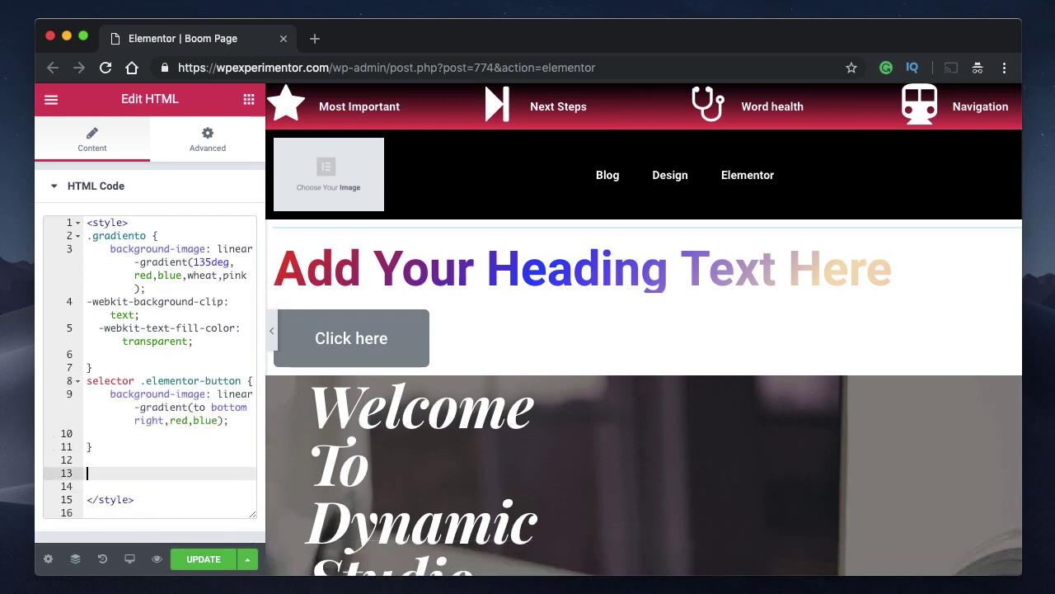
- Replace the word selector in the button rule with .buttongradiento, keeping .elementor-button after it
{"action": "double_click", "coordinate": [113, 380]}
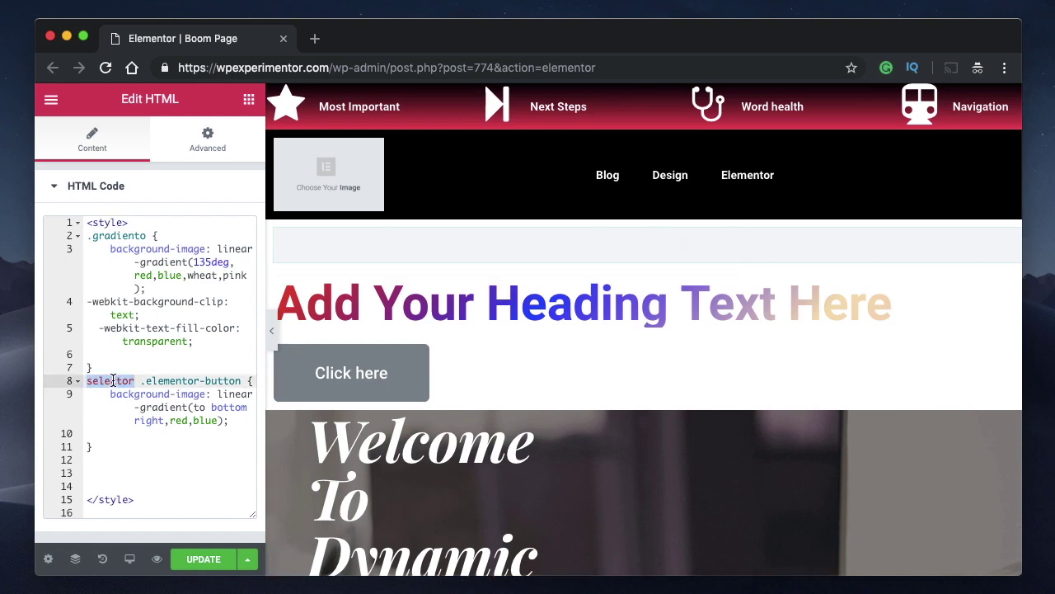
{"action": "type", "text": "."}
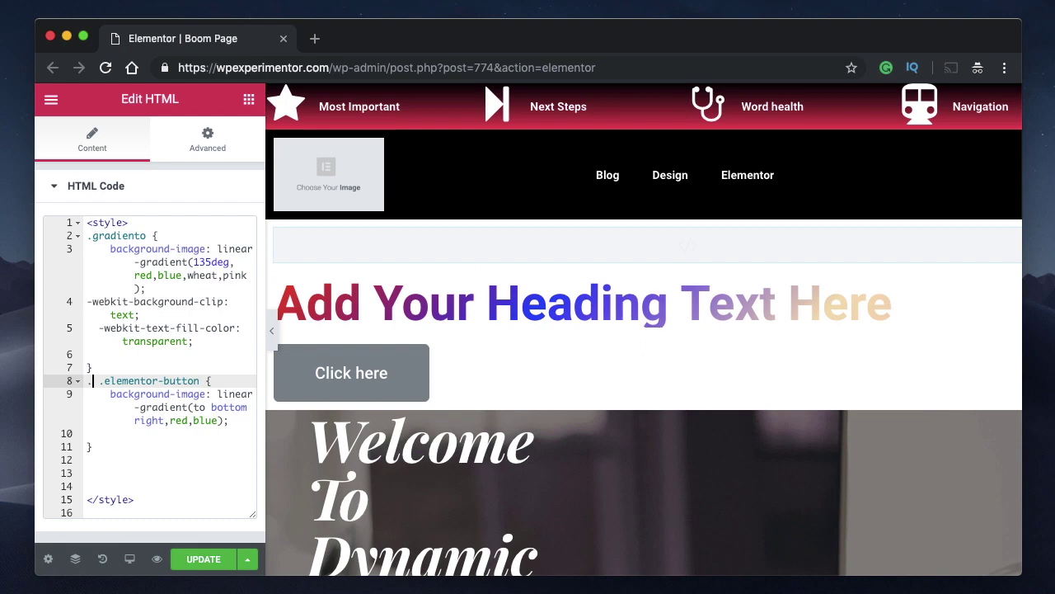
{"action": "type", "text": "button"}
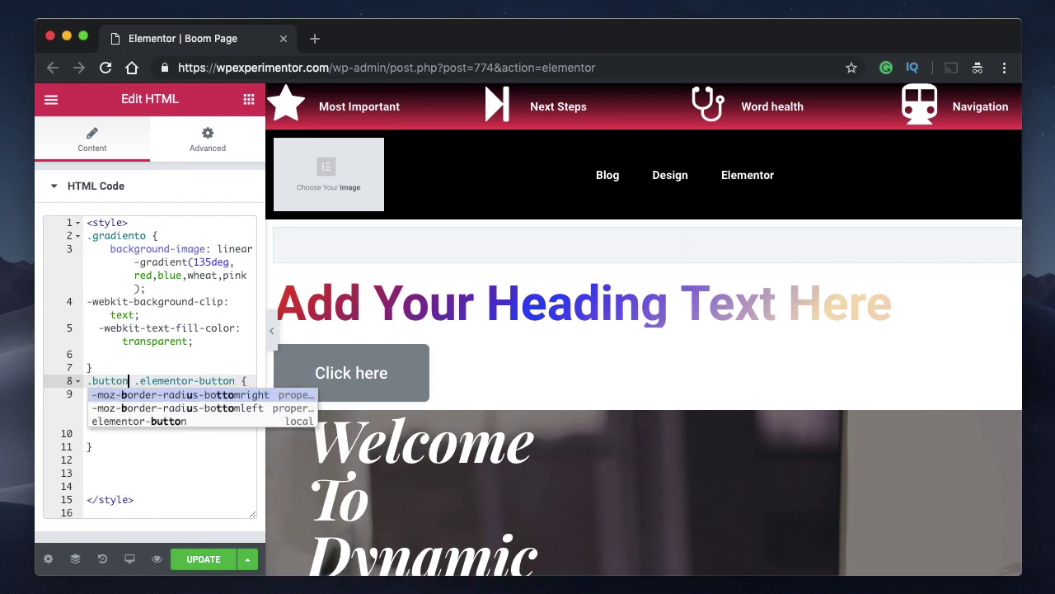
{"action": "type", "text": "gradient"}
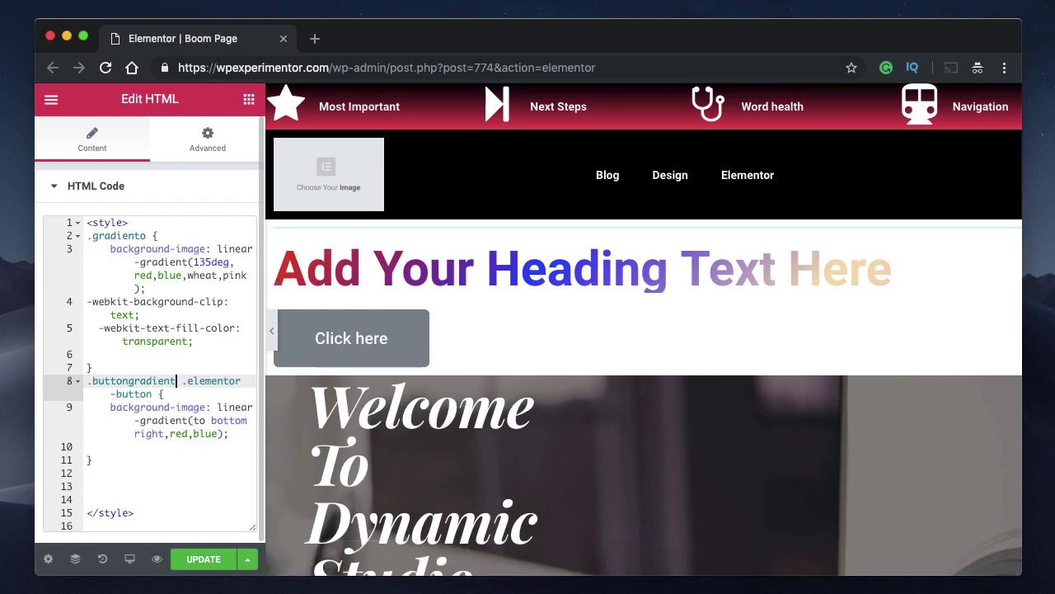
{"action": "type", "text": "o"}
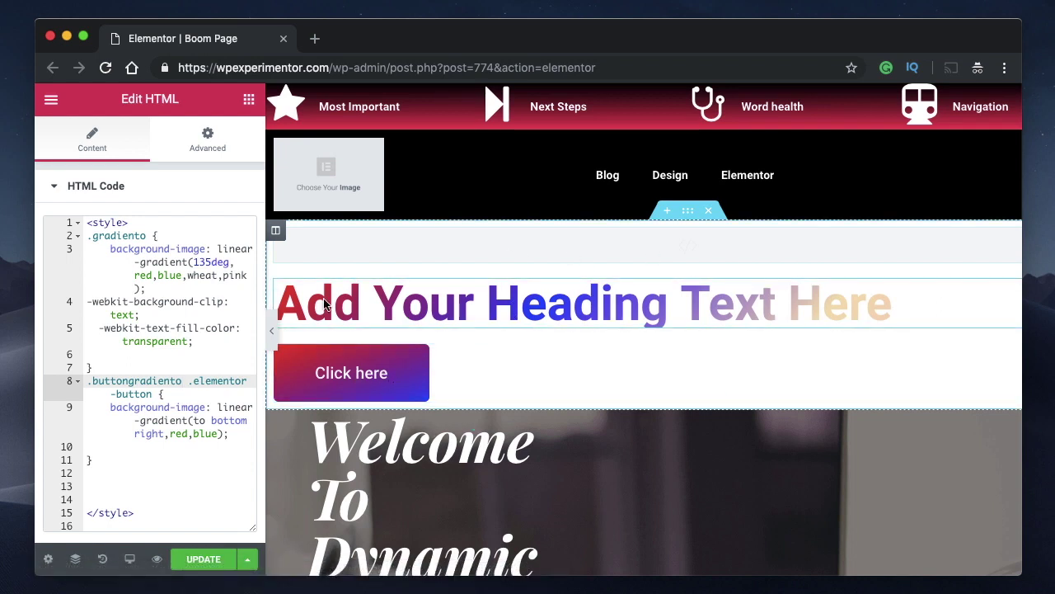
- Delete the remaining extra blank lines above the closing </style> tag, leaving a single one
{"action": "double_click", "coordinate": [108, 223]}
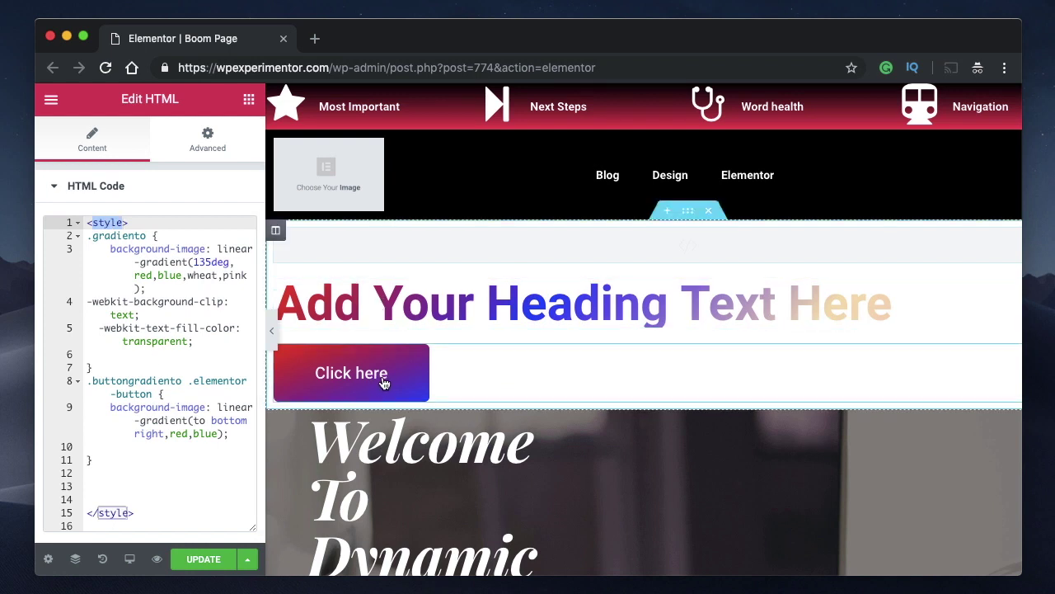
{"action": "left_click", "coordinate": [118, 463]}
{"action": "left_click", "coordinate": [91, 498]}
{"action": "key", "text": "BackSpace"}
{"action": "key", "text": "BackSpace"}
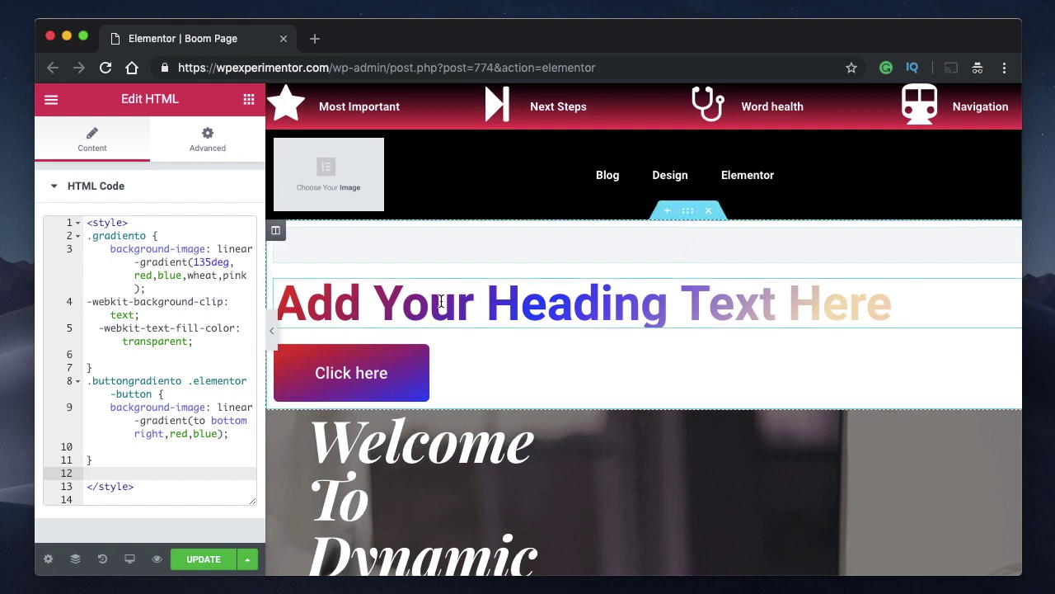
- Review the advanced settings of the "Add Your Heading Text Here" heading, including its CSS class and the Custom CSS section
{"action": "left_click", "coordinate": [371, 303]}
{"action": "left_click", "coordinate": [226, 139]}
{"action": "scroll", "coordinate": [208, 214], "scroll_direction": "down", "scroll_amount": 5}
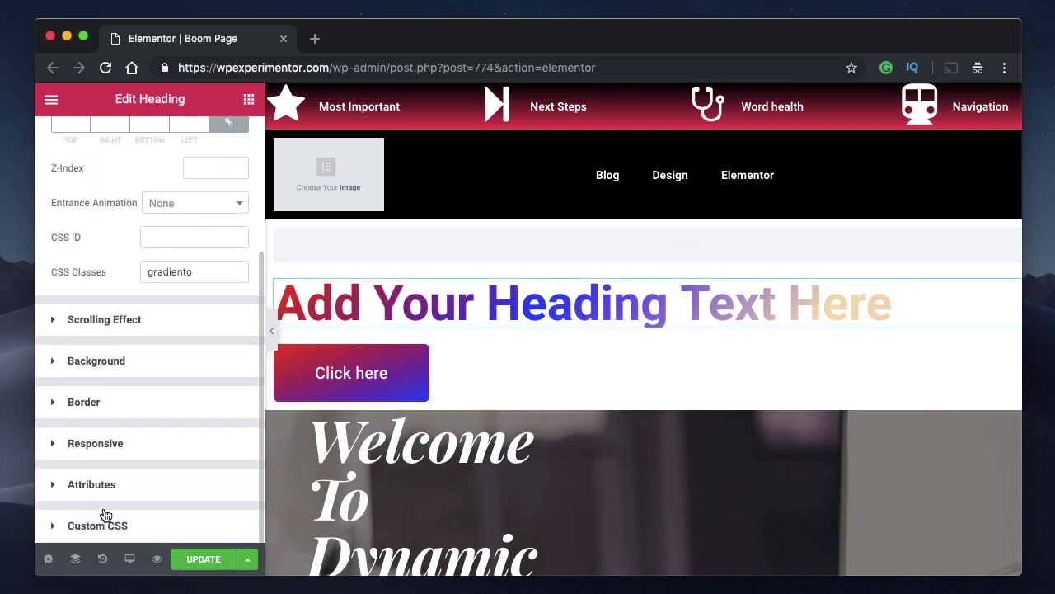
{"action": "scroll", "coordinate": [143, 401], "scroll_direction": "up", "scroll_amount": 5}
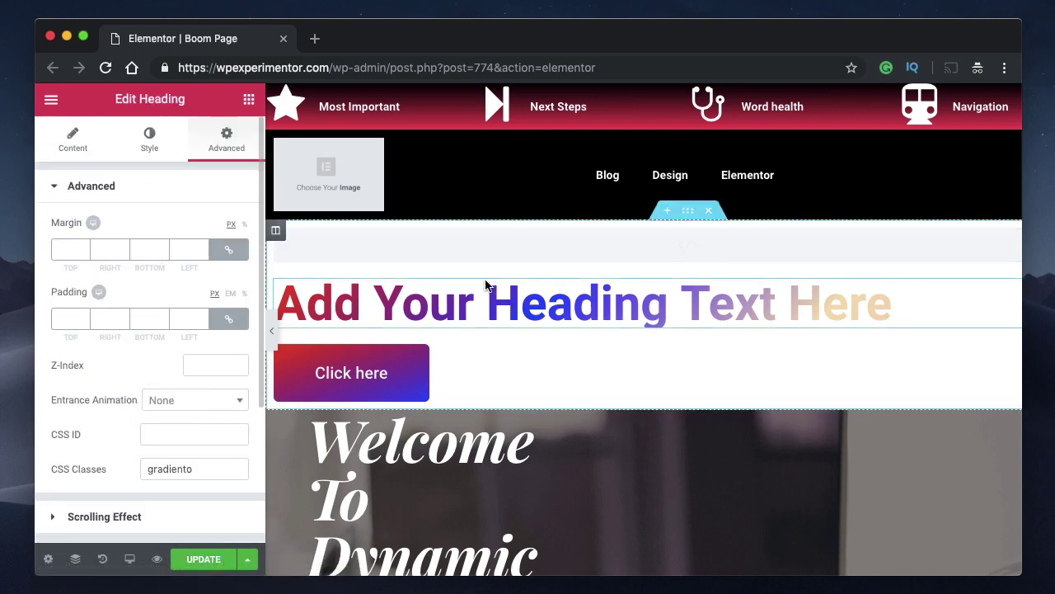
- Review the style tags and the .gradiento and .buttongradiento selectors in the HTML widget, along with the button's CSS class
{"action": "left_click", "coordinate": [543, 248]}
{"action": "double_click", "coordinate": [108, 223]}
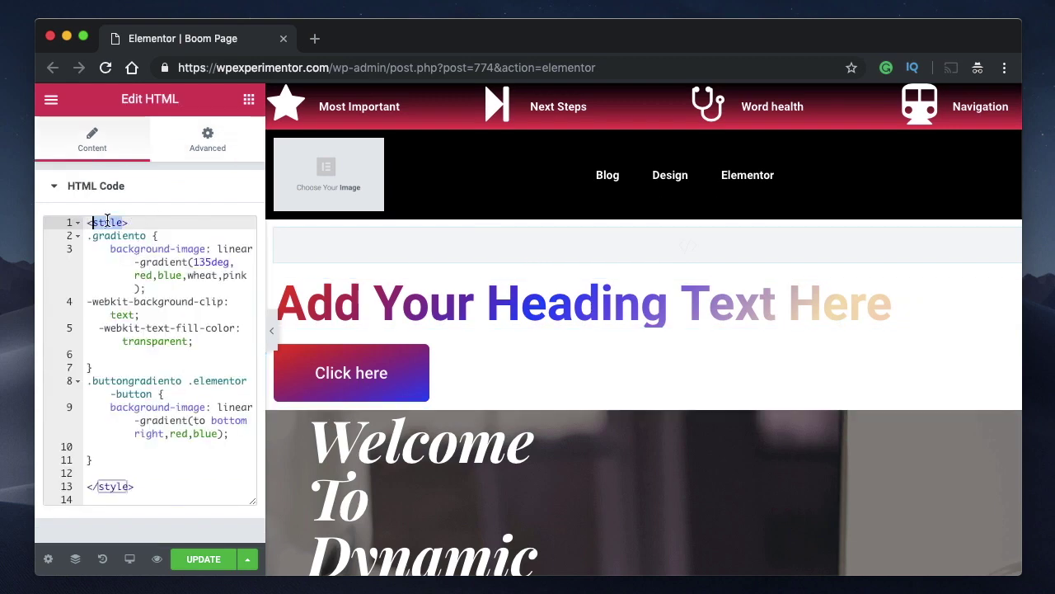
{"action": "double_click", "coordinate": [116, 487]}
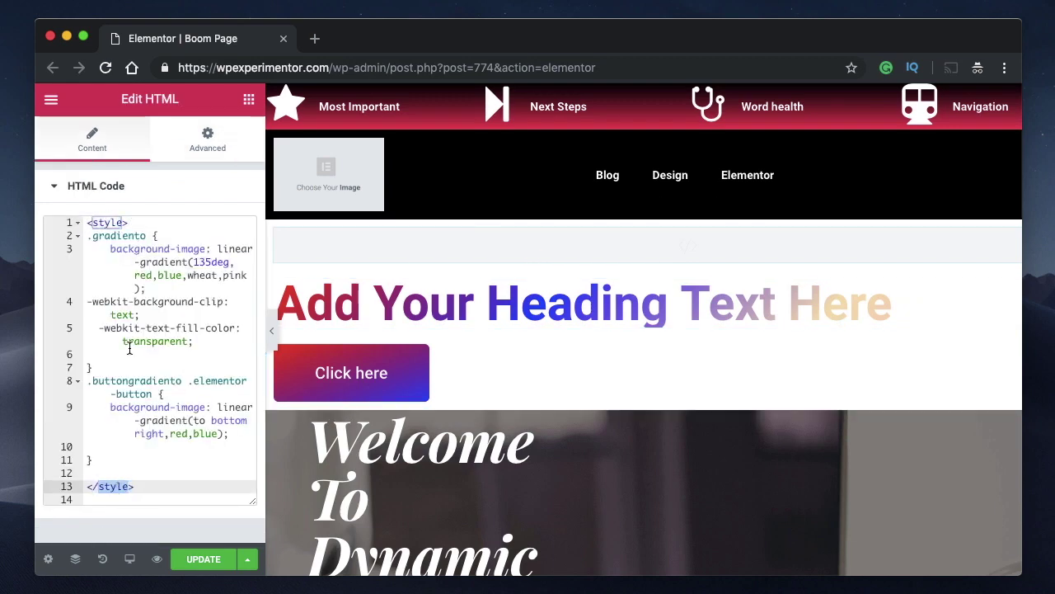
{"action": "double_click", "coordinate": [105, 222]}
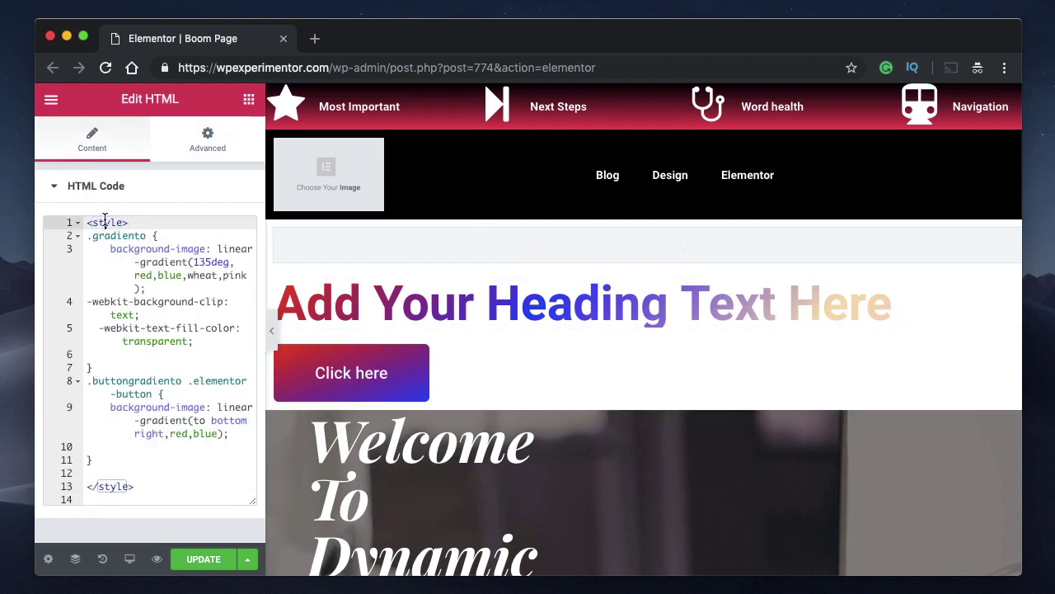
{"action": "left_click", "coordinate": [358, 306]}
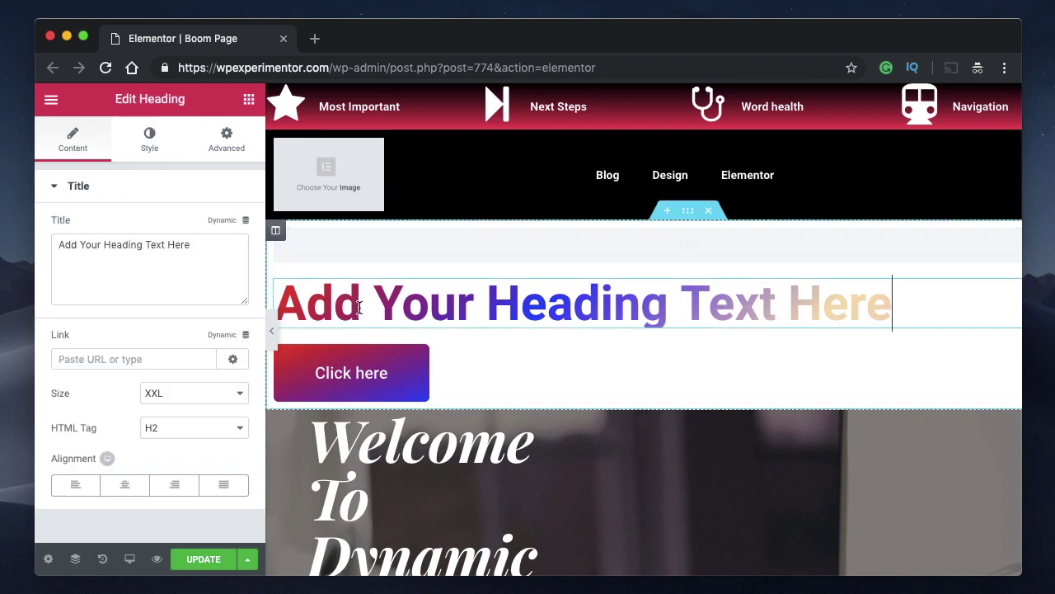
{"action": "left_click", "coordinate": [443, 247]}
{"action": "double_click", "coordinate": [111, 236]}
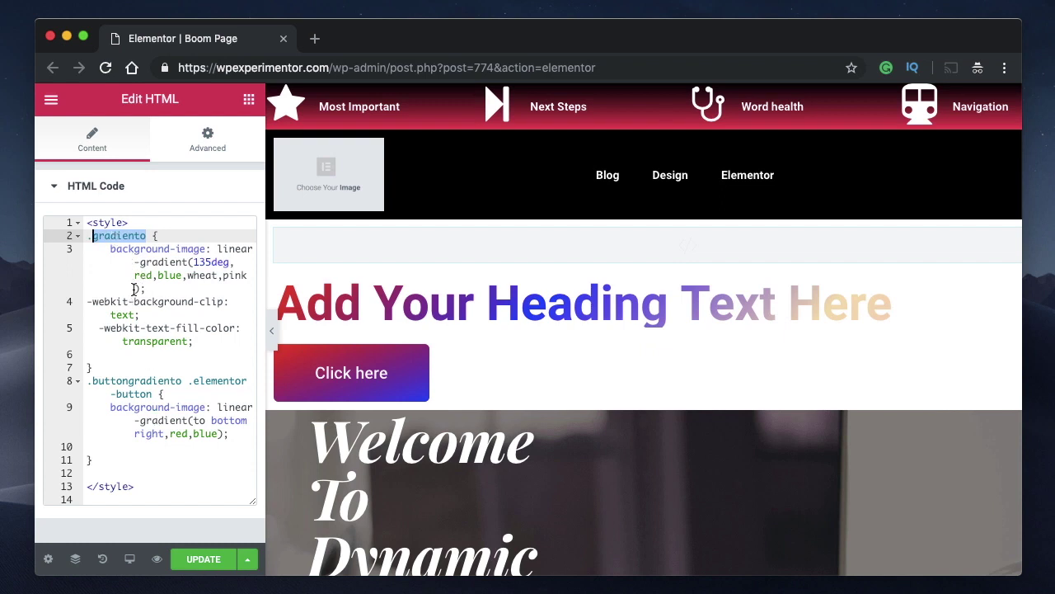
{"action": "left_click", "coordinate": [130, 378]}
{"action": "left_click", "coordinate": [436, 372]}
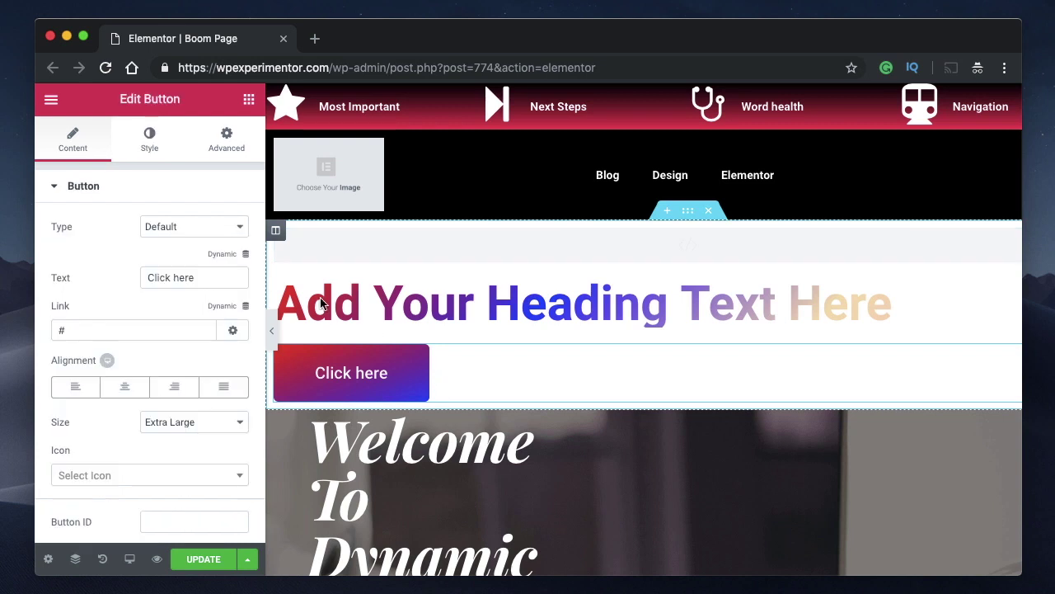
{"action": "left_click", "coordinate": [227, 145]}
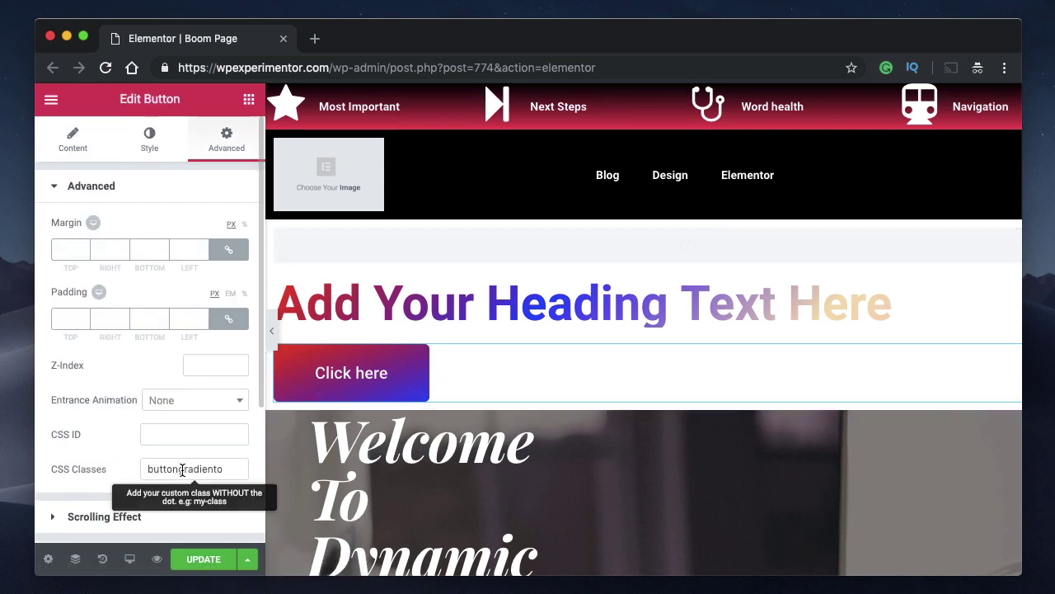
{"action": "left_click", "coordinate": [72, 140]}
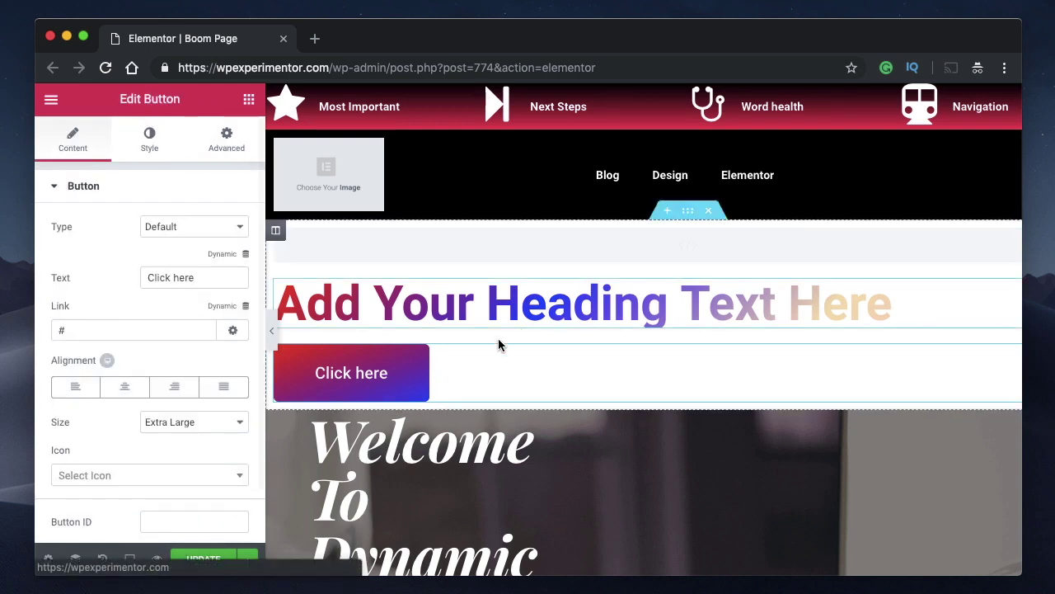
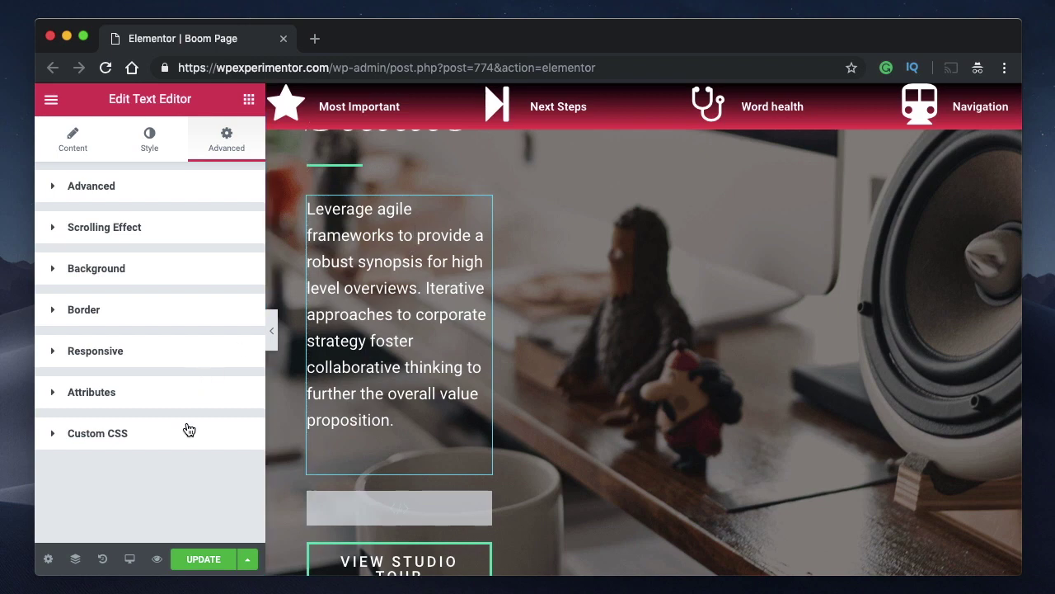
- Start a Custom CSS rule for the "Leverage agile frameworks" text widget with the word selector followed by a space
{"action": "left_click", "coordinate": [189, 431]}
{"action": "scroll", "coordinate": [187, 424], "scroll_direction": "down", "scroll_amount": 2}
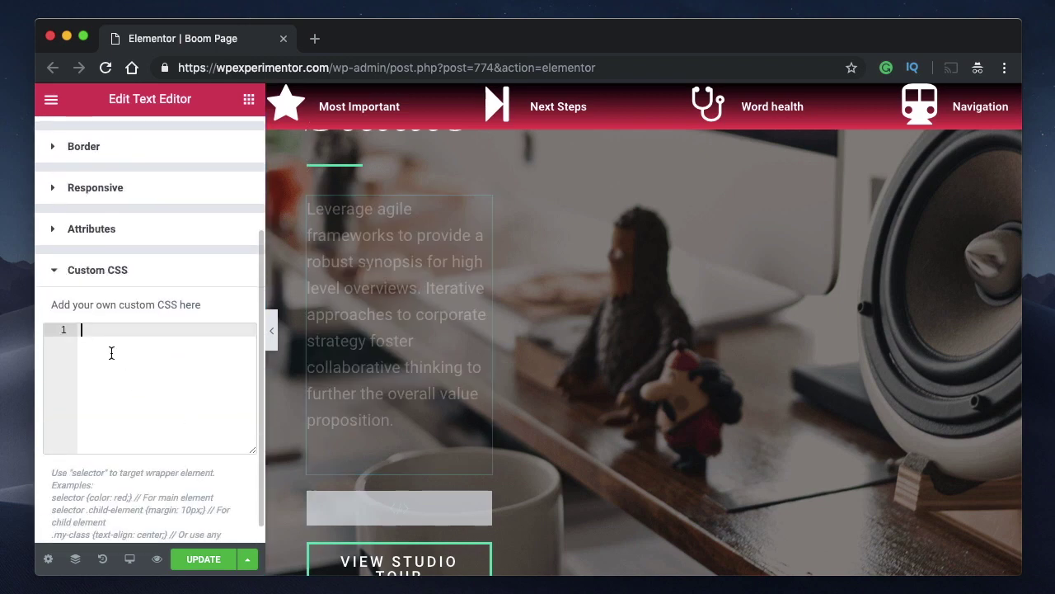
{"action": "type", "text": "selector"}
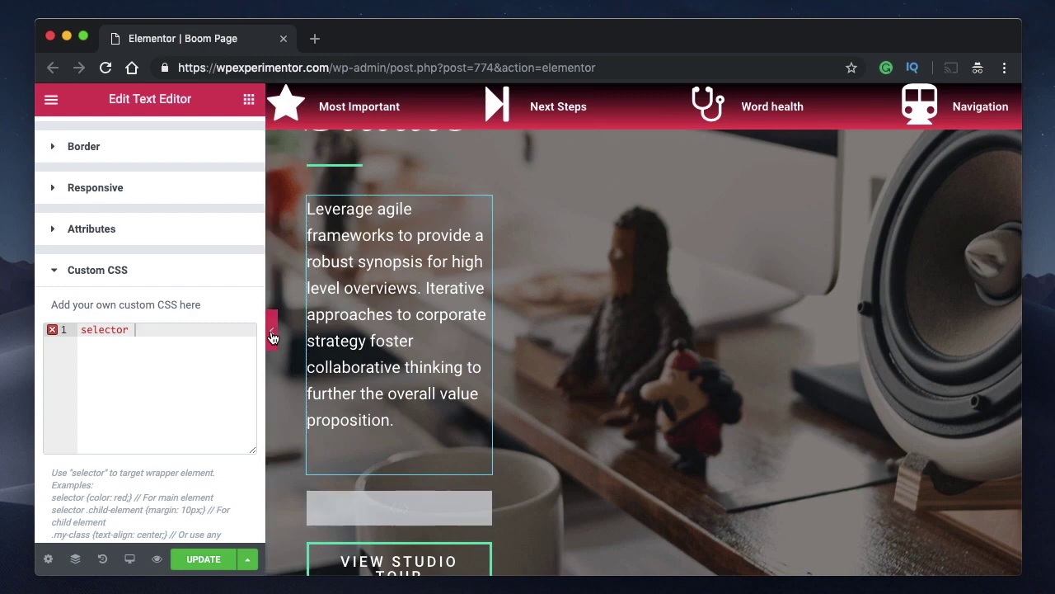
- Inspect the "Leverage agile frameworks" paragraph and copy the class value of the div that wraps it
{"action": "left_click", "coordinate": [273, 331]}
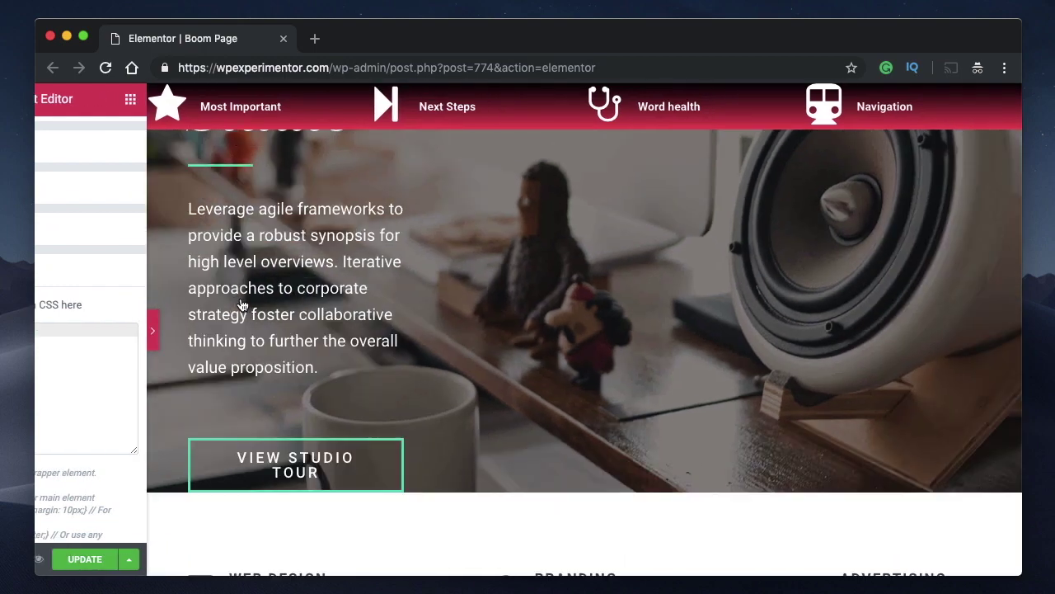
{"action": "scroll", "coordinate": [216, 237], "scroll_direction": "up", "scroll_amount": 1}
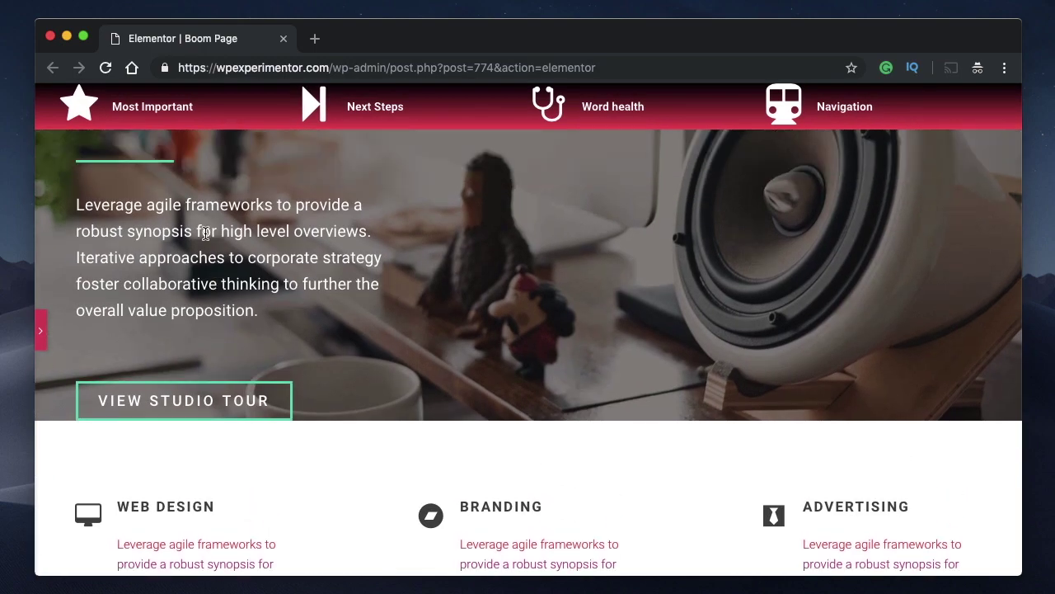
{"action": "right_click", "coordinate": [206, 233]}
{"action": "left_click", "coordinate": [297, 327]}
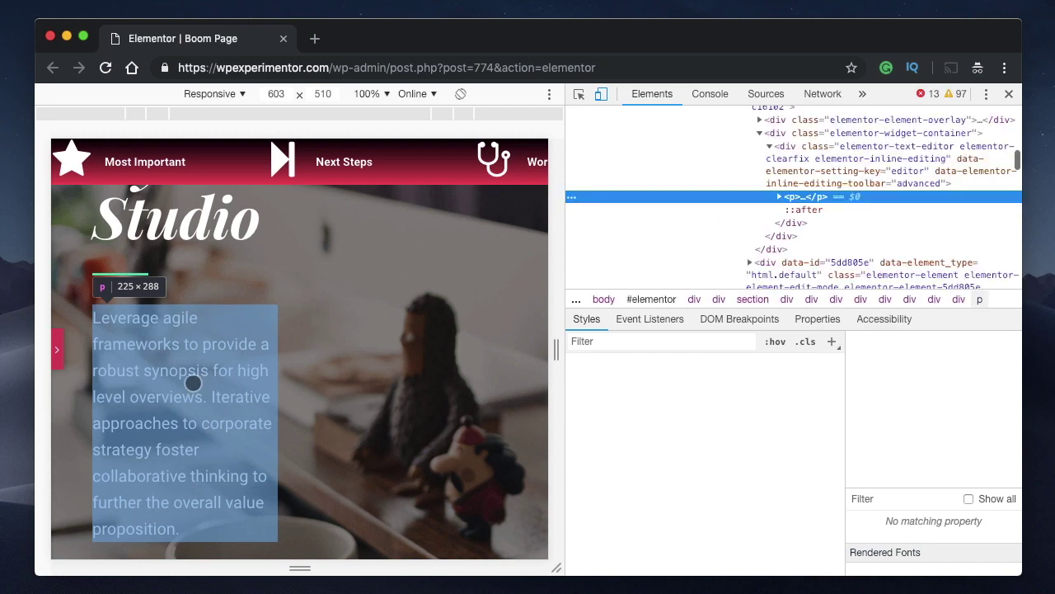
{"action": "double_click", "coordinate": [879, 161]}
{"action": "key", "text": "super+c"}
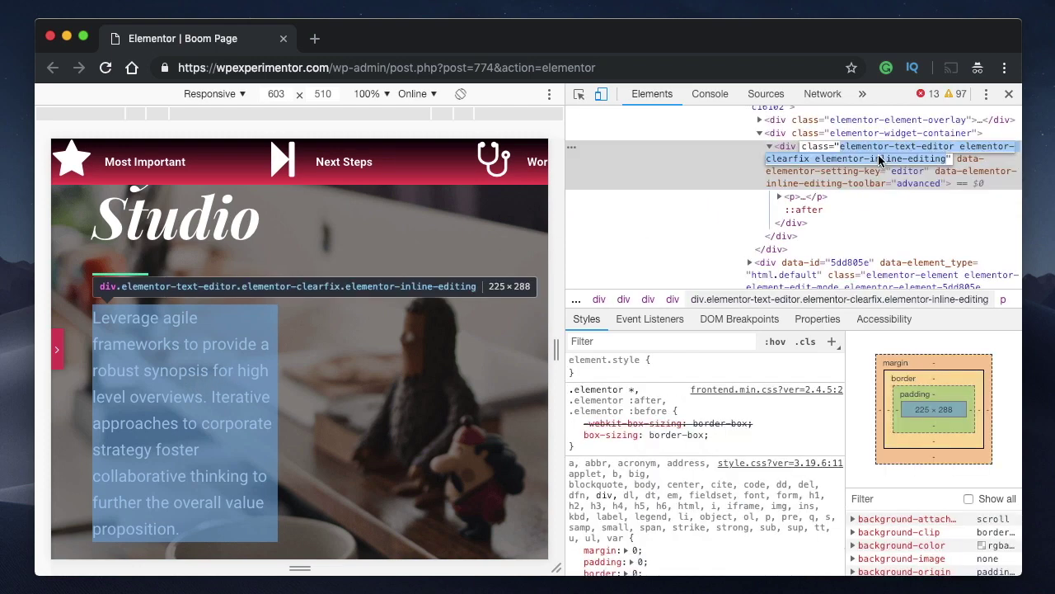
{"action": "left_click", "coordinate": [1009, 93]}
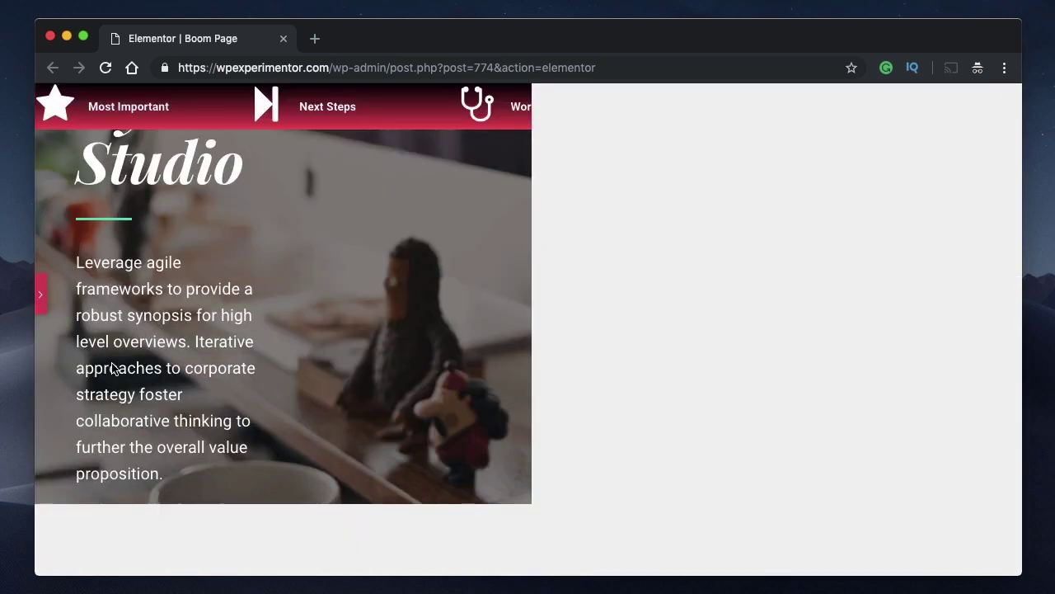
- Paste the copied class names after selector in the Custom CSS of the "Leverage agile frameworks" text widget
{"action": "left_click", "coordinate": [43, 333]}
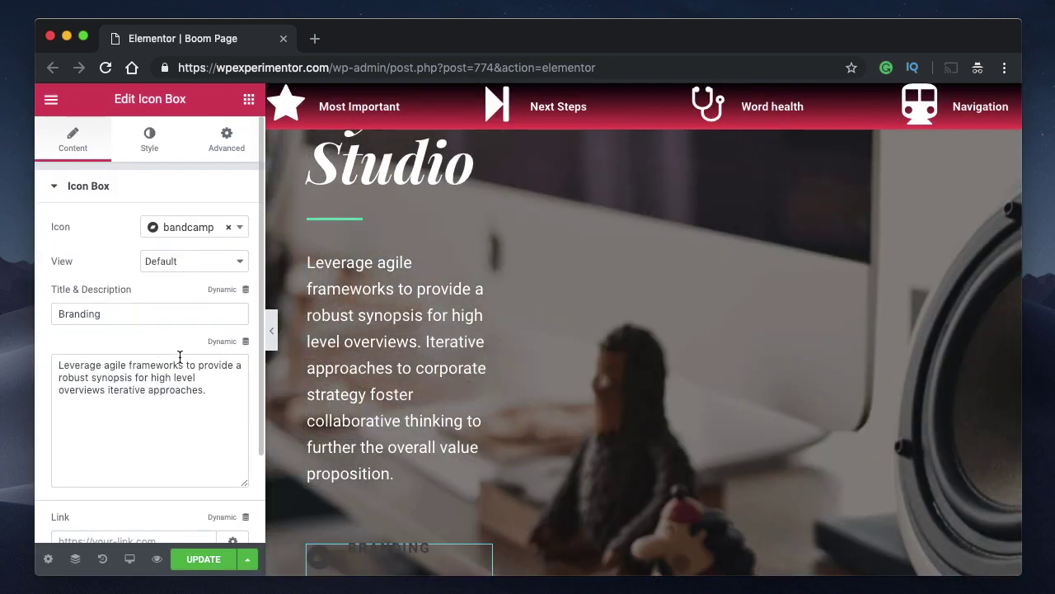
{"action": "left_click", "coordinate": [399, 473]}
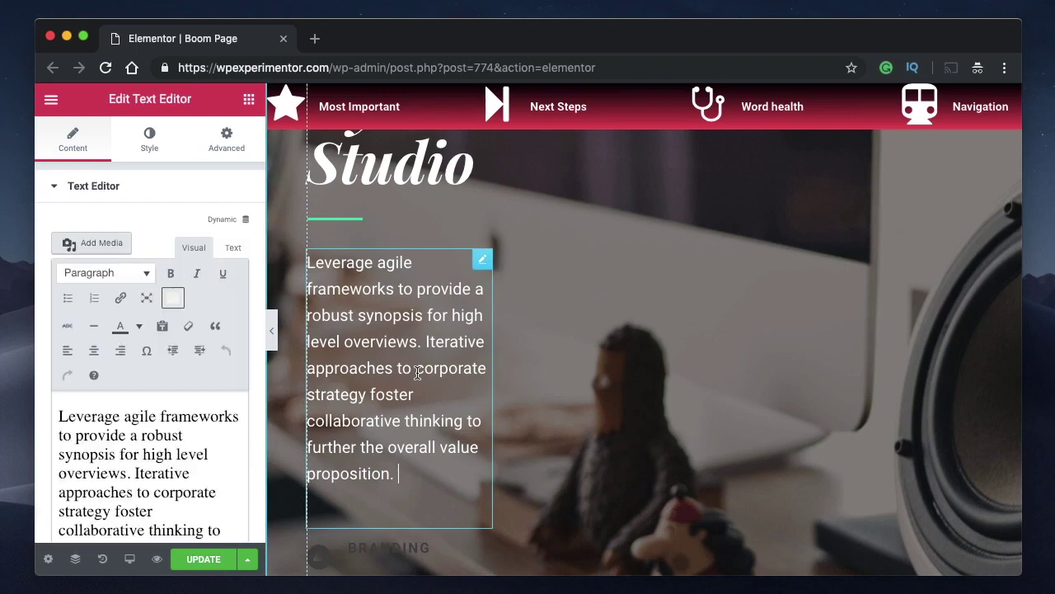
{"action": "left_click", "coordinate": [227, 140]}
{"action": "scroll", "coordinate": [160, 352], "scroll_direction": "down", "scroll_amount": 5}
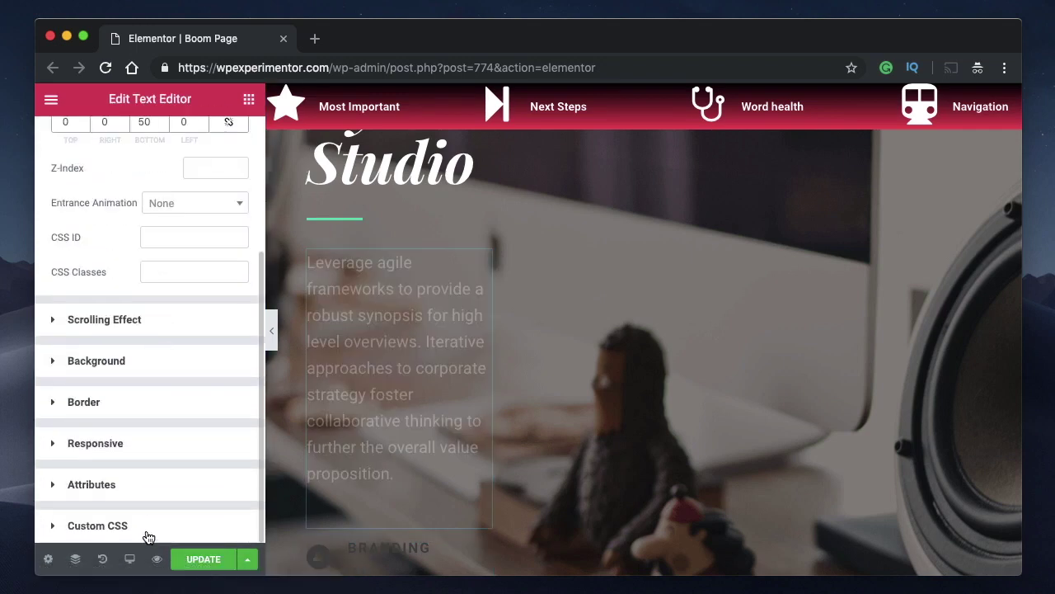
{"action": "left_click", "coordinate": [98, 525]}
{"action": "scroll", "coordinate": [146, 532], "scroll_direction": "down", "scroll_amount": 3}
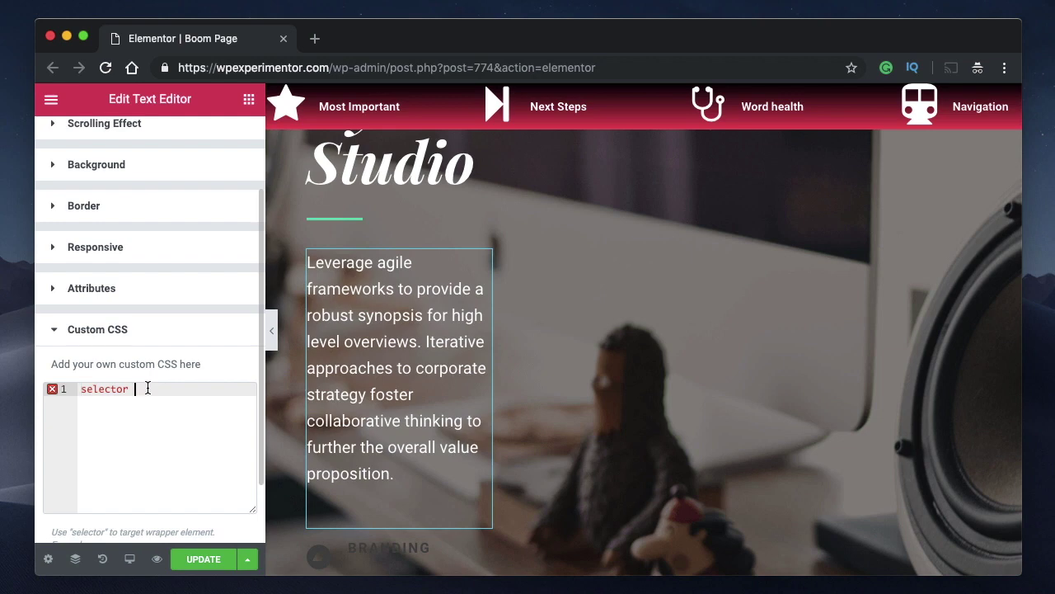
{"action": "key", "text": "super+v"}
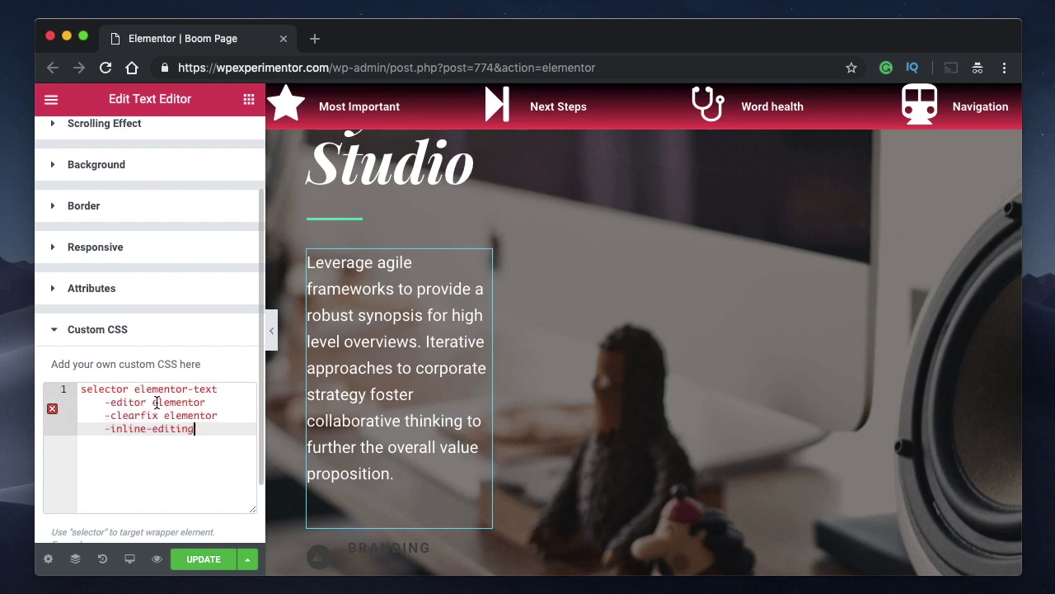
- Trim the pasted class names to elementor-text-editor and prefix it with a dot, giving selector .elementor-text-editor
{"action": "left_click", "coordinate": [152, 402]}
{"action": "left_click", "coordinate": [201, 429], "text": "shift"}
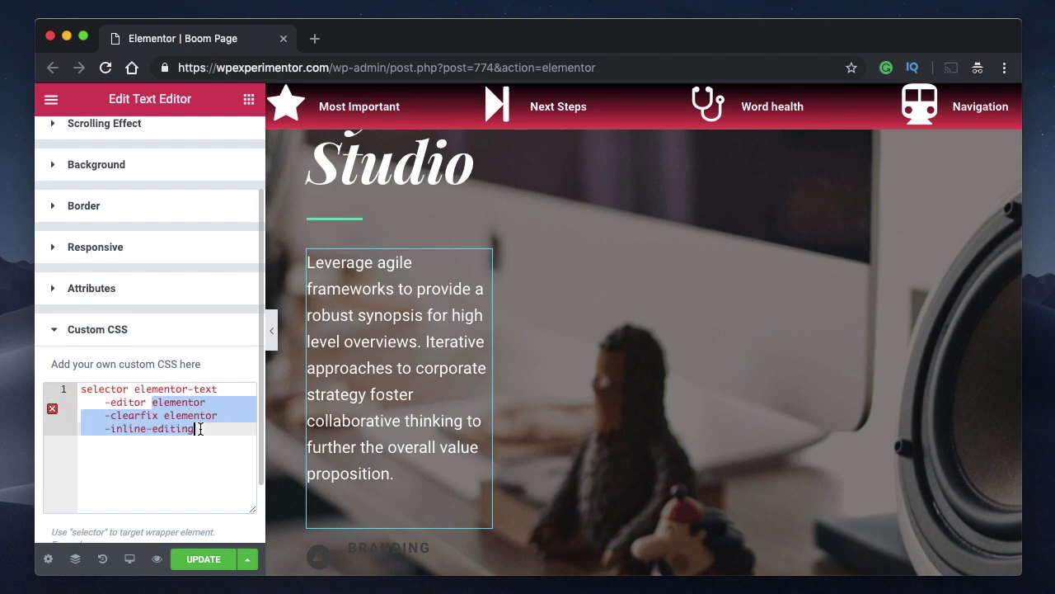
{"action": "key", "text": "BackSpace"}
{"action": "left_click", "coordinate": [135, 389]}
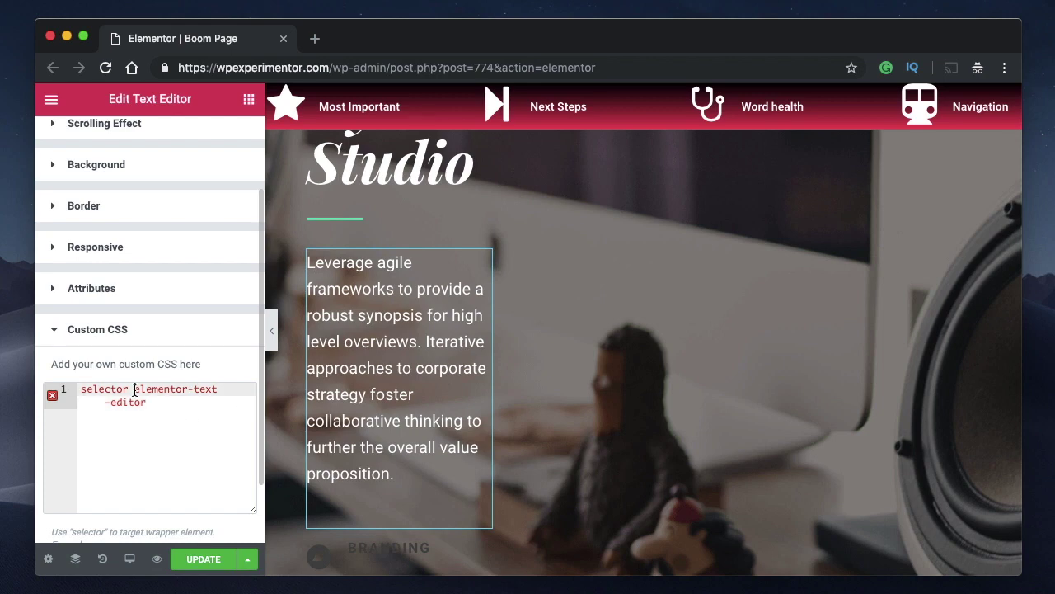
- Add a pair of curly braces with empty lines between them below selector .elementor-text-editor
{"action": "left_click", "coordinate": [152, 402]}
{"action": "key", "text": "Return"}
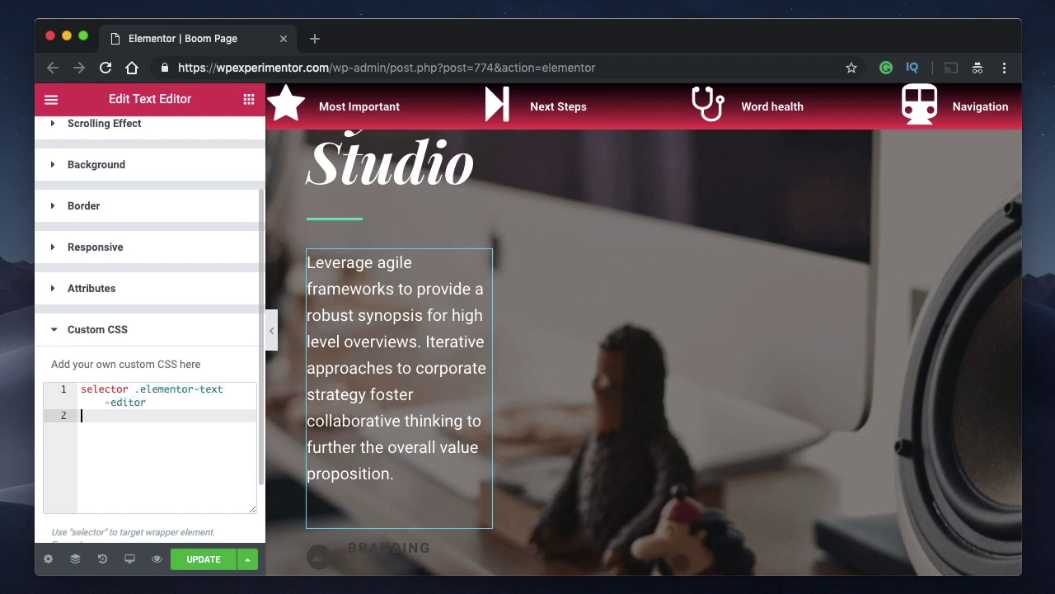
{"action": "type", "text": "{"}
{"action": "key", "text": "Return"}
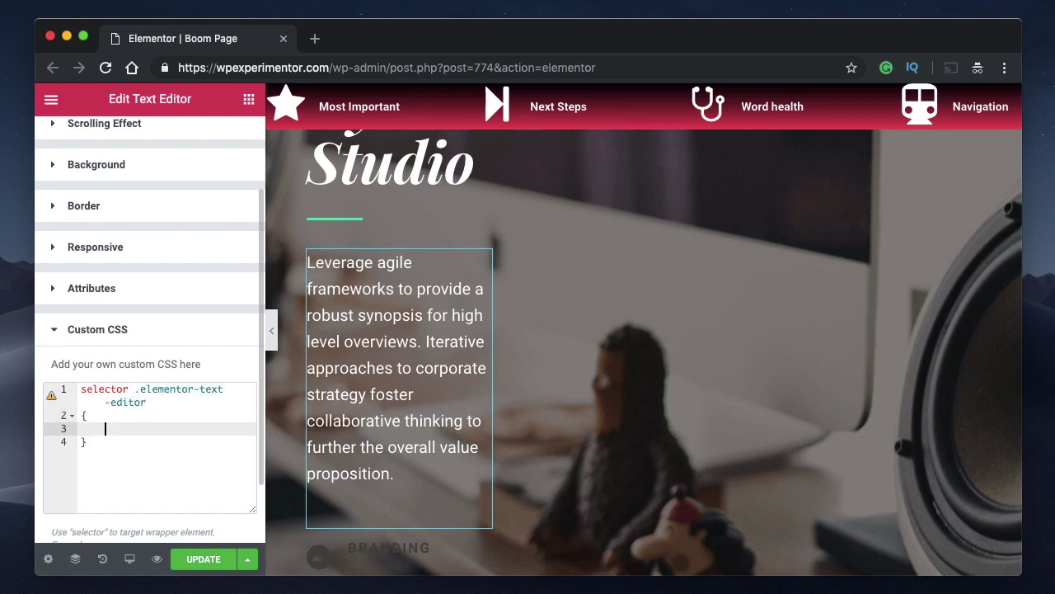
{"action": "key", "text": "Return"}
{"action": "left_click", "coordinate": [114, 430]}
- Check the Custom CSS of the "Add Your Heading Text Here" heading for the gradient declarations
{"action": "scroll", "coordinate": [420, 272], "scroll_direction": "up", "scroll_amount": 10}
{"action": "left_click", "coordinate": [528, 306]}
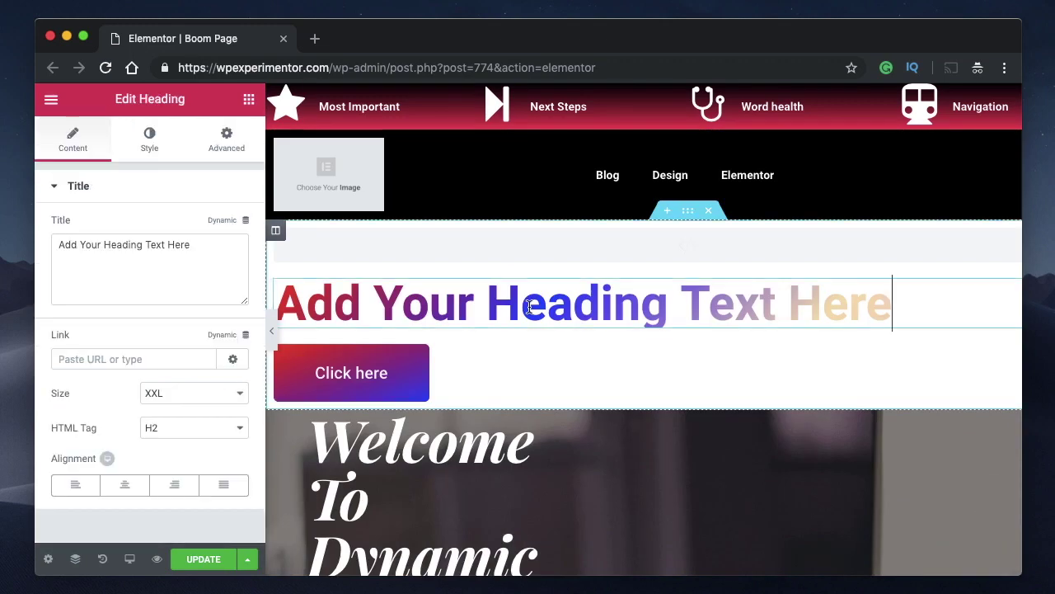
{"action": "left_click", "coordinate": [228, 140]}
{"action": "scroll", "coordinate": [115, 337], "scroll_direction": "down", "scroll_amount": 5}
{"action": "left_click", "coordinate": [158, 521]}
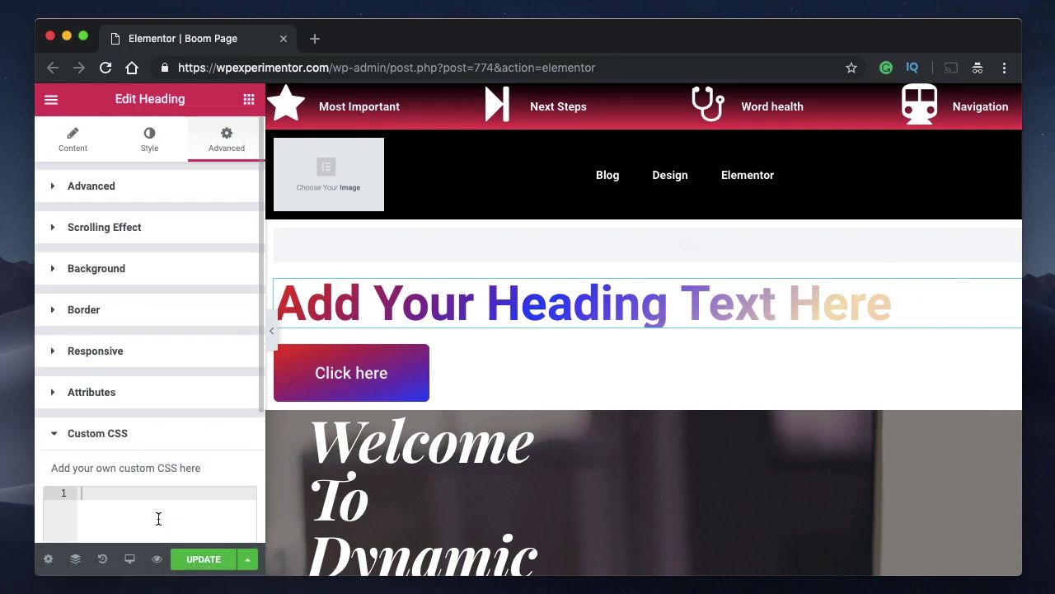
{"action": "scroll", "coordinate": [157, 517], "scroll_direction": "down", "scroll_amount": 5}
- Copy the .gradiento rule's declarations in the HTML widget, from background-image through -webkit-text-fill-color: transparent;
{"action": "left_click", "coordinate": [603, 241]}
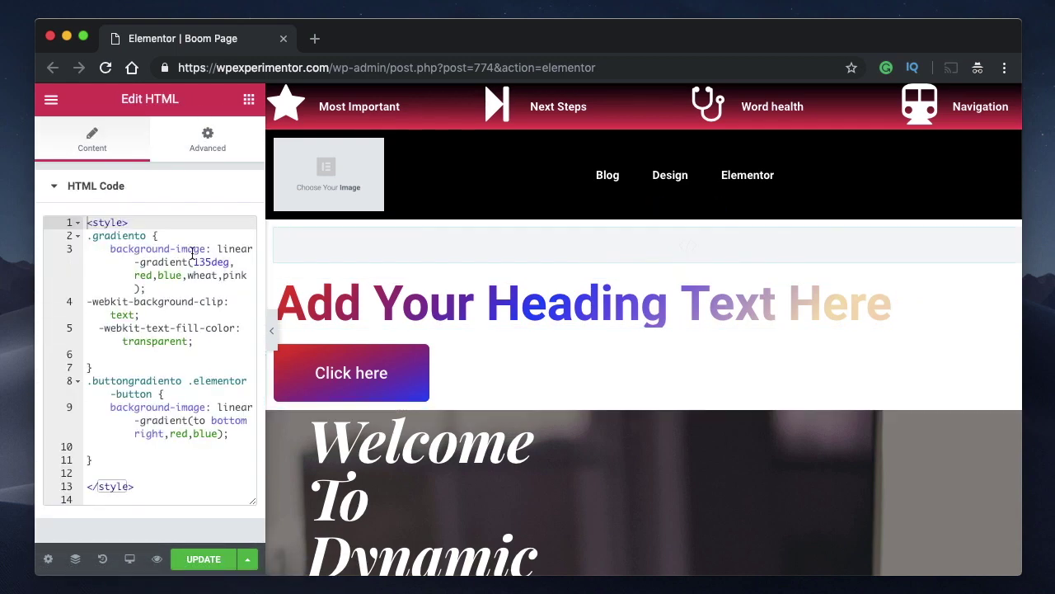
{"action": "left_click", "coordinate": [147, 285]}
{"action": "left_click", "coordinate": [109, 251]}
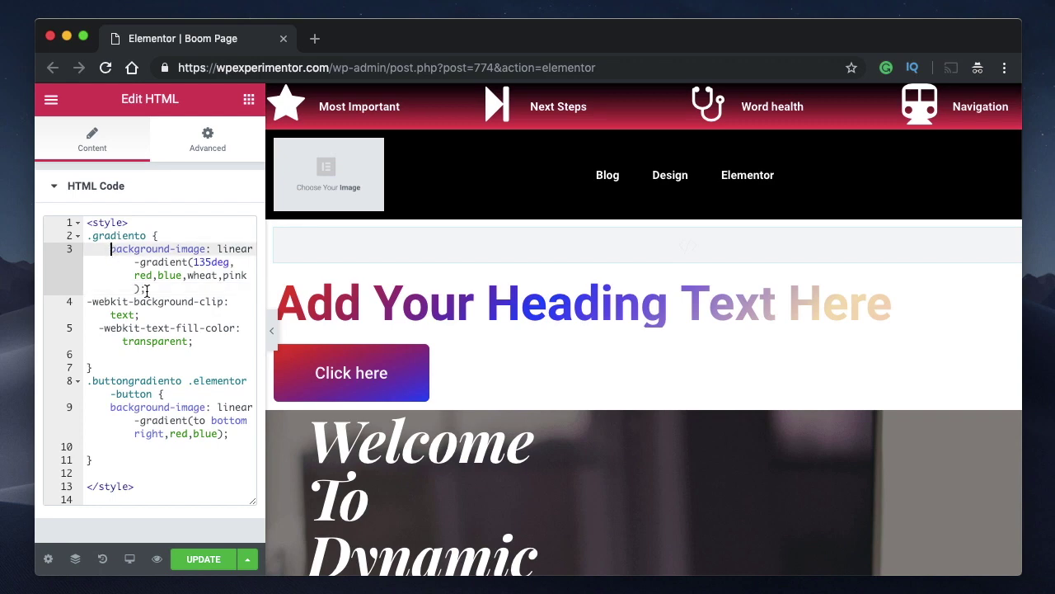
{"action": "left_click", "coordinate": [195, 341], "text": "shift"}
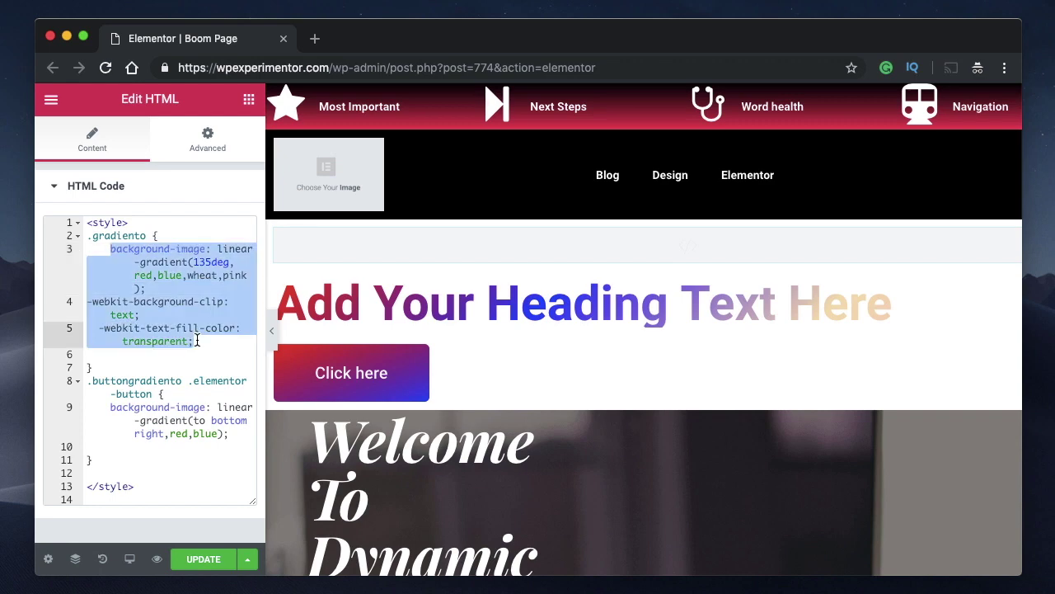
- Paste the copied gradient declarations between the braces of the .elementor-text-editor rule in the "Leverage agile frameworks" text widget's Custom CSS
{"action": "scroll", "coordinate": [528, 486], "scroll_direction": "down", "scroll_amount": 5}
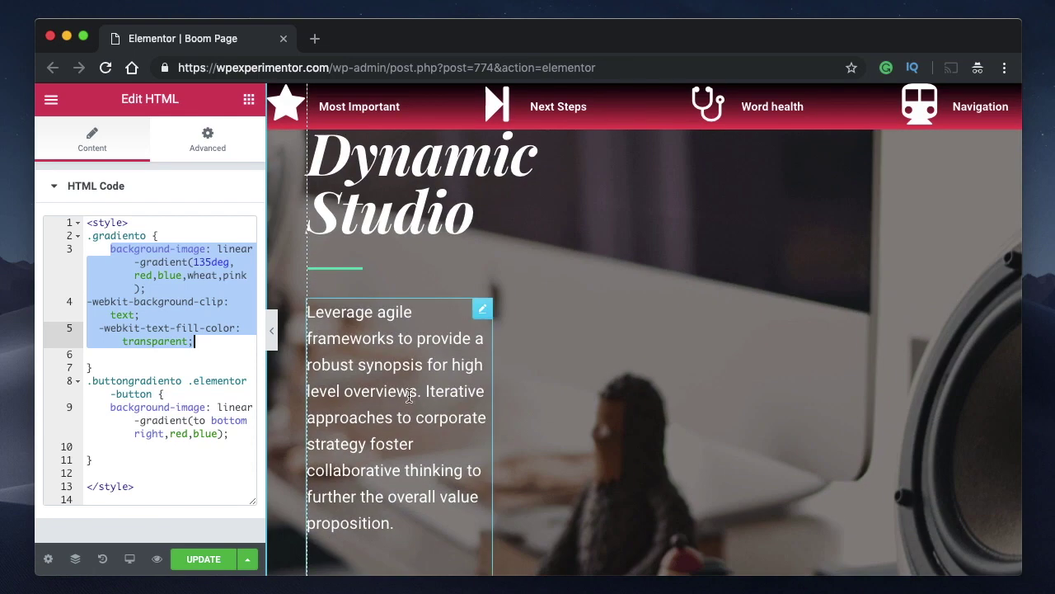
{"action": "left_click", "coordinate": [409, 396]}
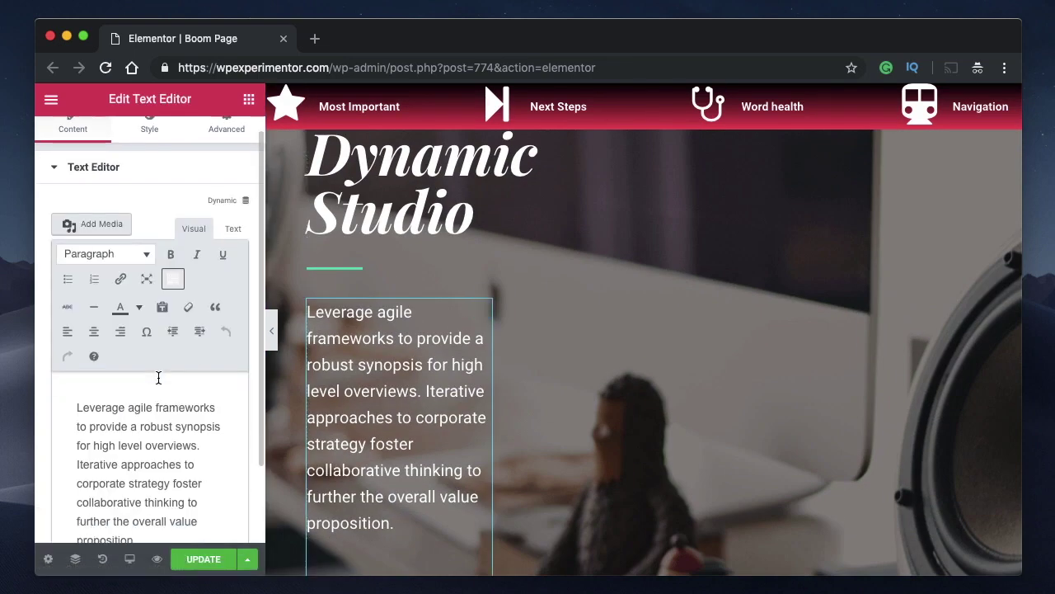
{"action": "left_click", "coordinate": [227, 135]}
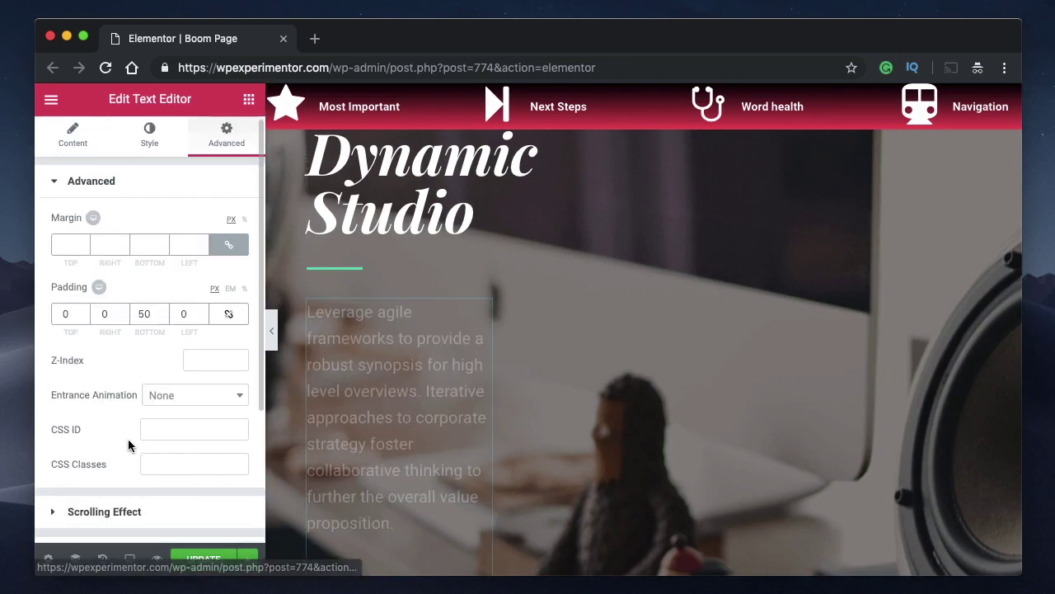
{"action": "scroll", "coordinate": [128, 445], "scroll_direction": "down", "scroll_amount": 3}
{"action": "left_click", "coordinate": [118, 520]}
{"action": "scroll", "coordinate": [119, 507], "scroll_direction": "down", "scroll_amount": 1}
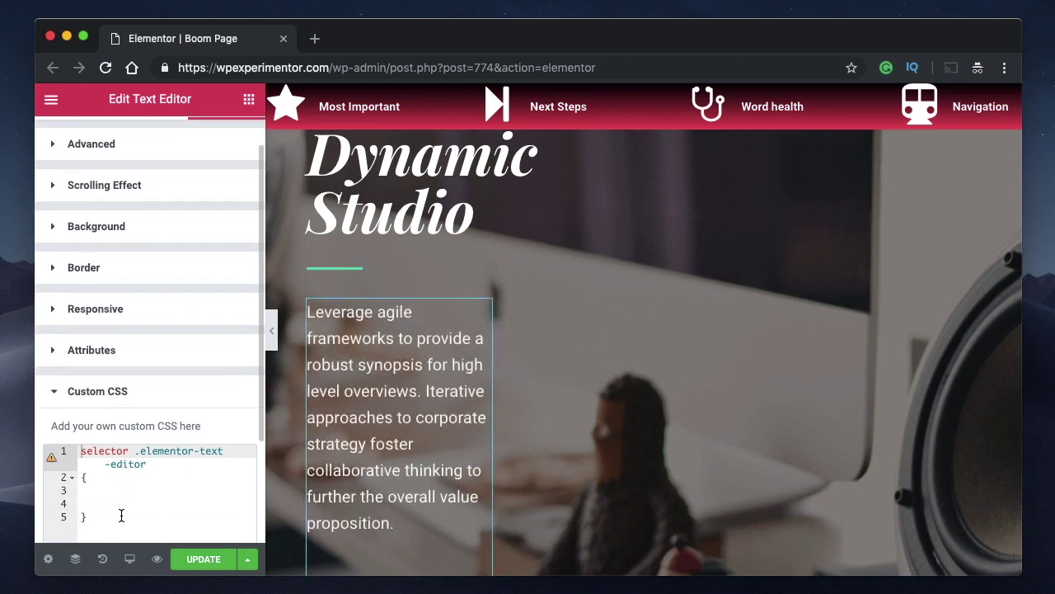
{"action": "left_click", "coordinate": [113, 488]}
{"action": "key", "text": "super+v"}
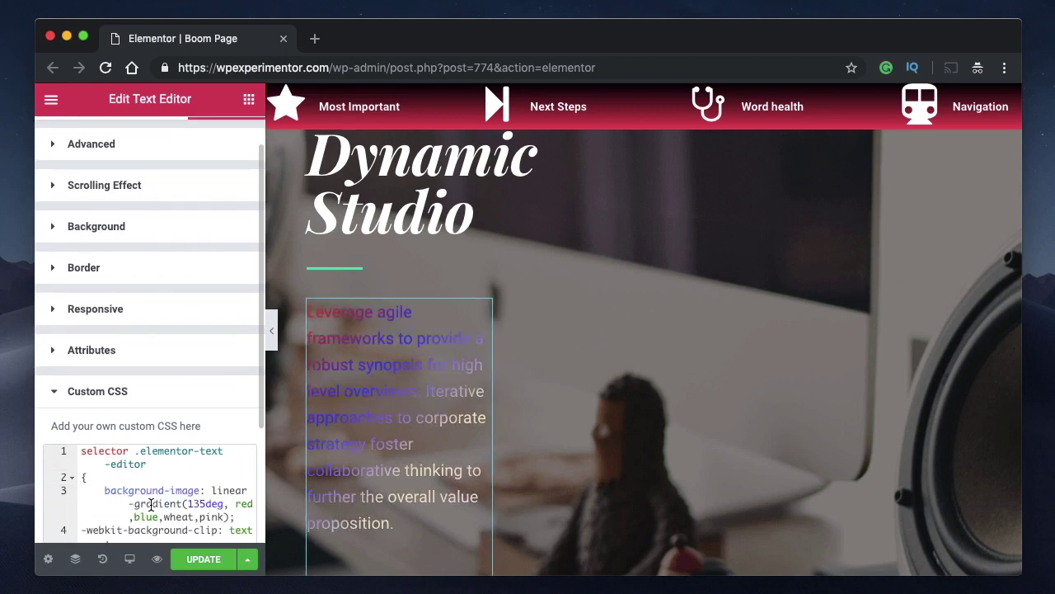
- Check the gradient on the "Leverage agile frameworks" paragraph against its Custom CSS rule ending in -webkit-text-fill-color: transparent;
{"action": "scroll", "coordinate": [303, 438], "scroll_direction": "down", "scroll_amount": 3}
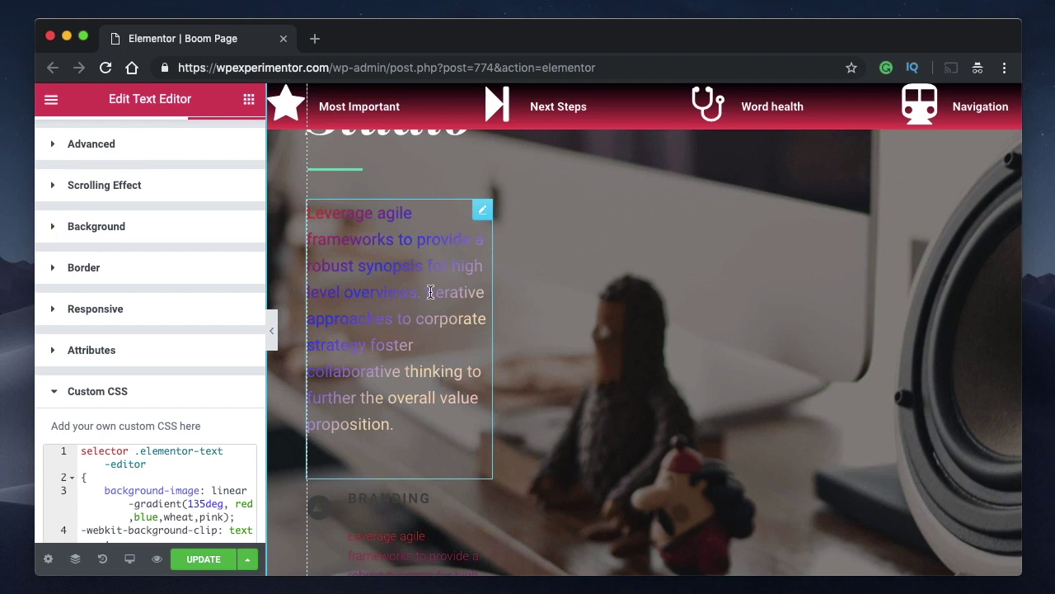
{"action": "double_click", "coordinate": [385, 230]}
{"action": "triple_click", "coordinate": [385, 230]}
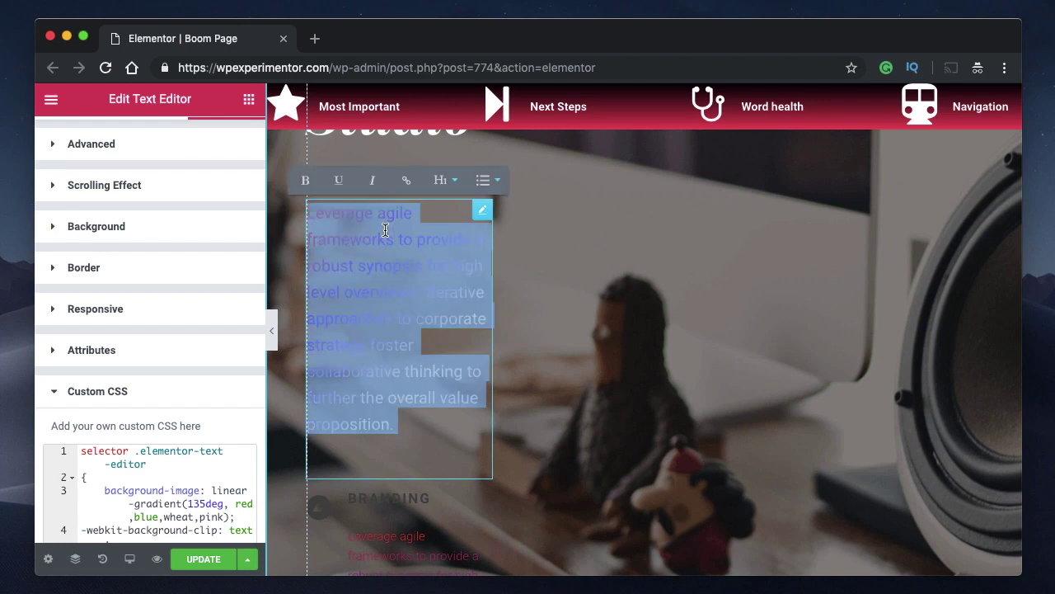
{"action": "left_click", "coordinate": [385, 230]}
{"action": "left_click", "coordinate": [164, 529]}
{"action": "type", "text": "-webkit-text-fill-color: transparent;"}
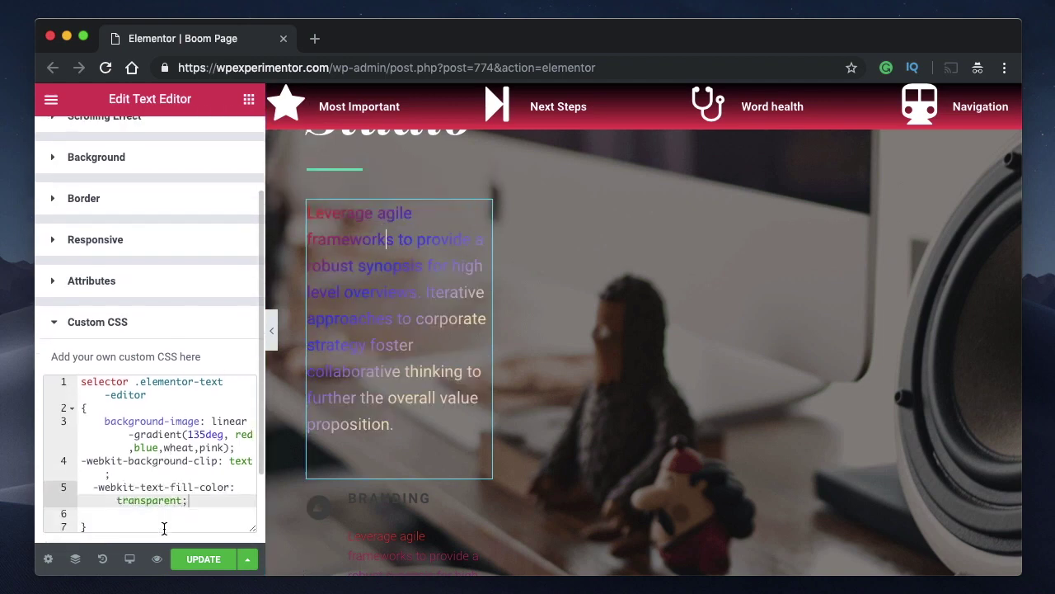
- Inspect the Custom CSS of the Branding icon box, including its .elementor-icon-box-description selector and gradient declarations
{"action": "scroll", "coordinate": [349, 363], "scroll_direction": "down", "scroll_amount": 10}
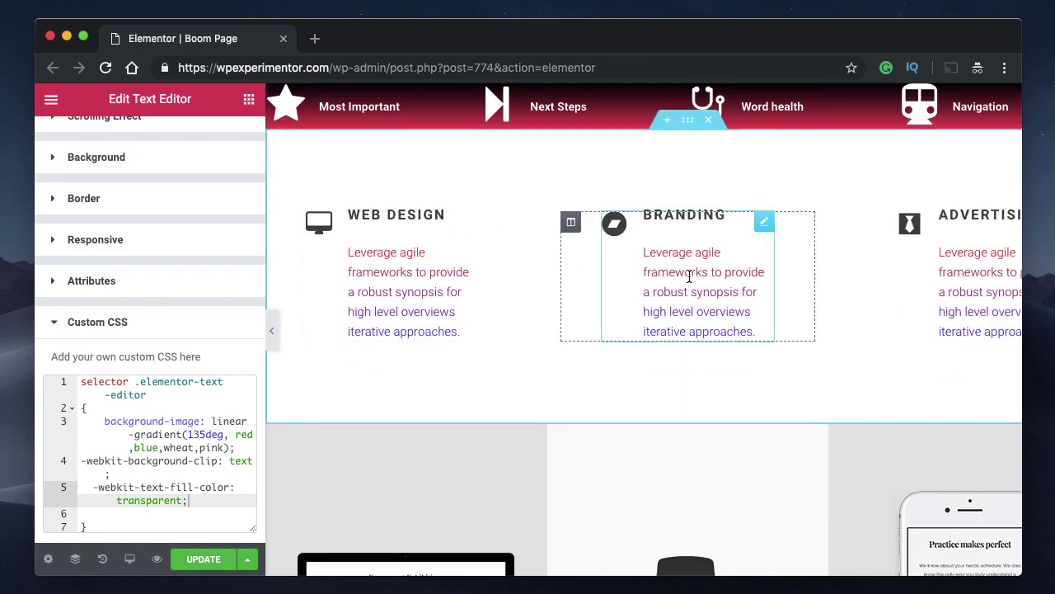
{"action": "left_click", "coordinate": [696, 260]}
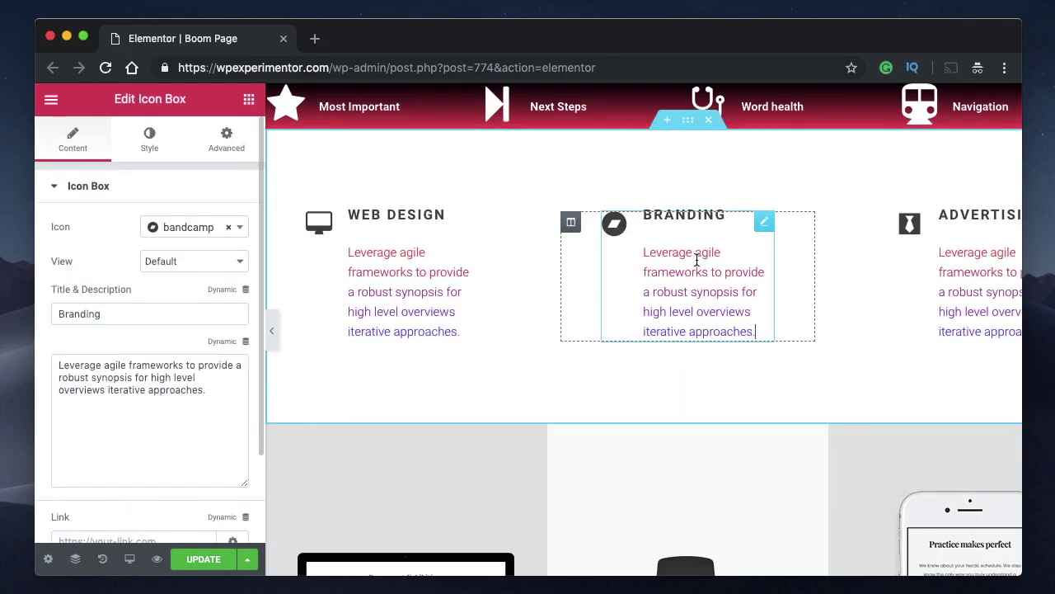
{"action": "left_click", "coordinate": [226, 138]}
{"action": "scroll", "coordinate": [140, 402], "scroll_direction": "down", "scroll_amount": 3}
{"action": "left_click", "coordinate": [98, 525]}
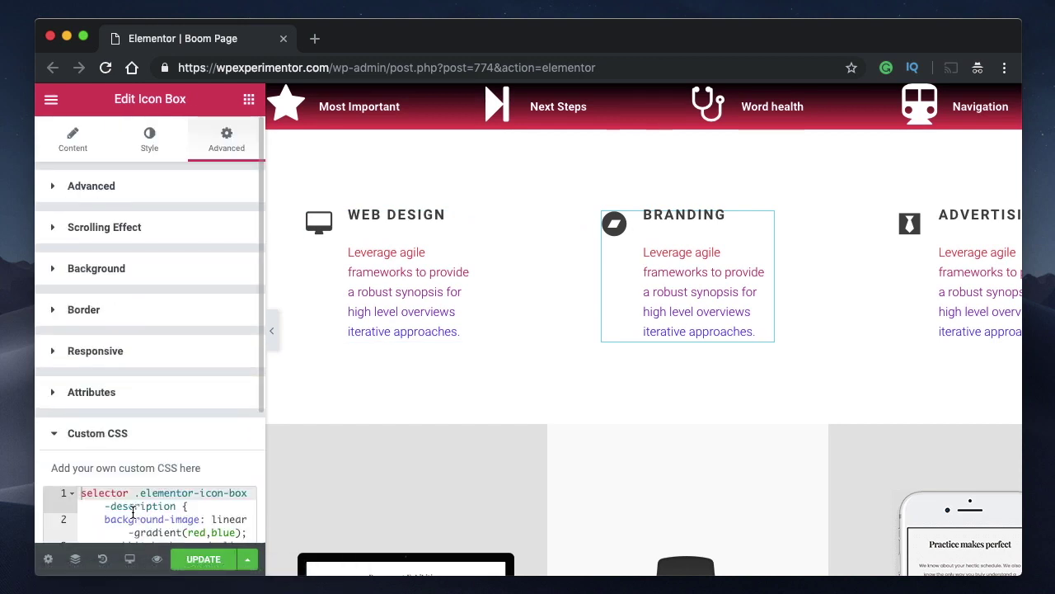
{"action": "scroll", "coordinate": [132, 511], "scroll_direction": "down", "scroll_amount": 2}
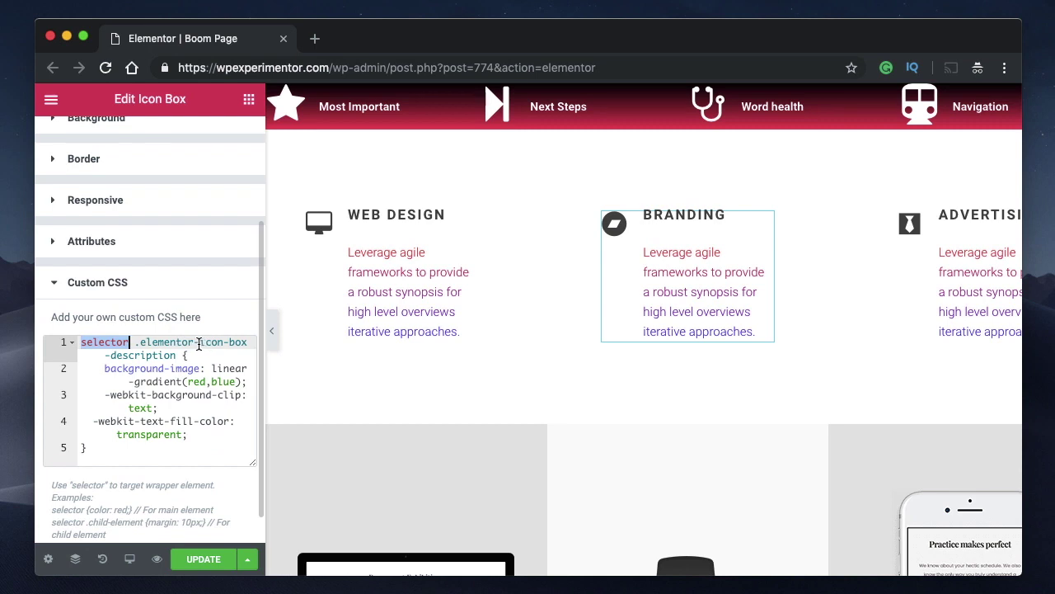
{"action": "double_click", "coordinate": [136, 355]}
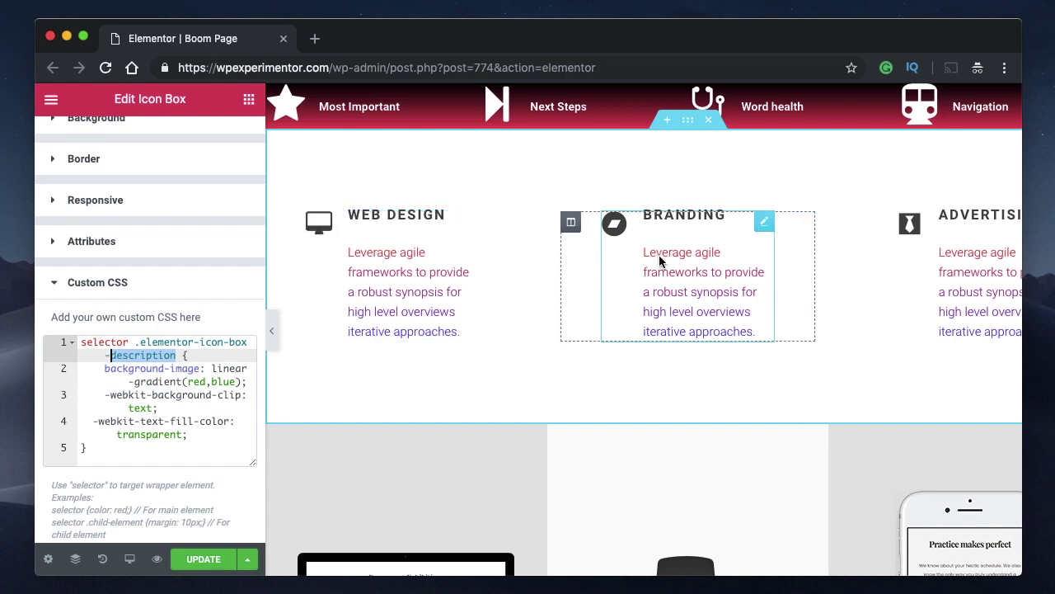
{"action": "left_click", "coordinate": [102, 368]}
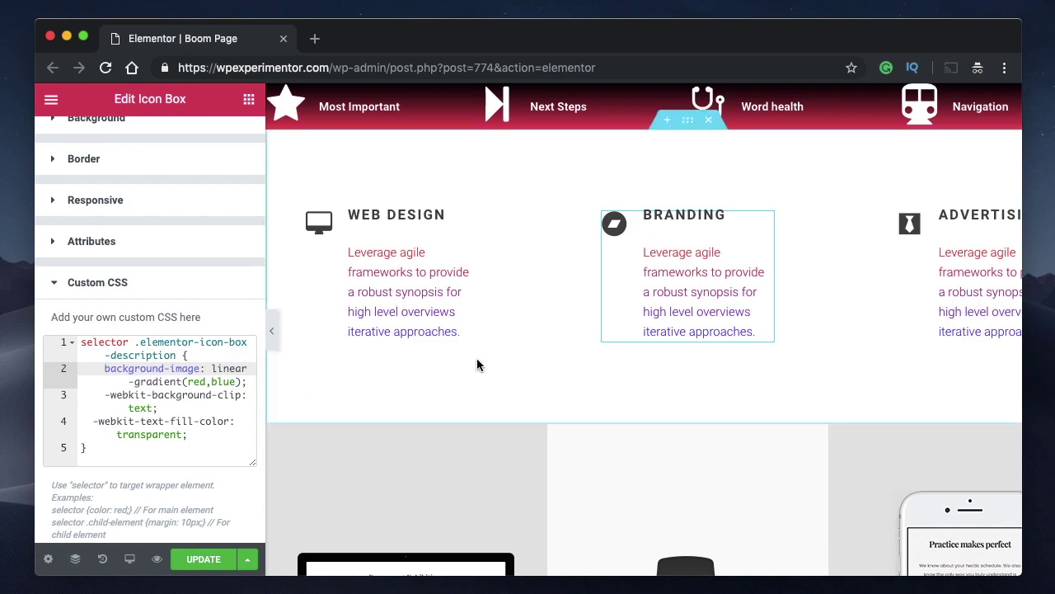
- Look through the page's icon boxes, text and button sections for other widgets that could take the gradient
{"action": "scroll", "coordinate": [476, 358], "scroll_direction": "up", "scroll_amount": 10}
{"action": "scroll", "coordinate": [489, 472], "scroll_direction": "down", "scroll_amount": 10}
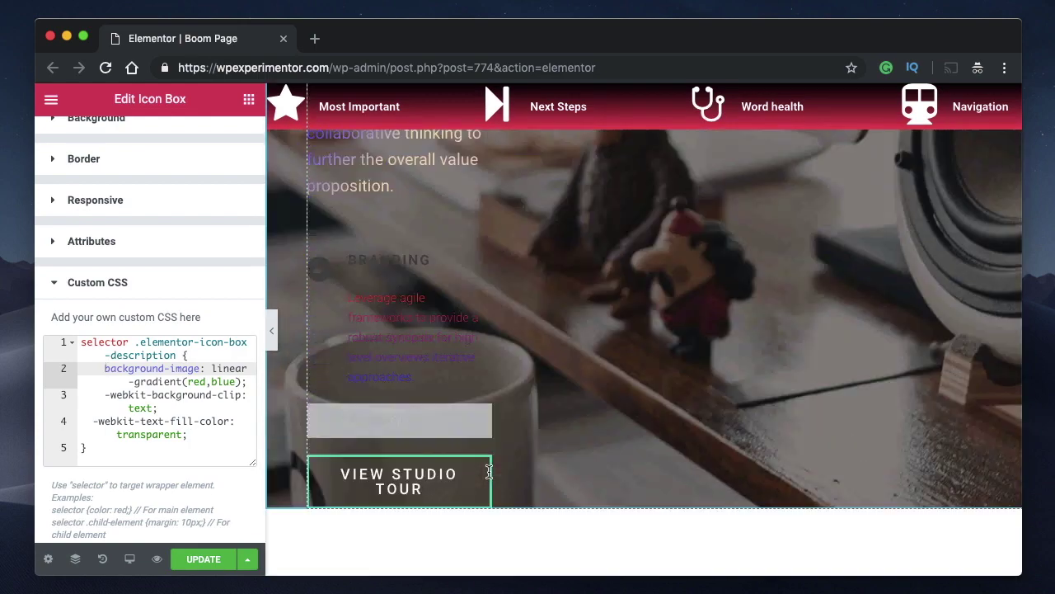
{"action": "scroll", "coordinate": [488, 470], "scroll_direction": "up", "scroll_amount": 2}
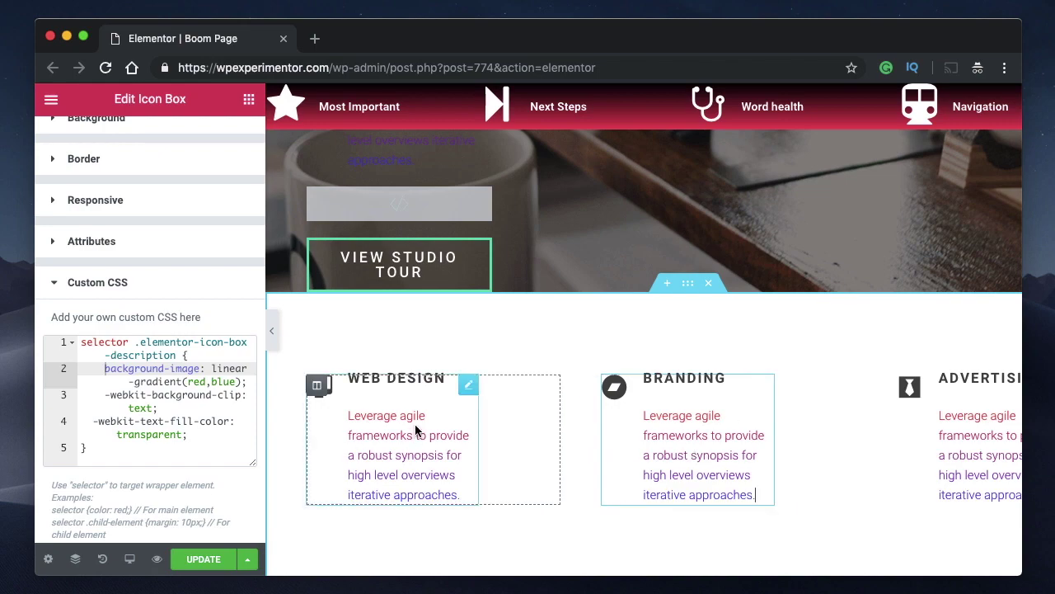
{"action": "left_click", "coordinate": [963, 441]}
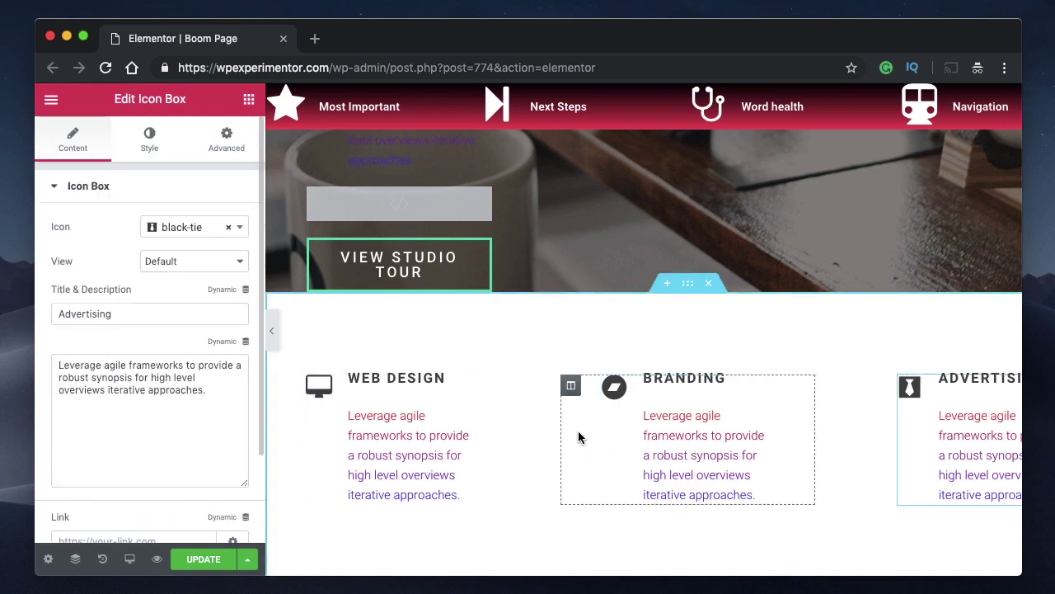
{"action": "scroll", "coordinate": [578, 437], "scroll_direction": "down", "scroll_amount": 4}
{"action": "scroll", "coordinate": [578, 437], "scroll_direction": "down", "scroll_amount": 5}
{"action": "scroll", "coordinate": [578, 437], "scroll_direction": "up", "scroll_amount": 10}
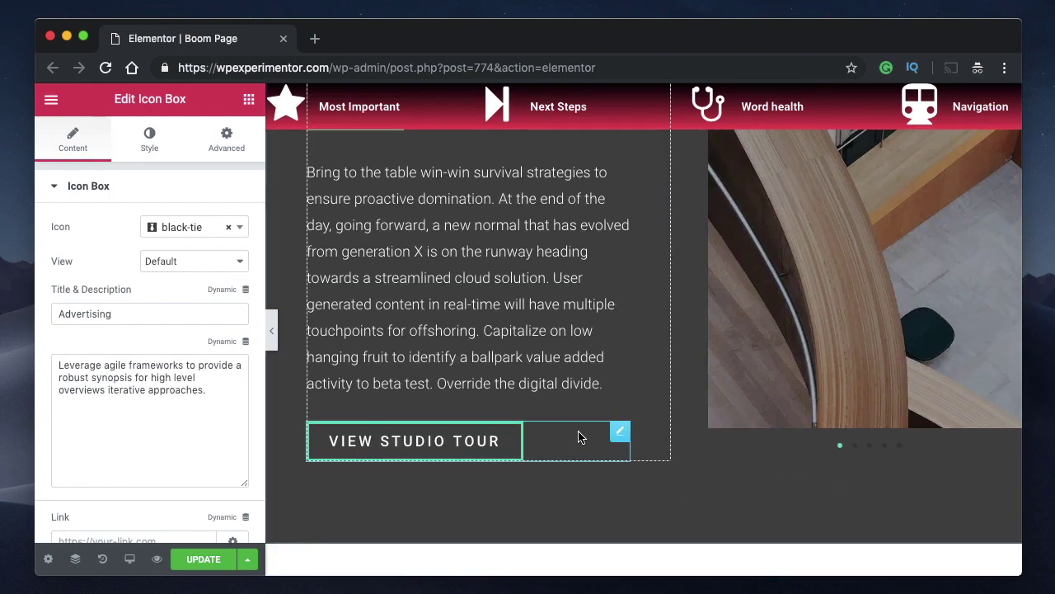
{"action": "right_click", "coordinate": [579, 437]}
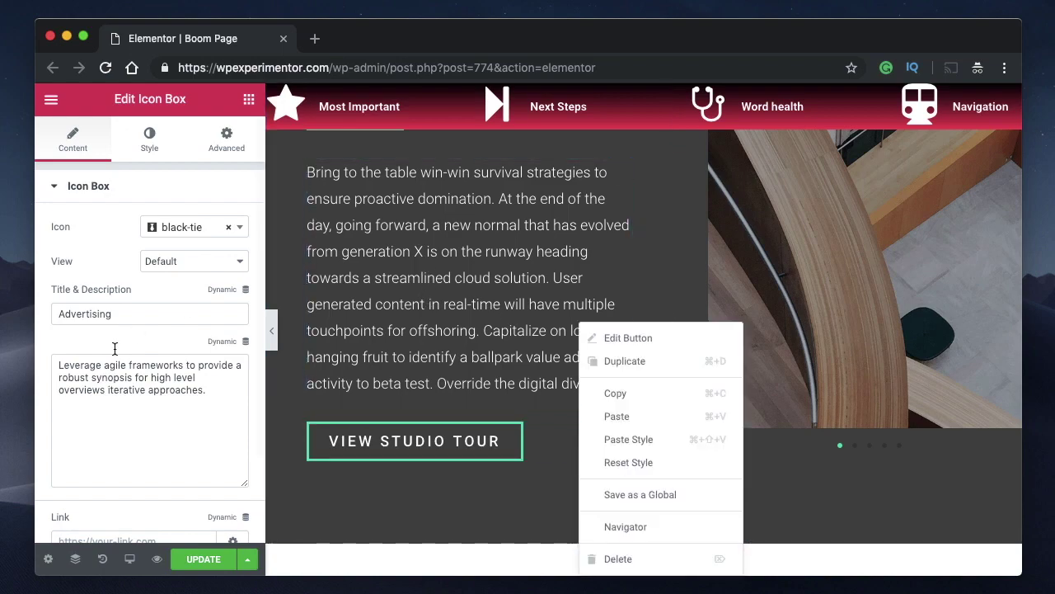
{"action": "left_click", "coordinate": [374, 247]}
{"action": "scroll", "coordinate": [374, 247], "scroll_direction": "down", "scroll_amount": 6}
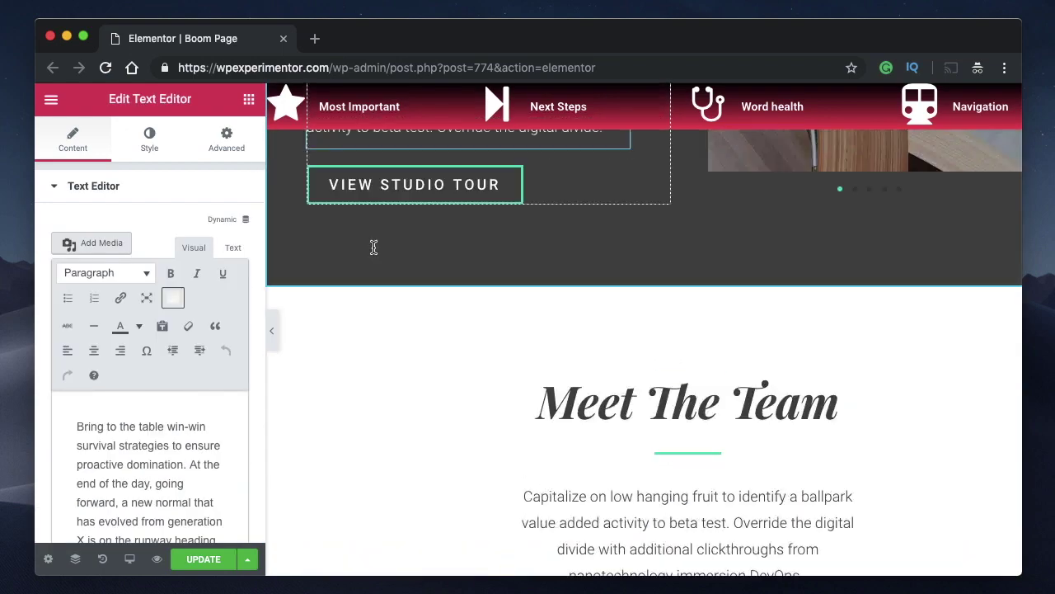
{"action": "scroll", "coordinate": [405, 401], "scroll_direction": "up", "scroll_amount": 4}
{"action": "scroll", "coordinate": [405, 401], "scroll_direction": "up", "scroll_amount": 1}
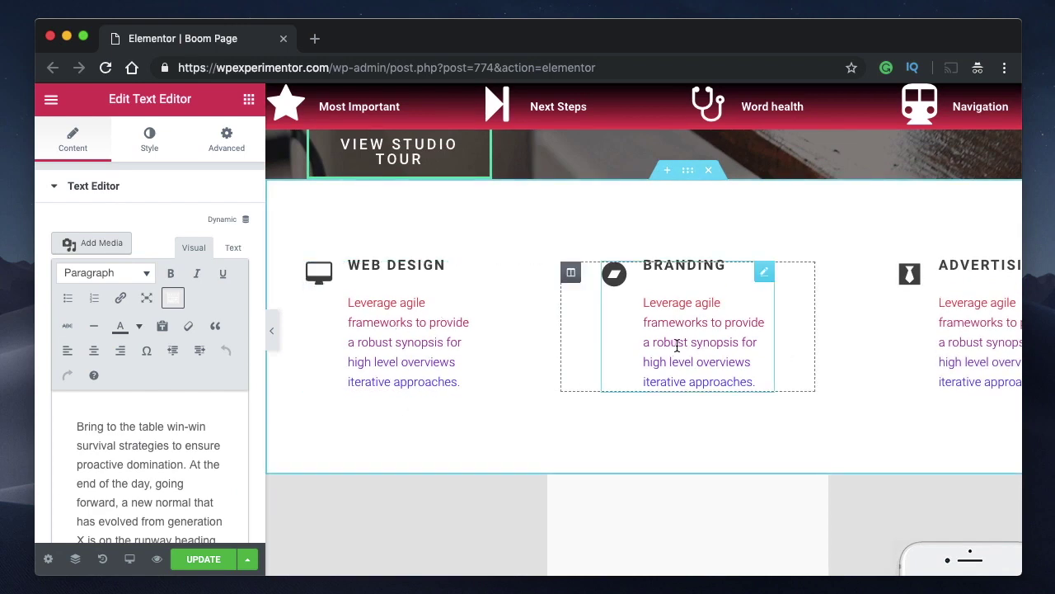
{"action": "scroll", "coordinate": [677, 345], "scroll_direction": "down", "scroll_amount": 10}
{"action": "scroll", "coordinate": [623, 317], "scroll_direction": "up", "scroll_amount": 6}
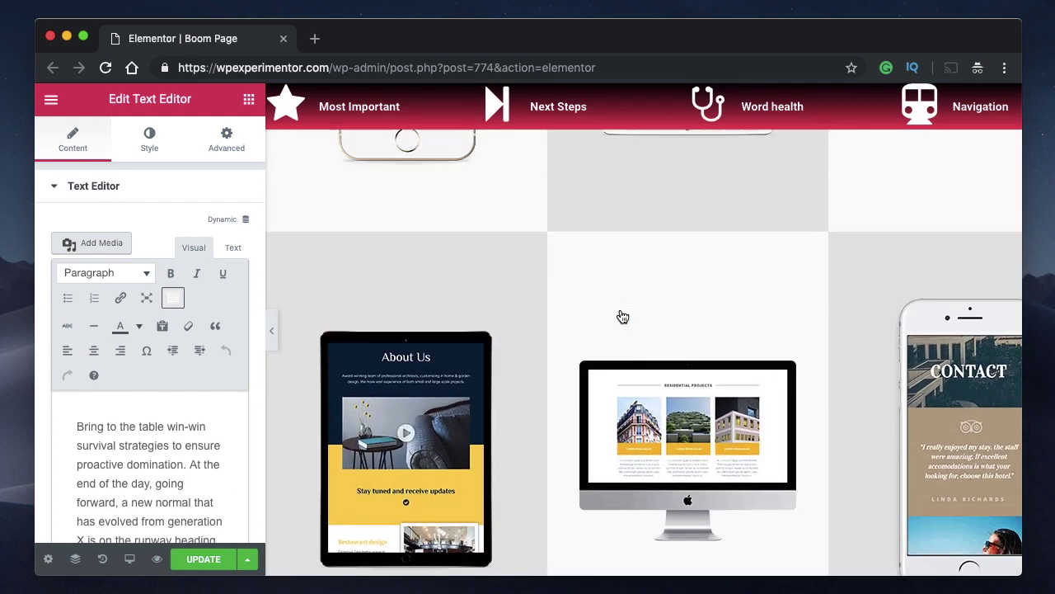
{"action": "scroll", "coordinate": [622, 316], "scroll_direction": "up", "scroll_amount": 8}
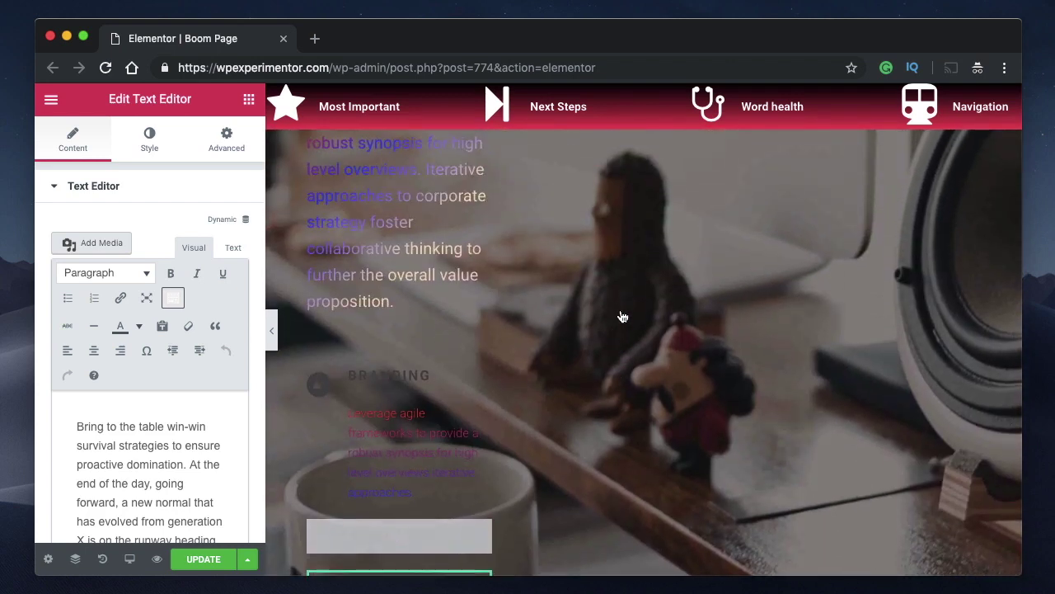
{"action": "scroll", "coordinate": [622, 316], "scroll_direction": "up", "scroll_amount": 2}
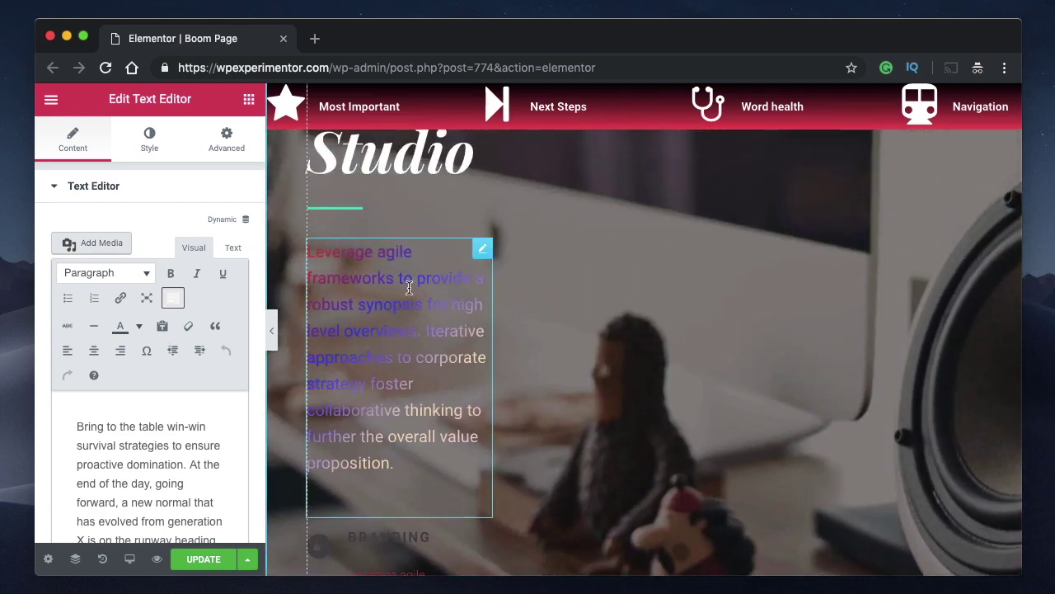
- Copy the "Leverage agile frameworks" text widget and paste its style onto the "Bring to the table" paragraph in the Working Process section
{"action": "left_click", "coordinate": [409, 287]}
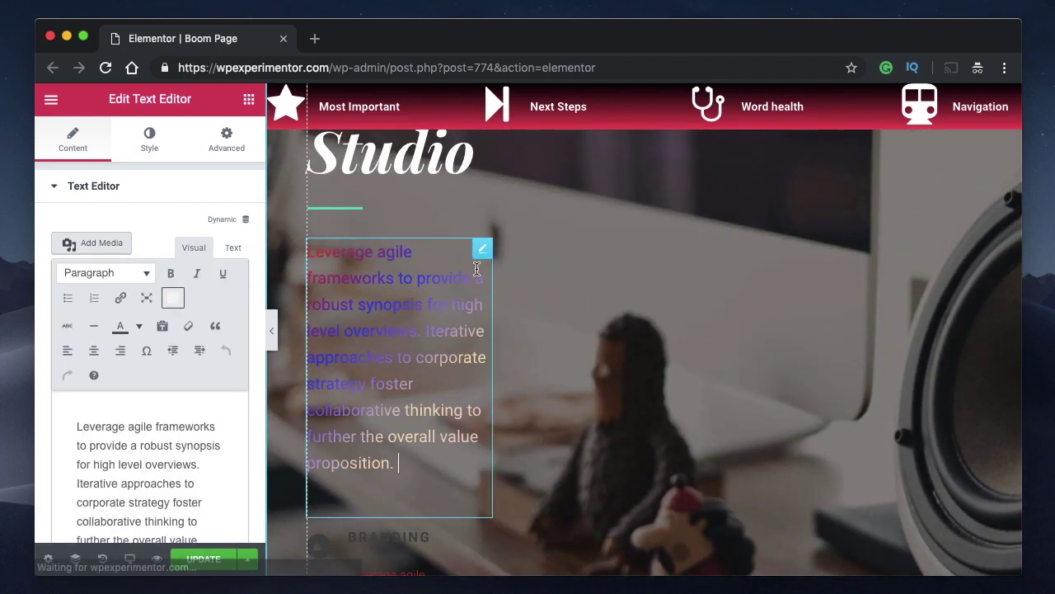
{"action": "right_click", "coordinate": [396, 271]}
{"action": "left_click", "coordinate": [471, 342]}
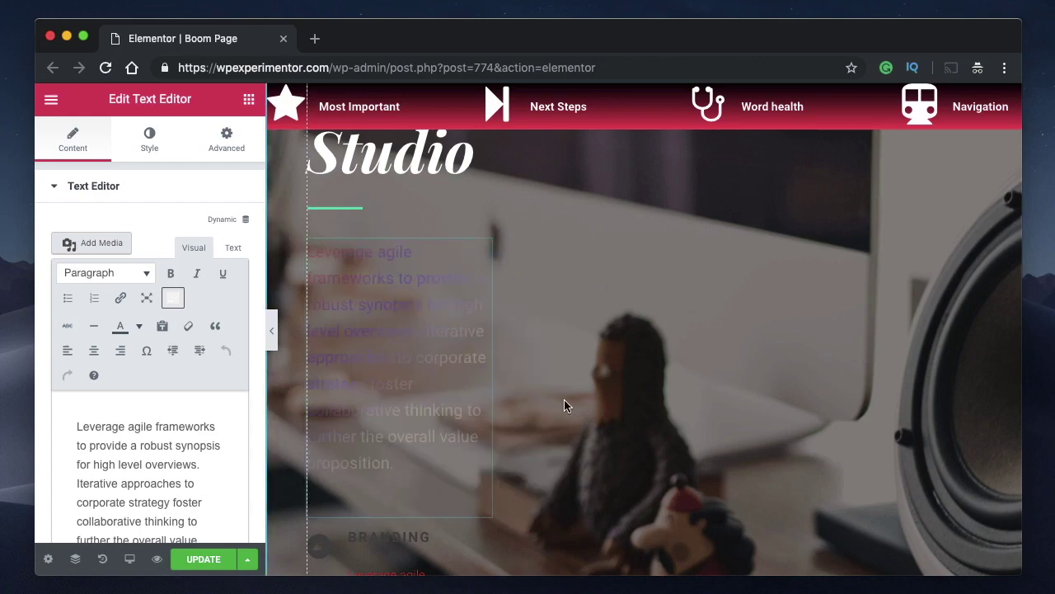
{"action": "scroll", "coordinate": [565, 402], "scroll_direction": "down", "scroll_amount": 20}
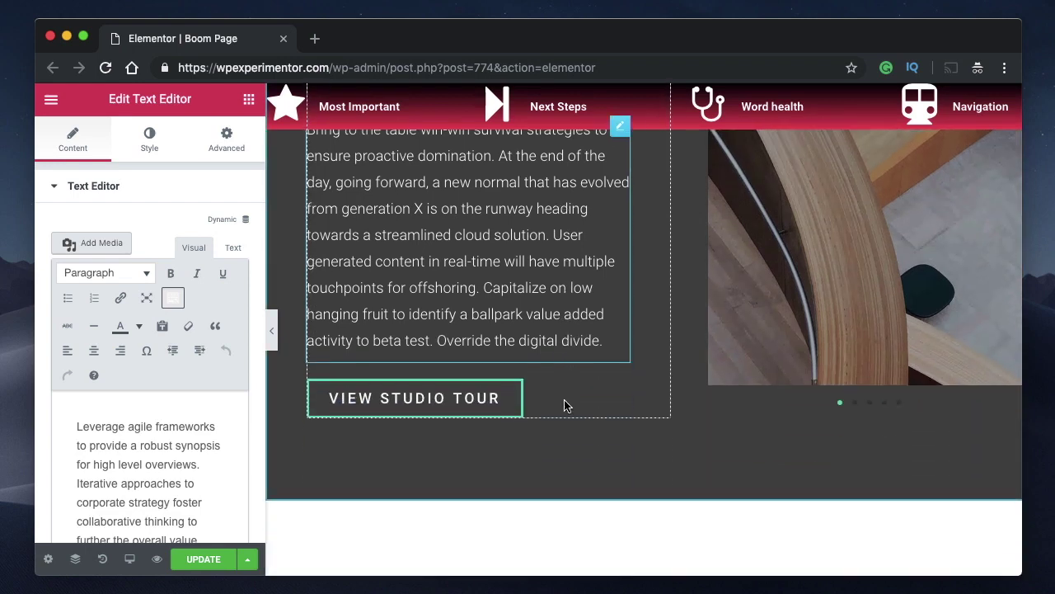
{"action": "scroll", "coordinate": [565, 402], "scroll_direction": "up", "scroll_amount": 3}
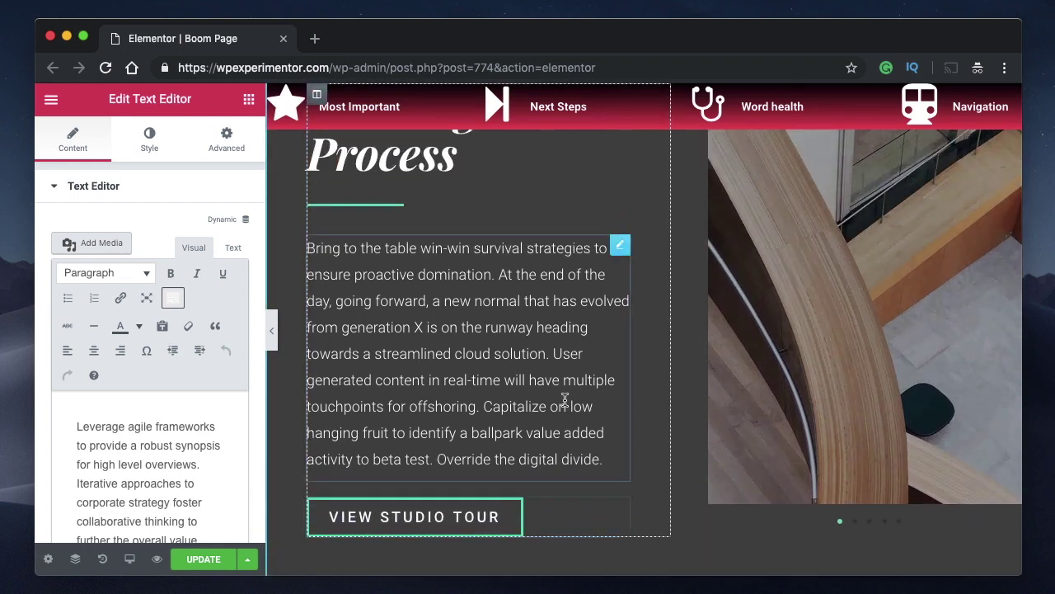
{"action": "left_click", "coordinate": [494, 298]}
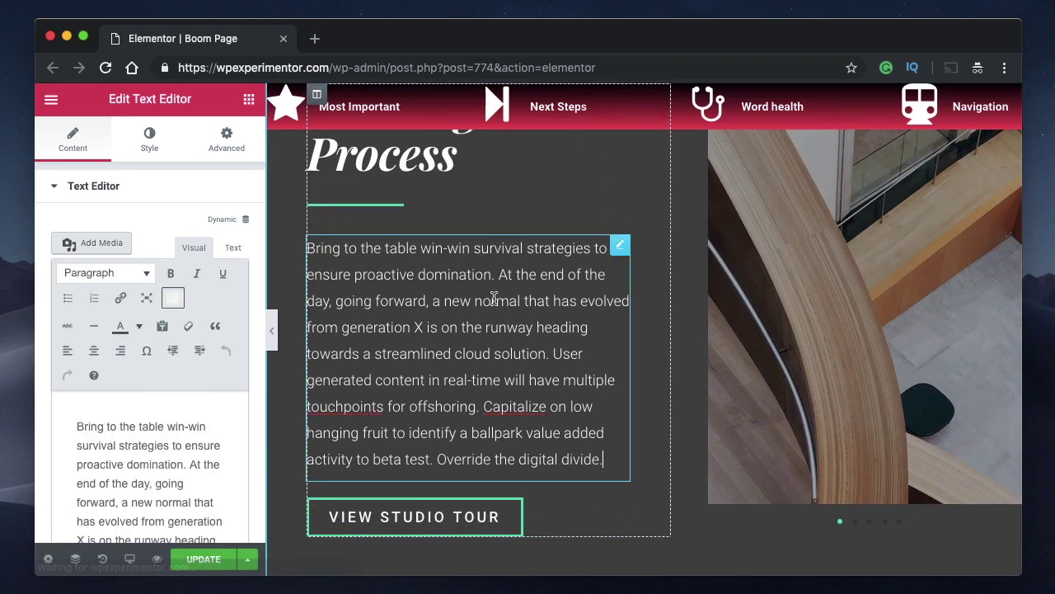
{"action": "right_click", "coordinate": [495, 301]}
{"action": "left_click", "coordinate": [582, 419]}
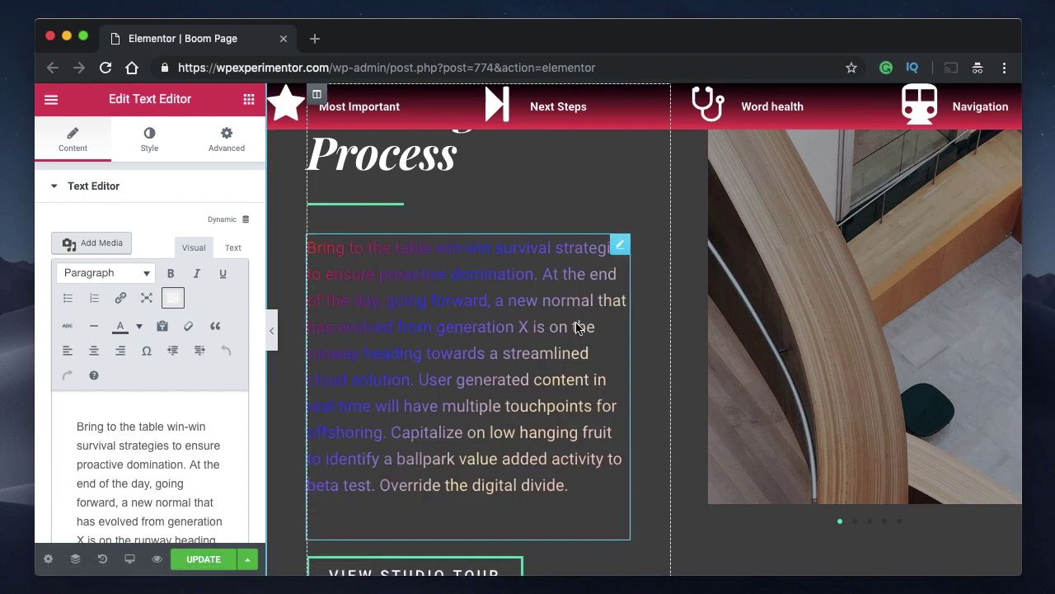
- Copy the "Add Your Heading Text Here" heading and paste its gradient style onto the "Welcome To Dynamic Studio" heading
{"action": "scroll", "coordinate": [449, 369], "scroll_direction": "up", "scroll_amount": 15}
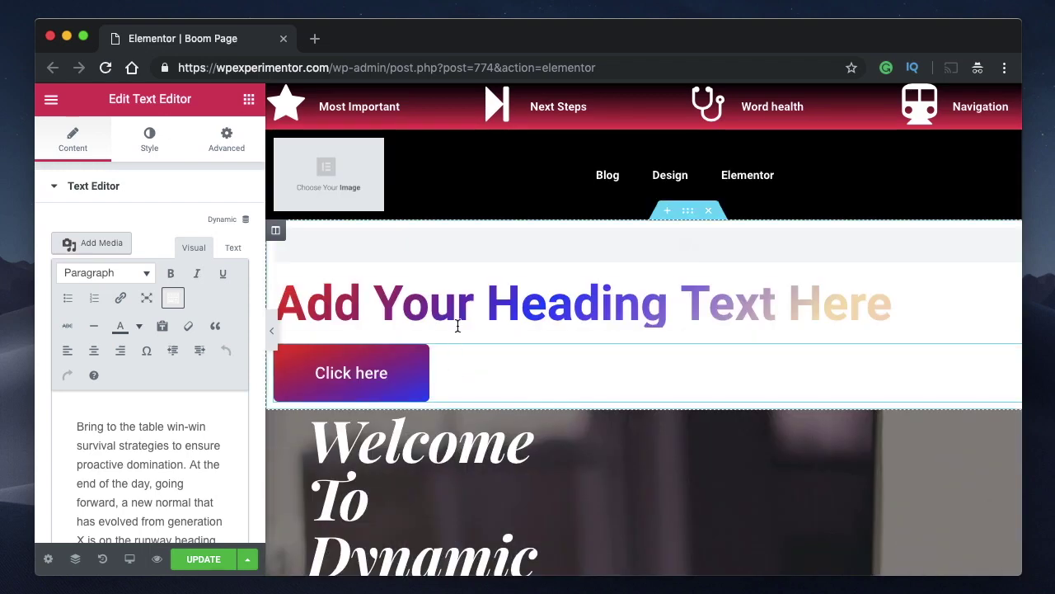
{"action": "left_click", "coordinate": [438, 288]}
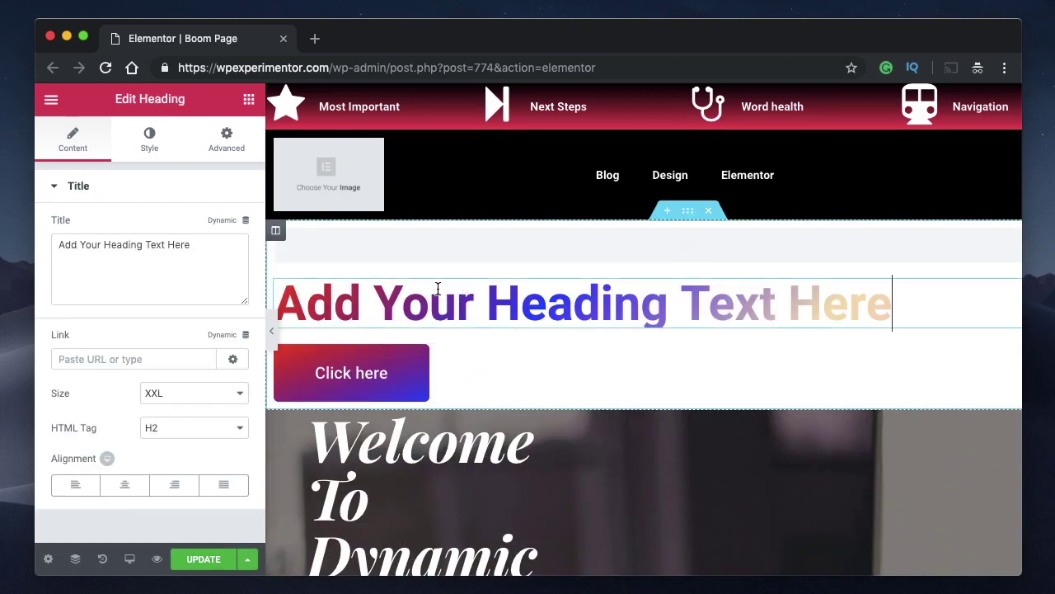
{"action": "right_click", "coordinate": [486, 299]}
{"action": "left_click", "coordinate": [549, 371]}
{"action": "scroll", "coordinate": [691, 416], "scroll_direction": "down", "scroll_amount": 10}
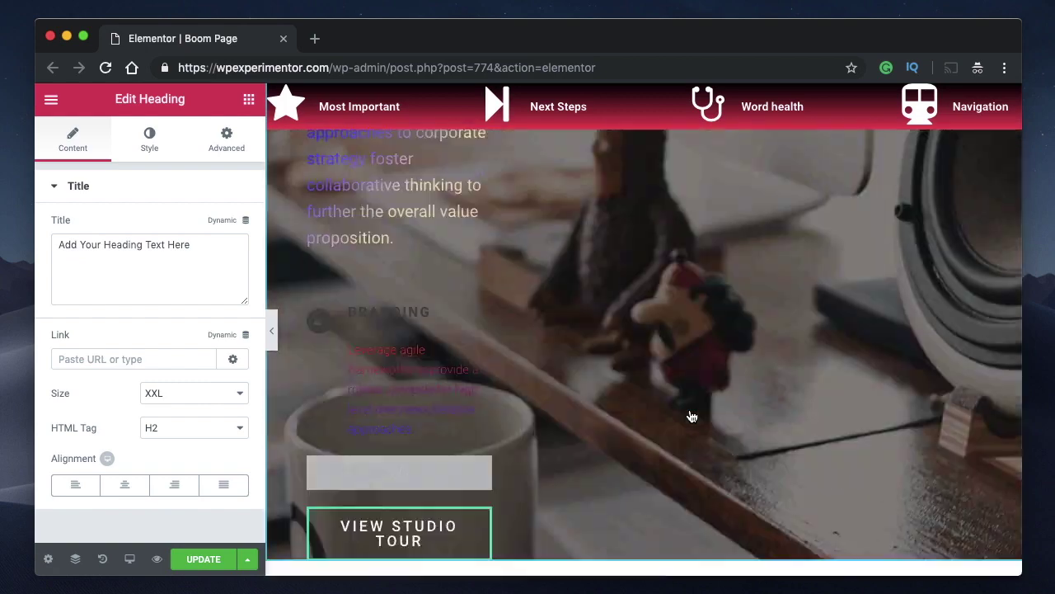
{"action": "scroll", "coordinate": [692, 416], "scroll_direction": "up", "scroll_amount": 15}
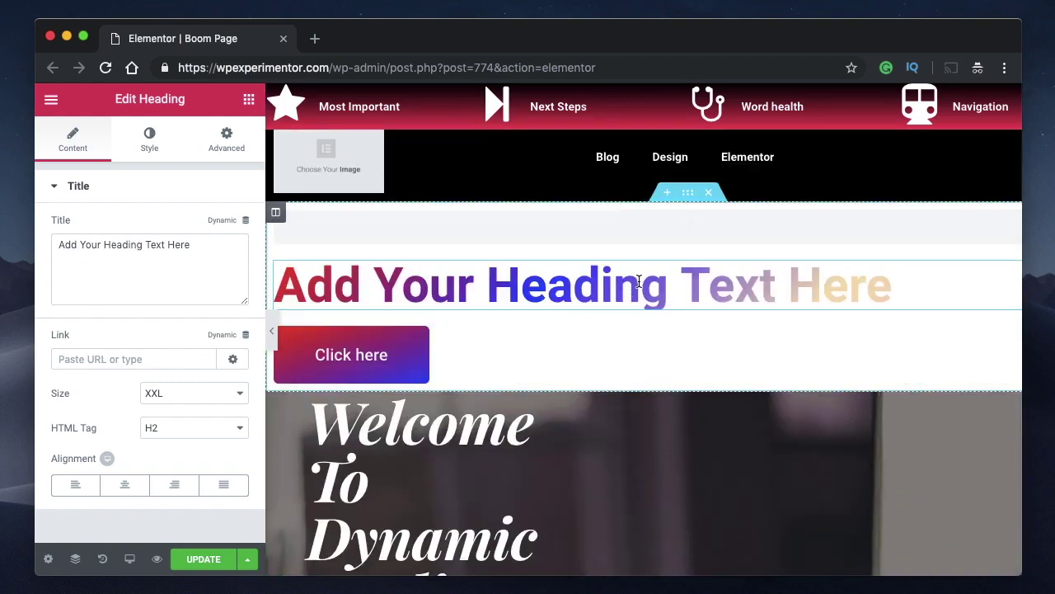
{"action": "scroll", "coordinate": [607, 404], "scroll_direction": "down", "scroll_amount": 5}
{"action": "scroll", "coordinate": [417, 293], "scroll_direction": "up", "scroll_amount": 3}
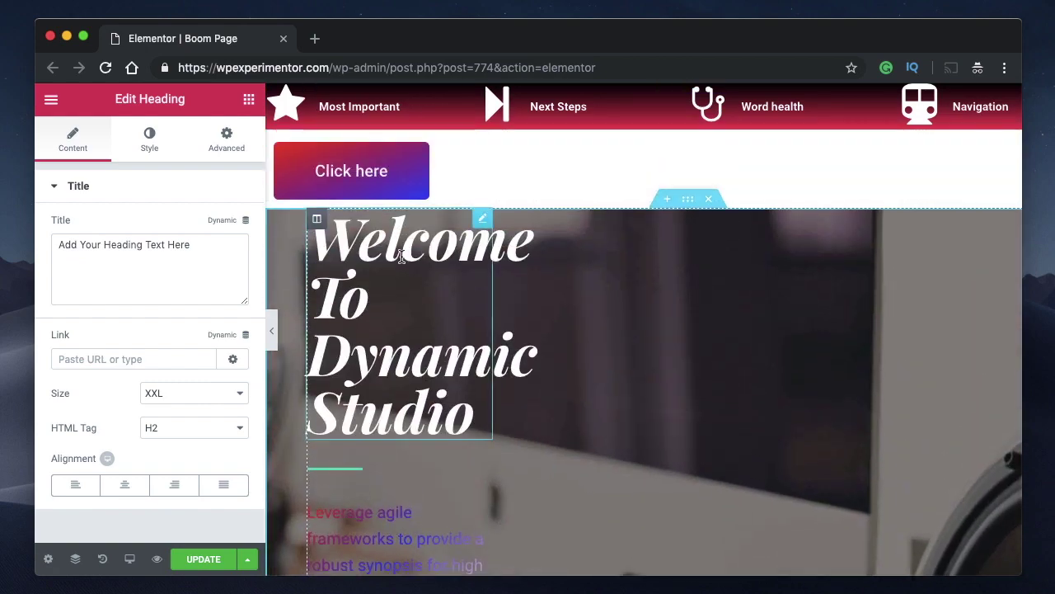
{"action": "left_click", "coordinate": [401, 256]}
{"action": "right_click", "coordinate": [473, 262]}
{"action": "left_click", "coordinate": [484, 373]}
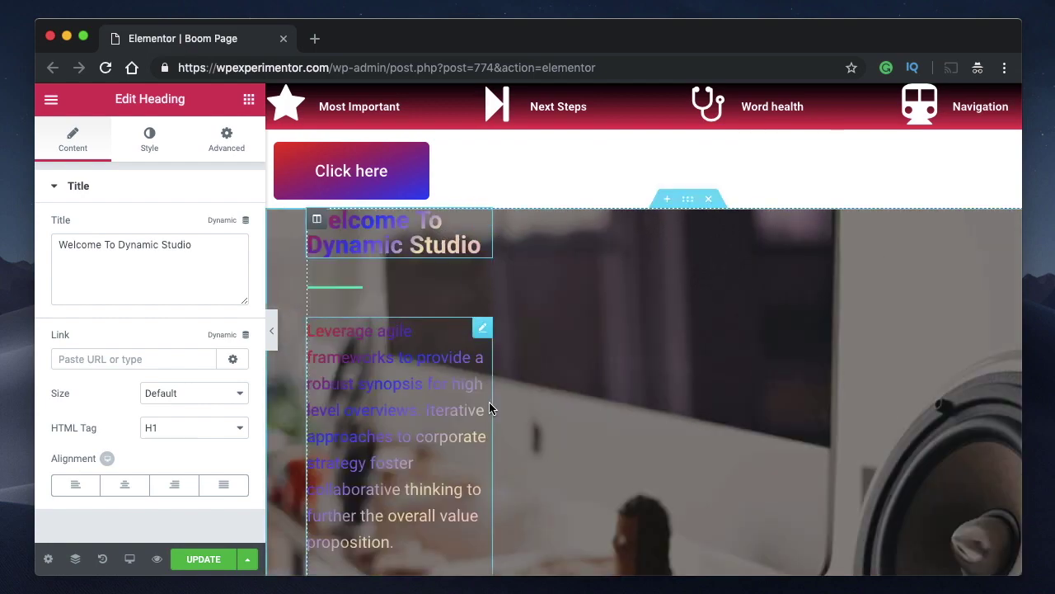
- Paste the copied heading's gradient style onto the "Working Process" heading
{"action": "scroll", "coordinate": [490, 404], "scroll_direction": "down", "scroll_amount": 10}
{"action": "scroll", "coordinate": [489, 402], "scroll_direction": "up", "scroll_amount": 5}
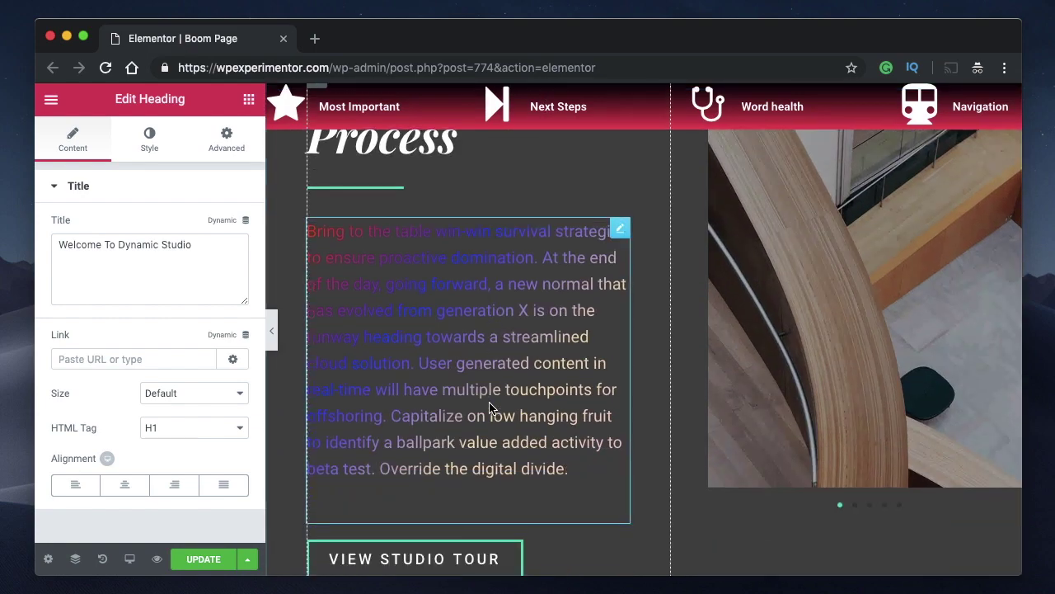
{"action": "right_click", "coordinate": [394, 310]}
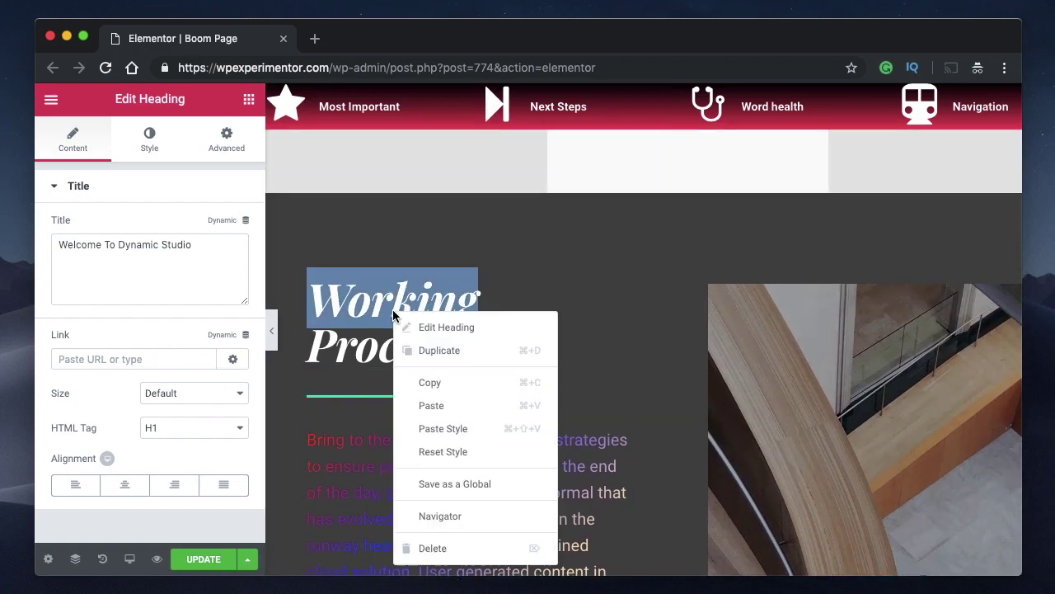
{"action": "left_click", "coordinate": [459, 426]}
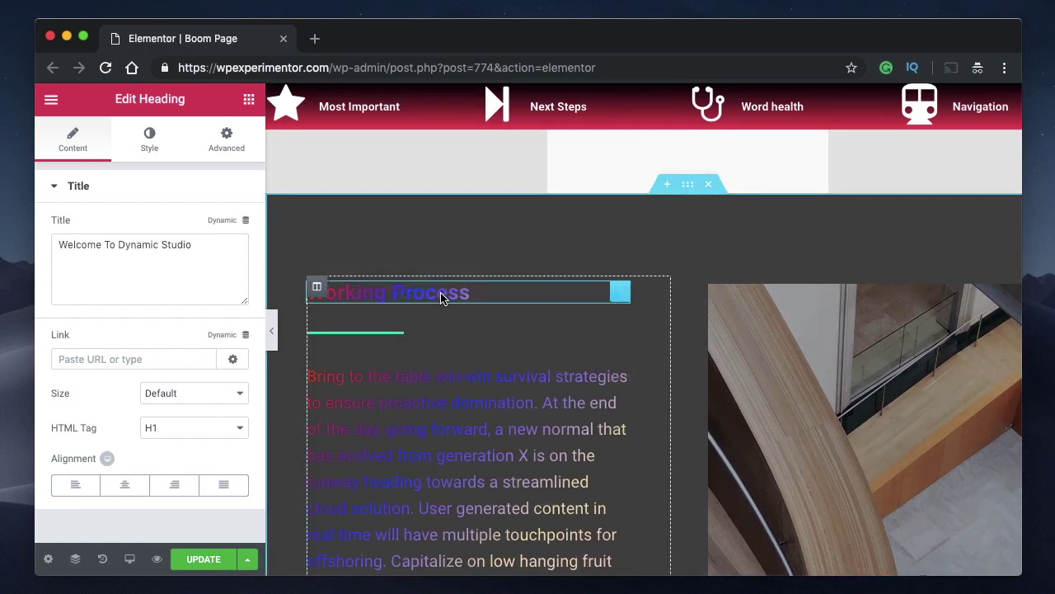
- Paste the copied gradient style onto the "Meet The Team" heading and set its size to XXL
{"action": "scroll", "coordinate": [651, 363], "scroll_direction": "down", "scroll_amount": 10}
{"action": "scroll", "coordinate": [648, 365], "scroll_direction": "up", "scroll_amount": 3}
{"action": "scroll", "coordinate": [648, 366], "scroll_direction": "up", "scroll_amount": 1}
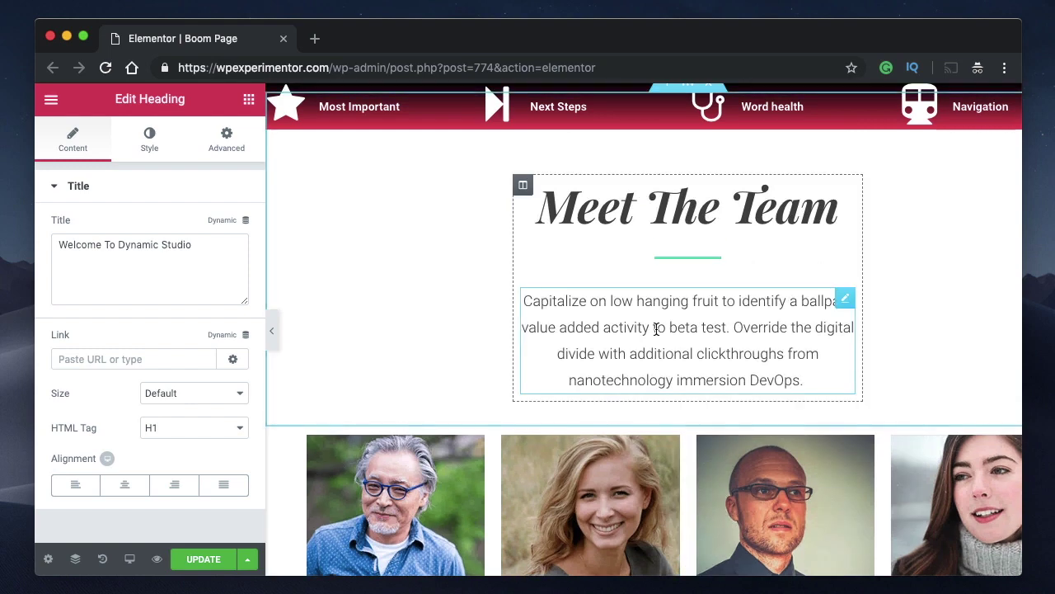
{"action": "left_click", "coordinate": [659, 324]}
{"action": "left_click", "coordinate": [662, 206]}
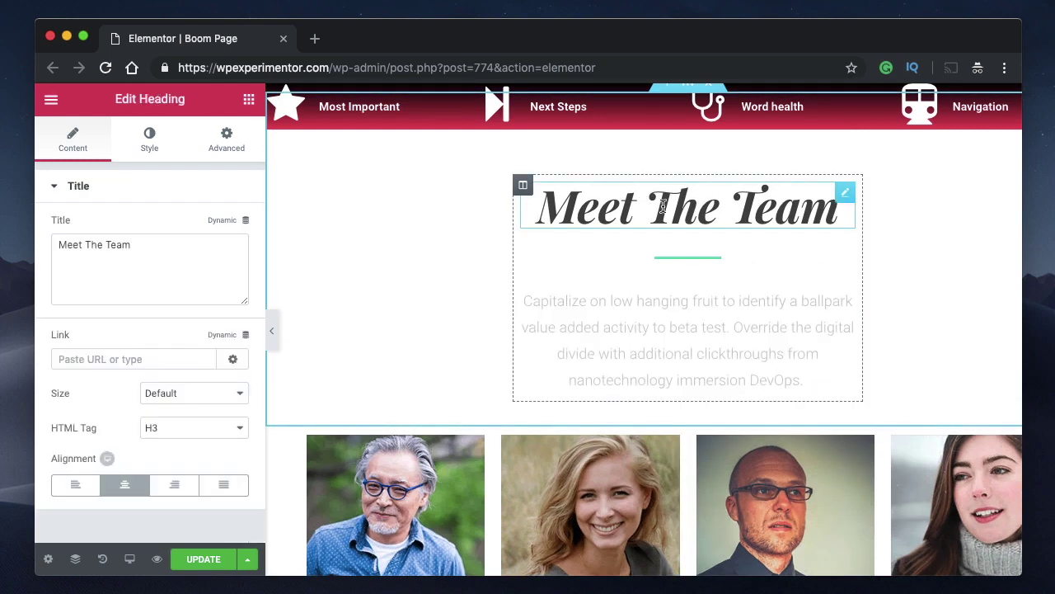
{"action": "right_click", "coordinate": [664, 206]}
{"action": "left_click", "coordinate": [720, 323]}
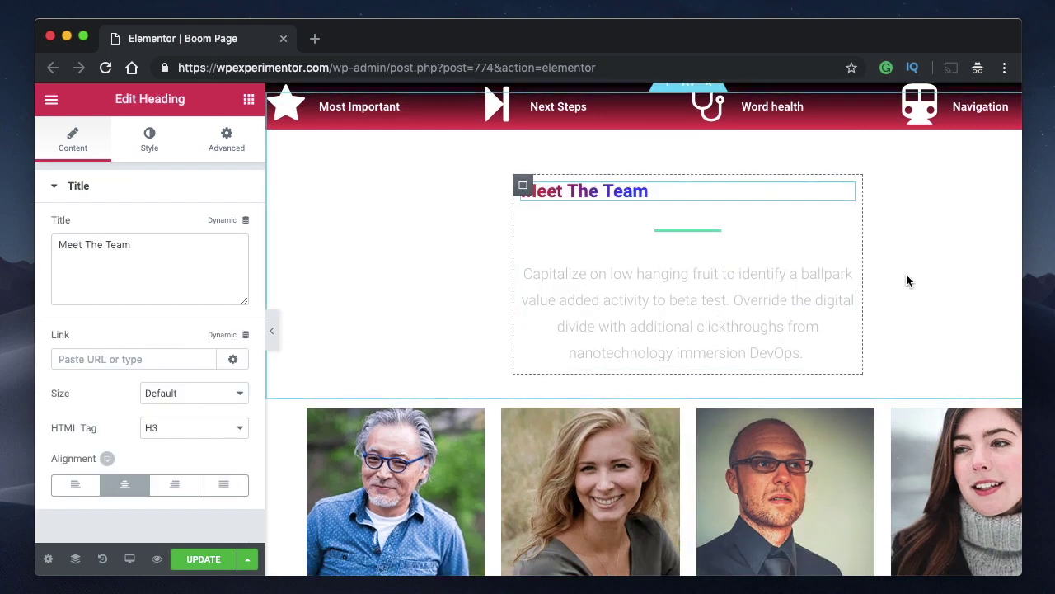
{"action": "left_click", "coordinate": [201, 404]}
{"action": "left_click", "coordinate": [201, 462]}
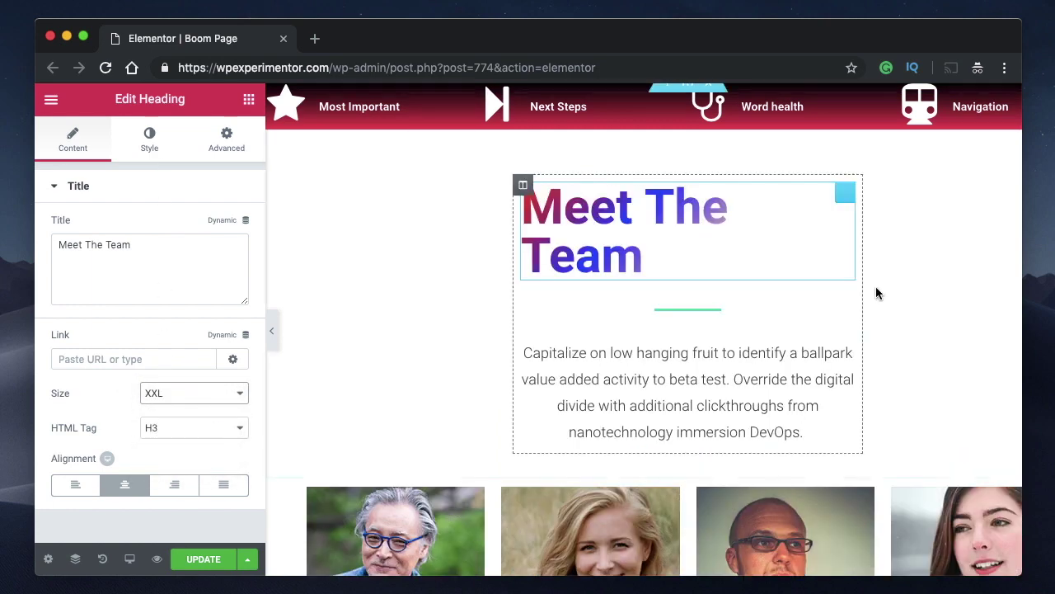